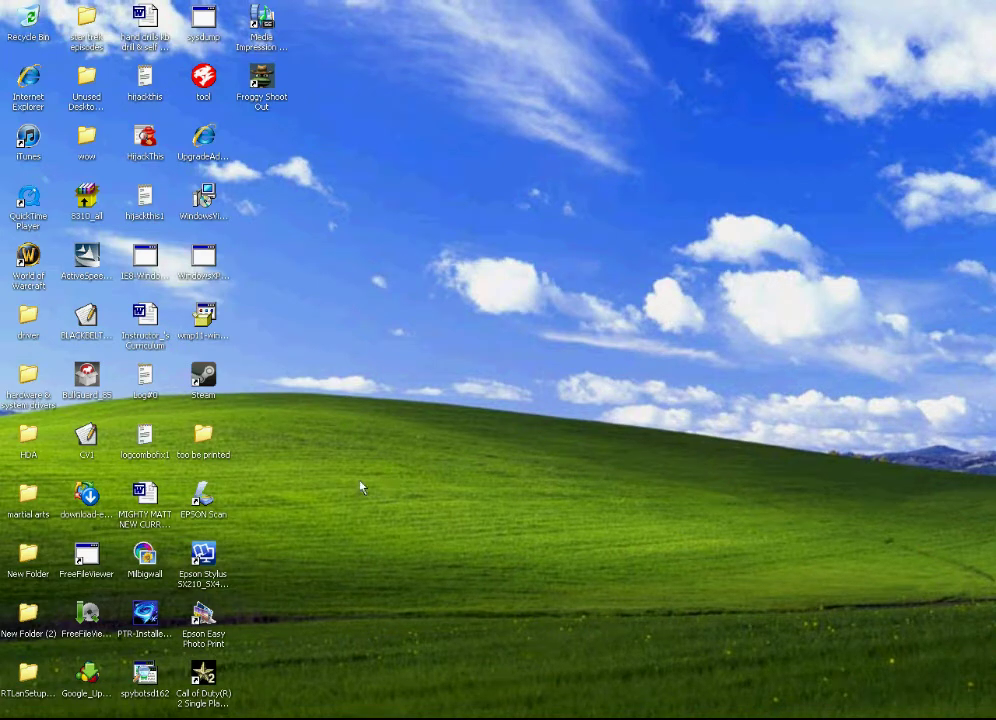
Launch the Realm Crafter Game Editor.
{"action": "key", "text": "super"}
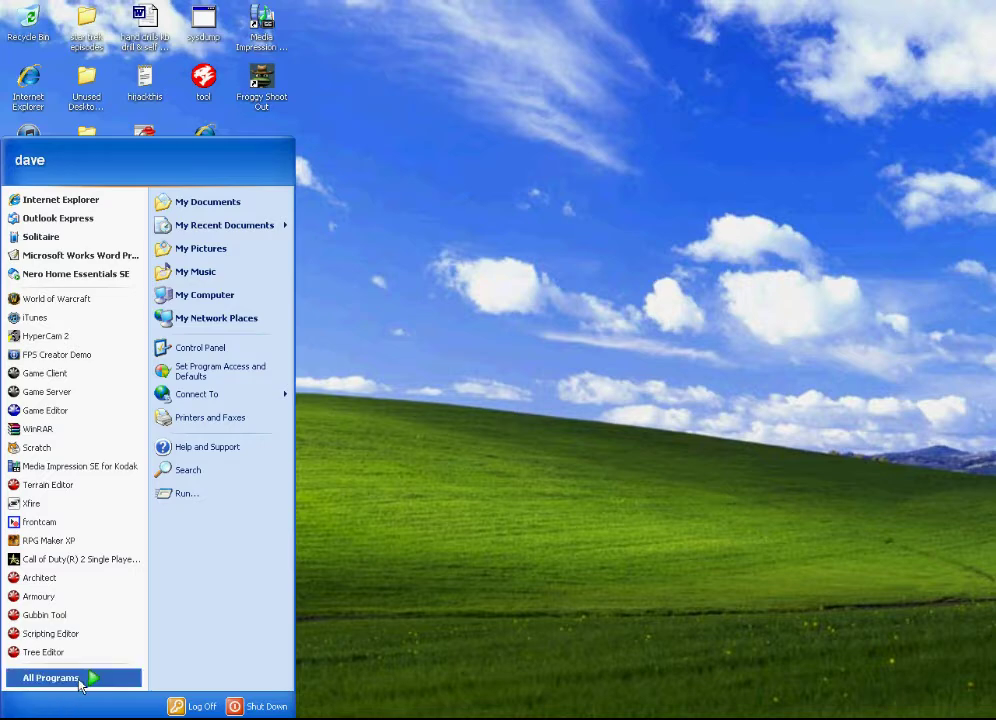
{"action": "mouse_move", "coordinate": [81, 680]}
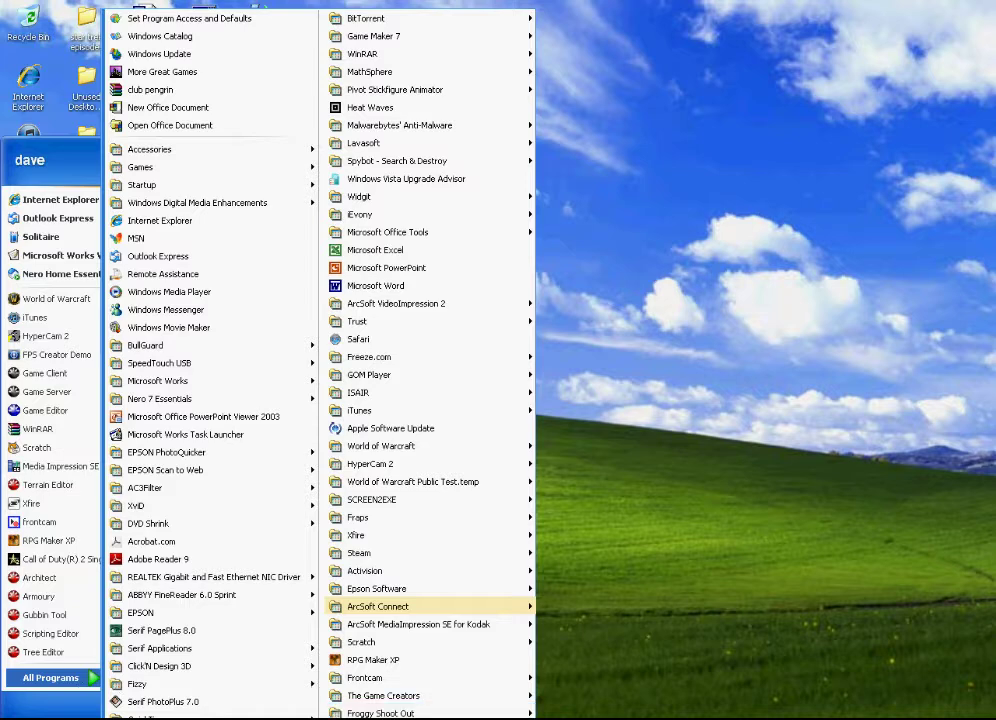
{"action": "mouse_move", "coordinate": [430, 606]}
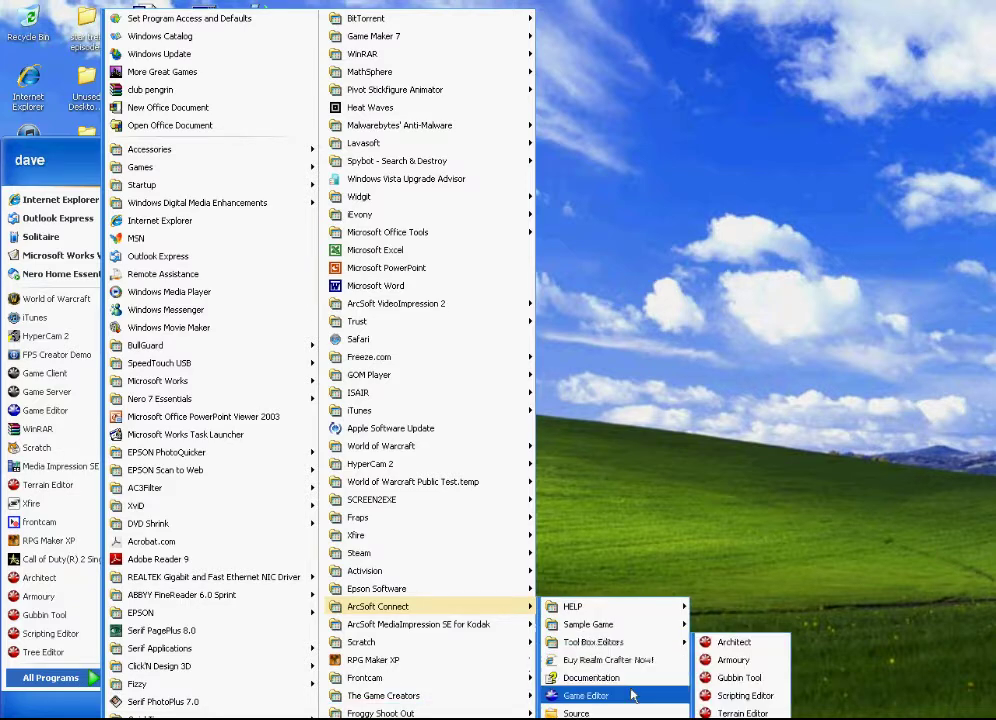
{"action": "left_click", "coordinate": [586, 696]}
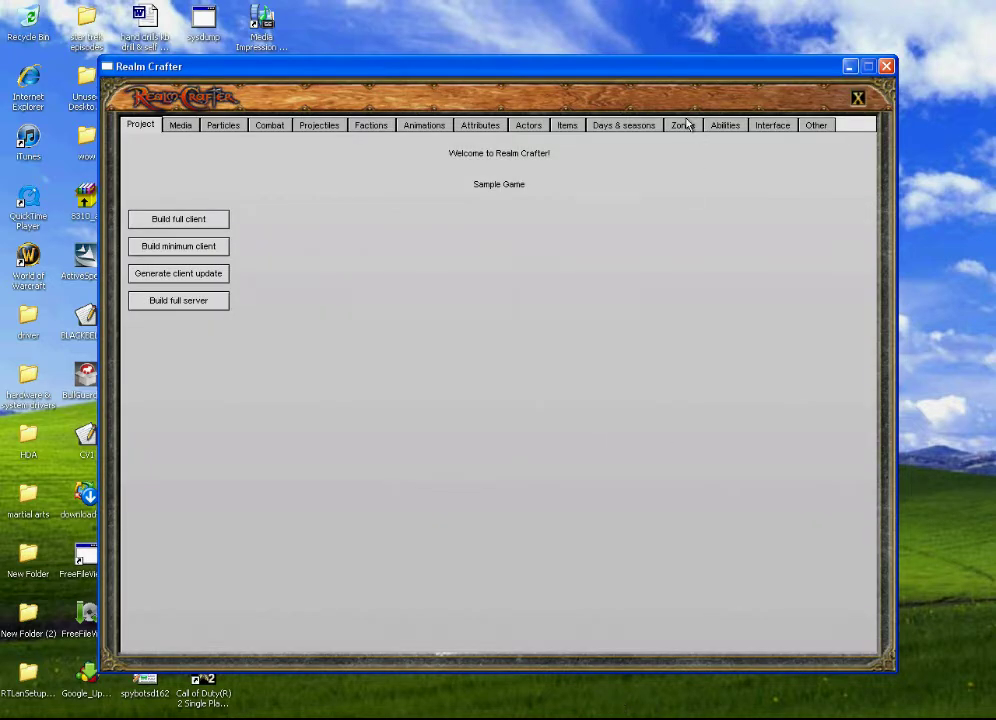
Load the Death Island zone for editing.
{"action": "left_click", "coordinate": [683, 127]}
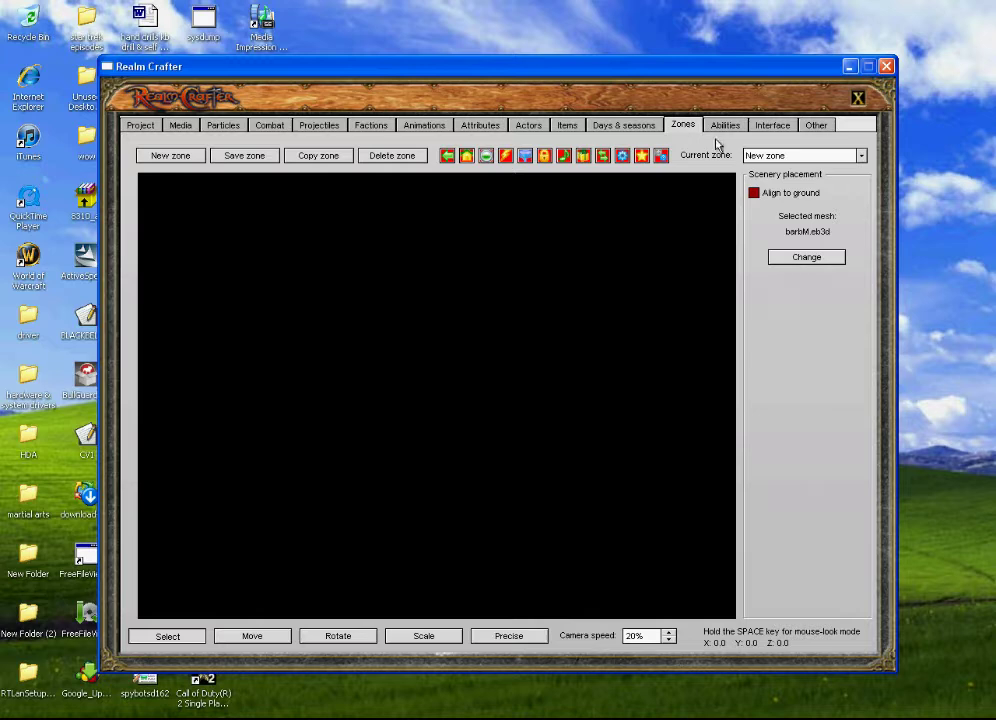
{"action": "left_click", "coordinate": [862, 156]}
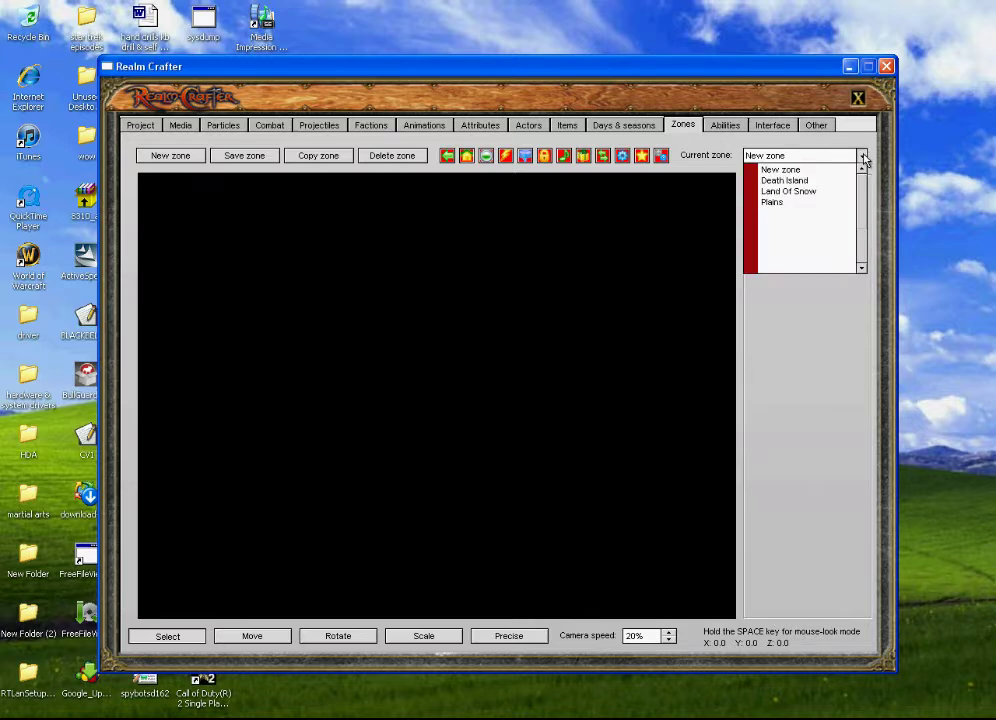
{"action": "left_click", "coordinate": [800, 181]}
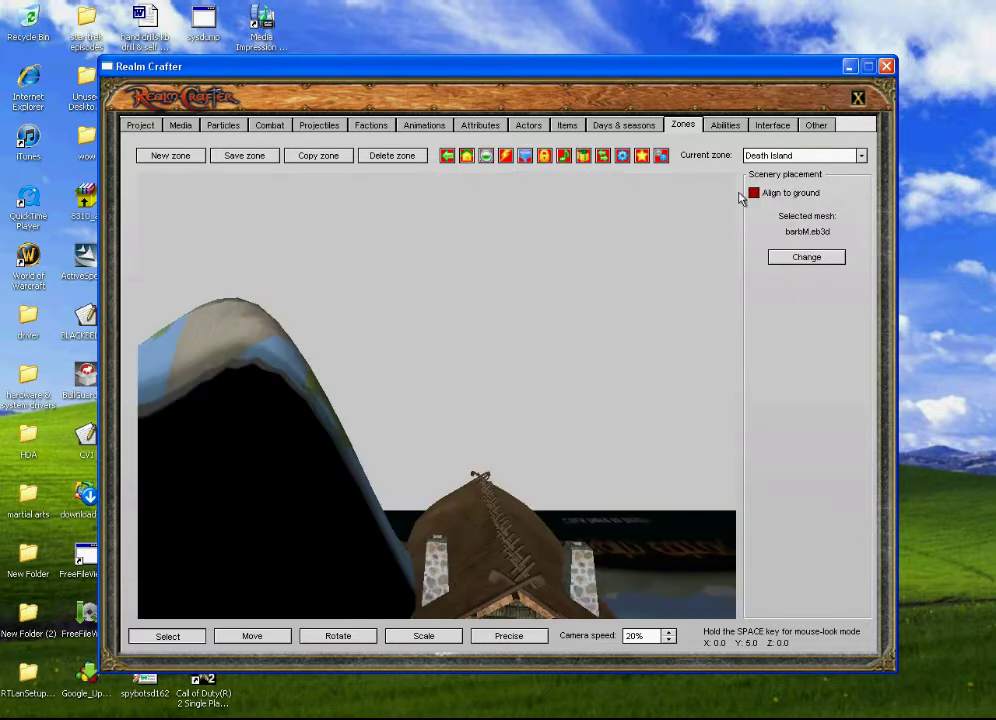
Examine the Death Island terrain and its log house from several distances and angles.
{"action": "key", "text": "space"}
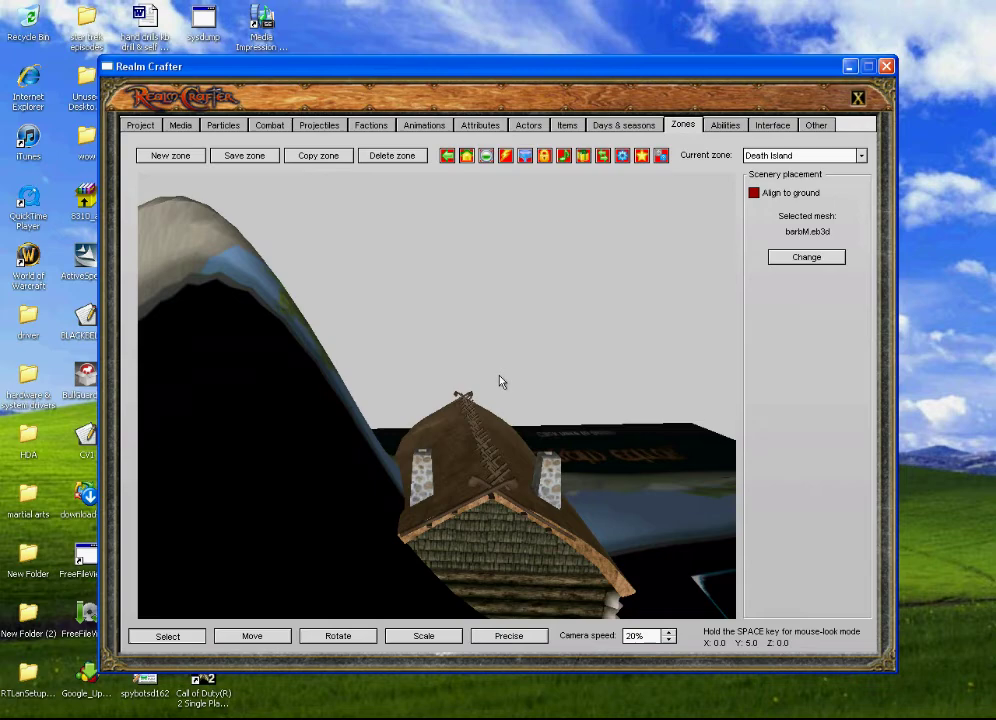
{"action": "key", "text": "space"}
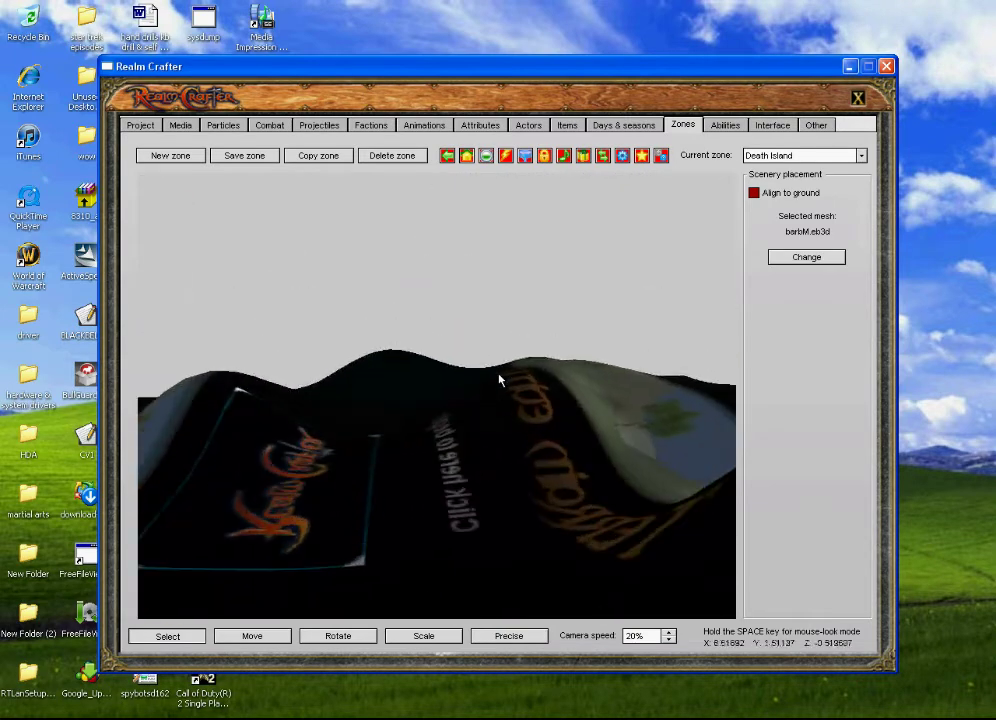
{"action": "key", "text": "space"}
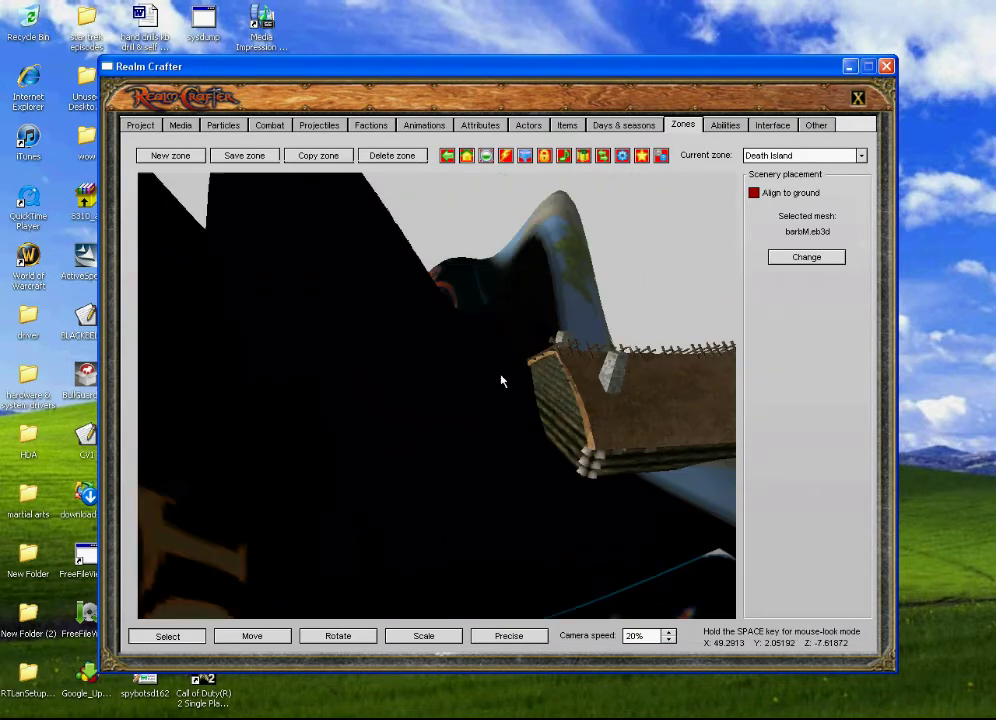
{"action": "key", "text": "space"}
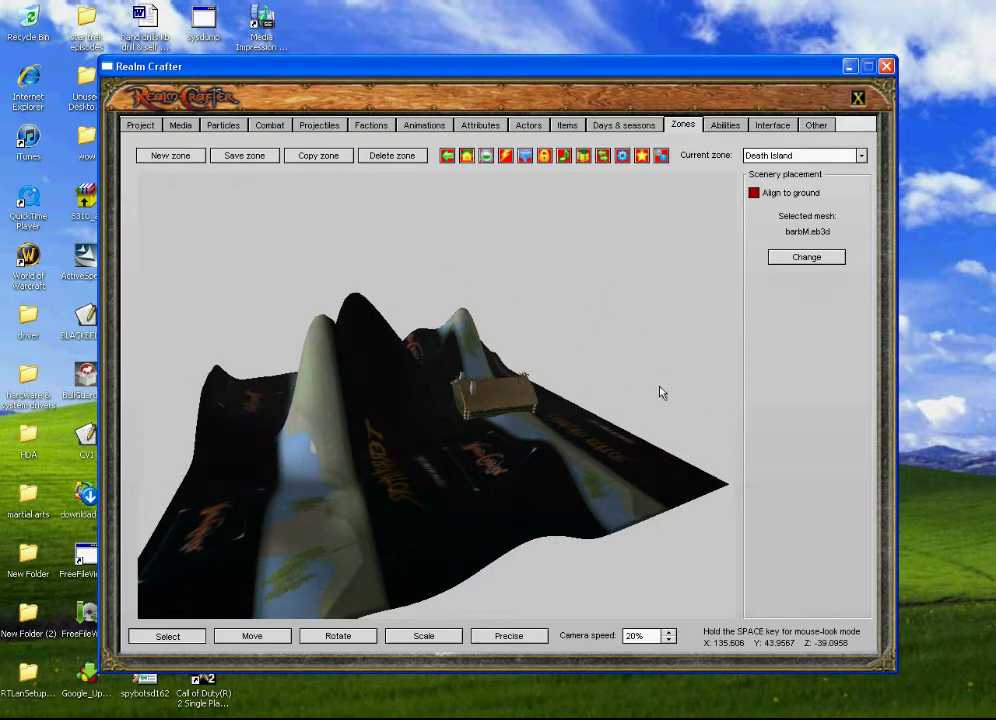
{"action": "key", "text": "space"}
{"action": "key", "text": "space"}
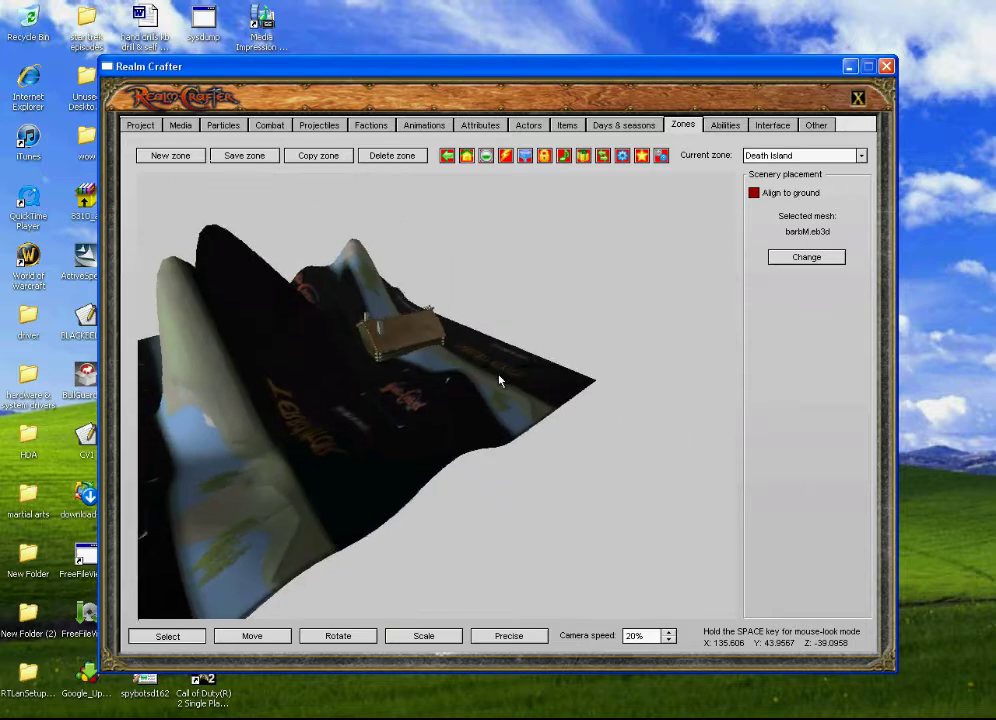
{"action": "key", "text": "space"}
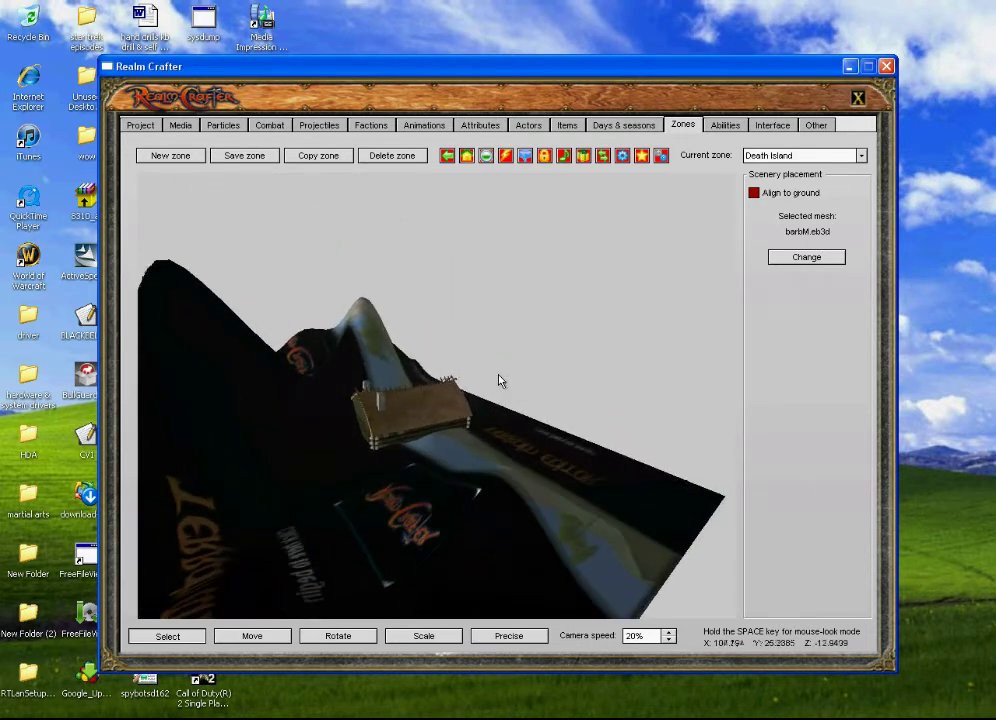
{"action": "key", "text": "space"}
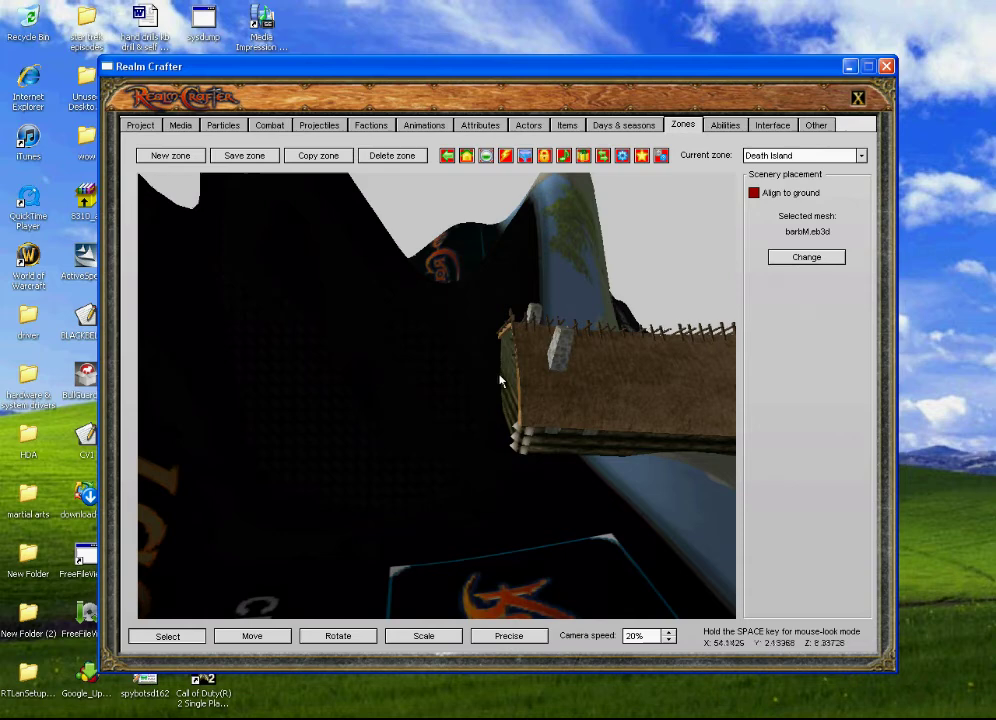
Place the selected barbM.eb3d mesh on the house roof and quit the editor without saving the zone.
{"action": "left_click", "coordinate": [530, 379]}
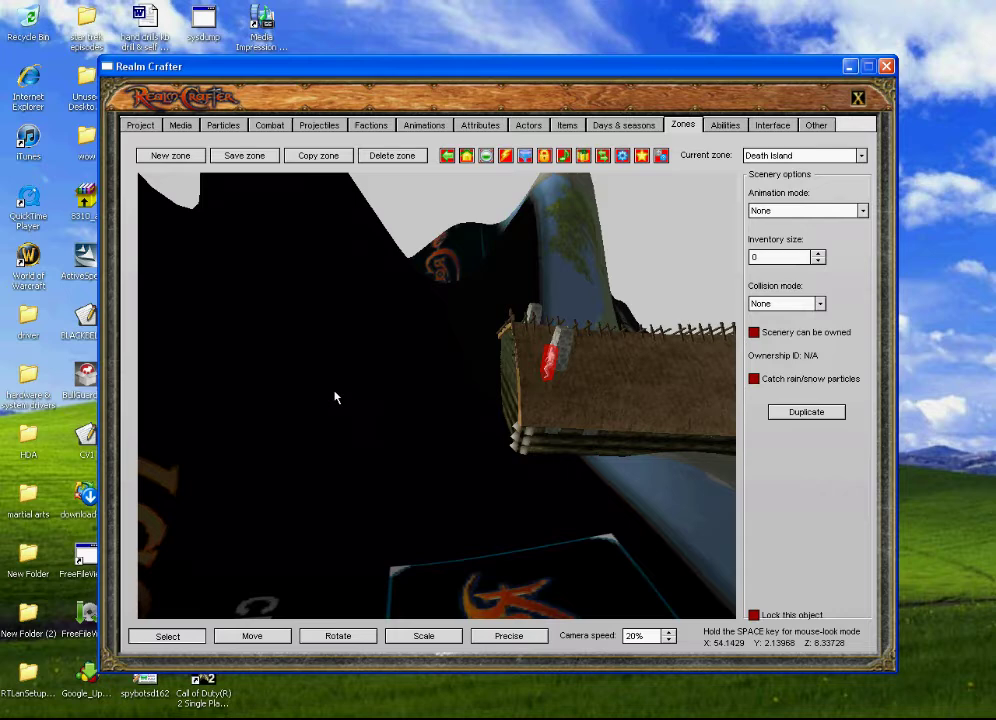
{"action": "key", "text": "Escape"}
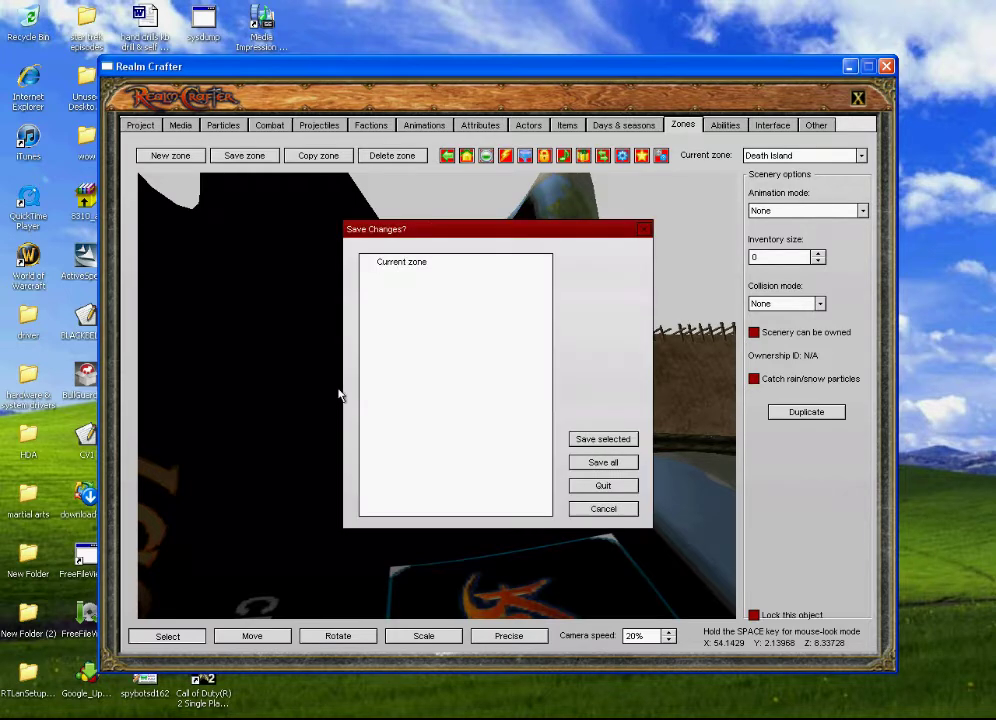
{"action": "left_click", "coordinate": [596, 486]}
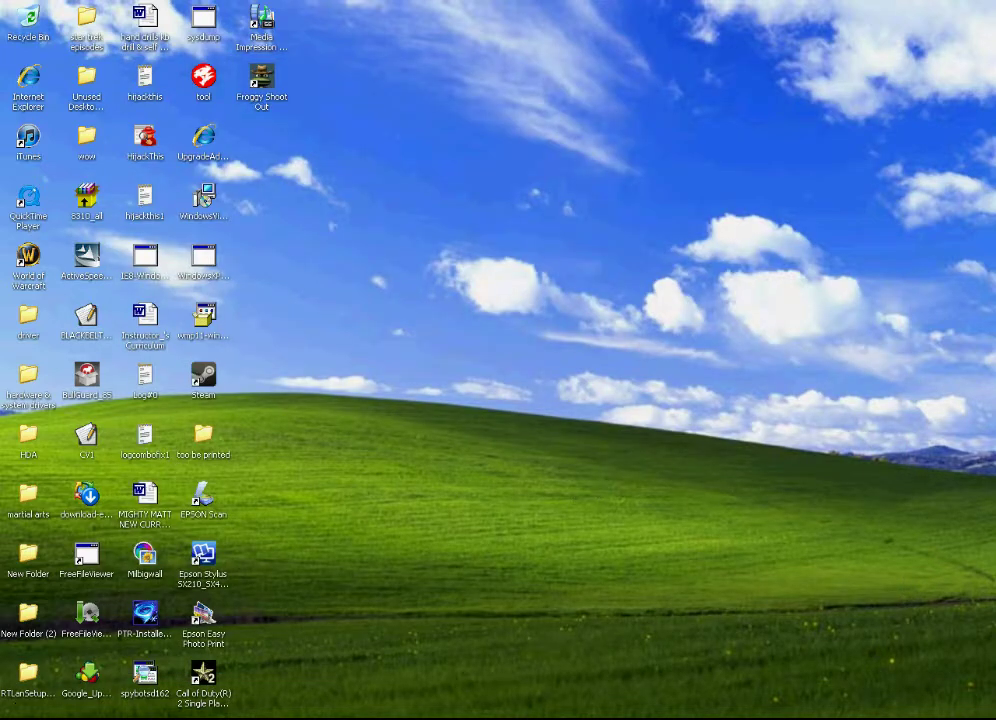
Relaunch the Game Editor and load the Death Island zone again.
{"action": "left_click", "coordinate": [20, 717]}
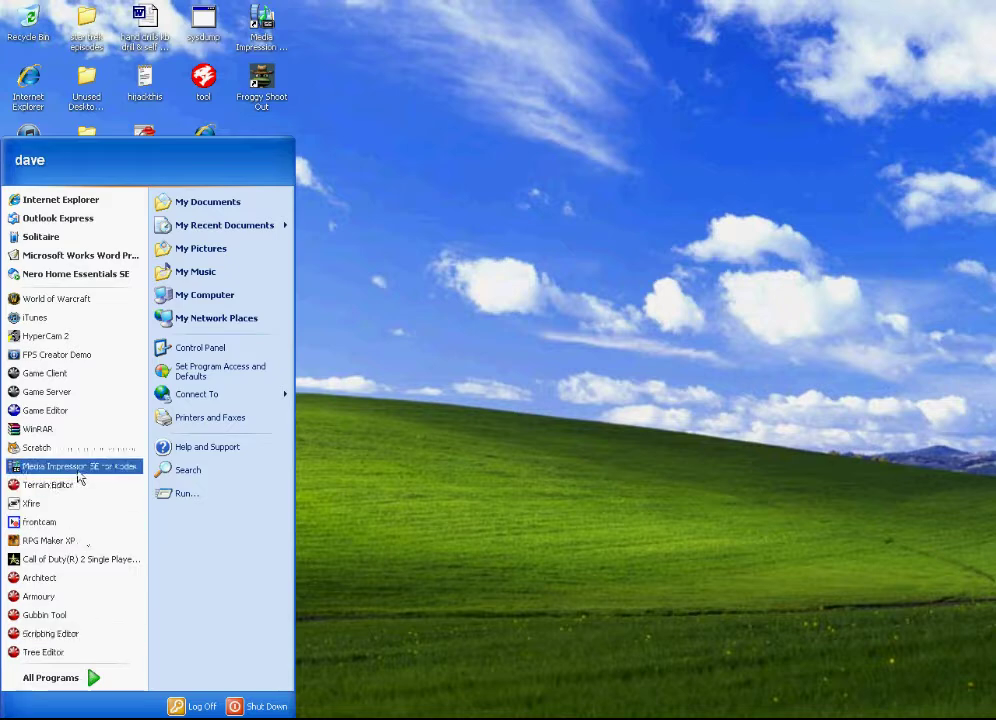
{"action": "left_click", "coordinate": [68, 411]}
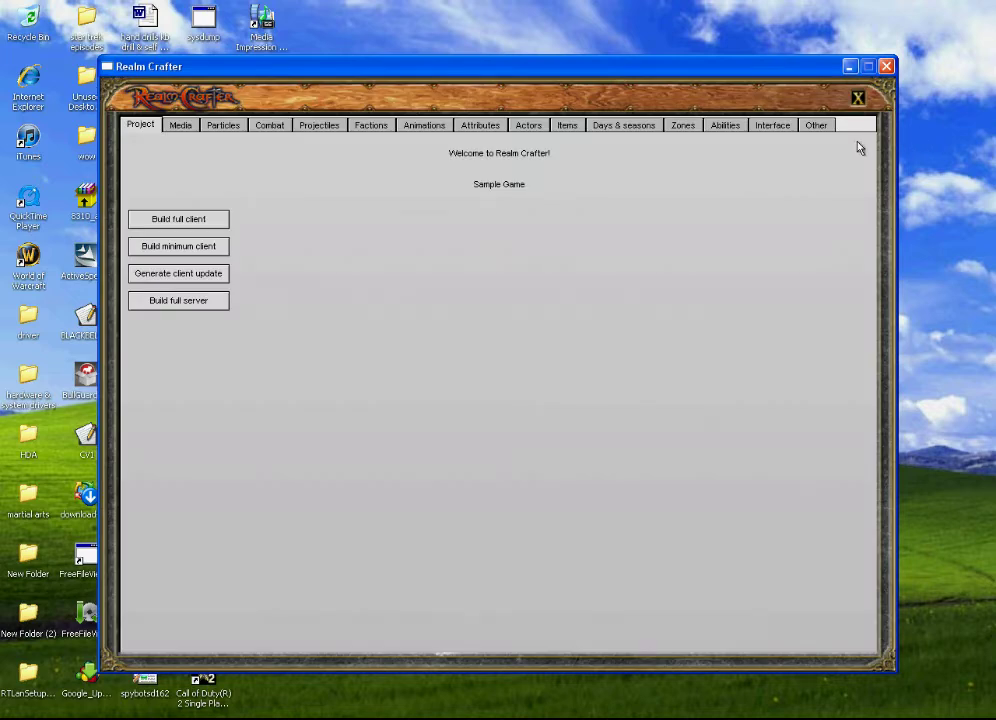
{"action": "left_click", "coordinate": [684, 126]}
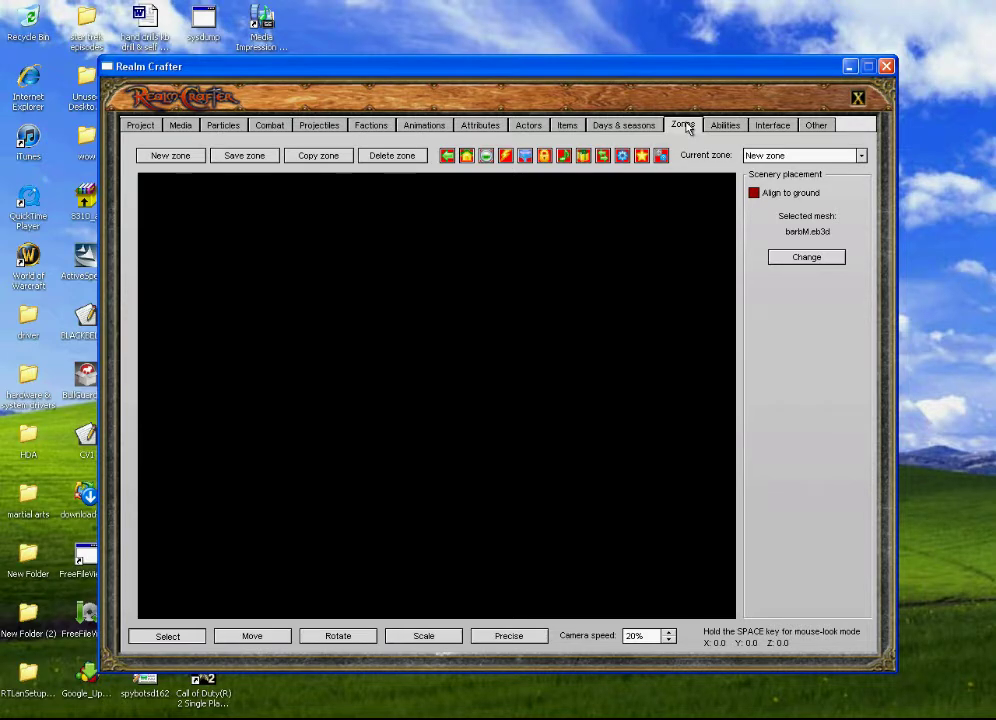
{"action": "left_click", "coordinate": [860, 157]}
{"action": "left_click", "coordinate": [812, 182]}
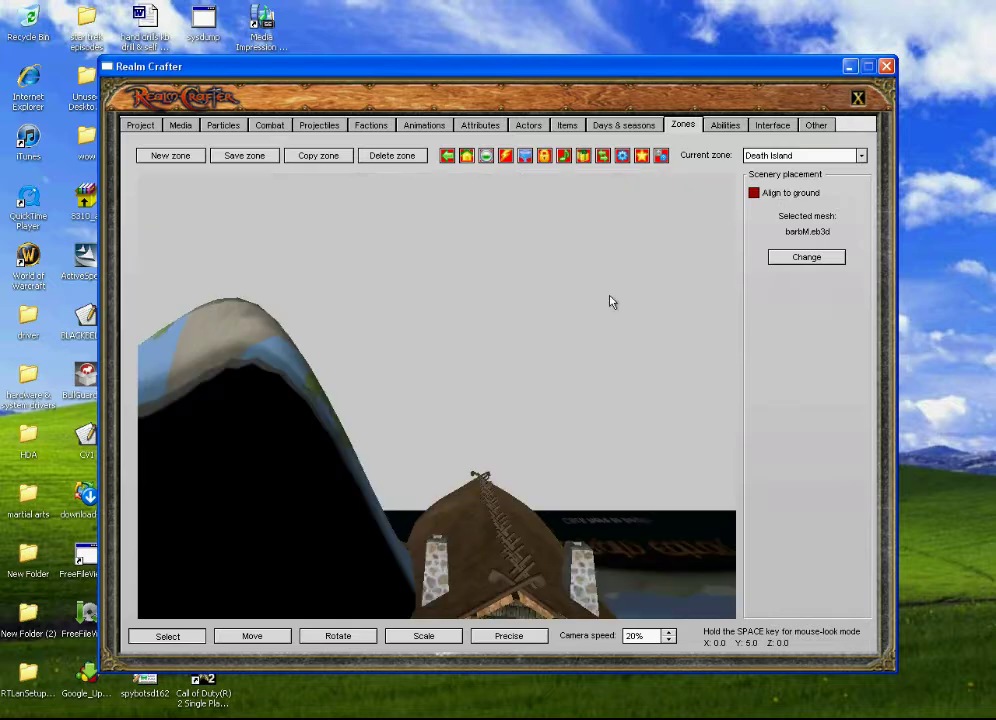
Look over Death Island's hills and ground textures, ending with an overview of the terrain around the house.
{"action": "key", "text": "space"}
{"action": "key", "text": "w"}
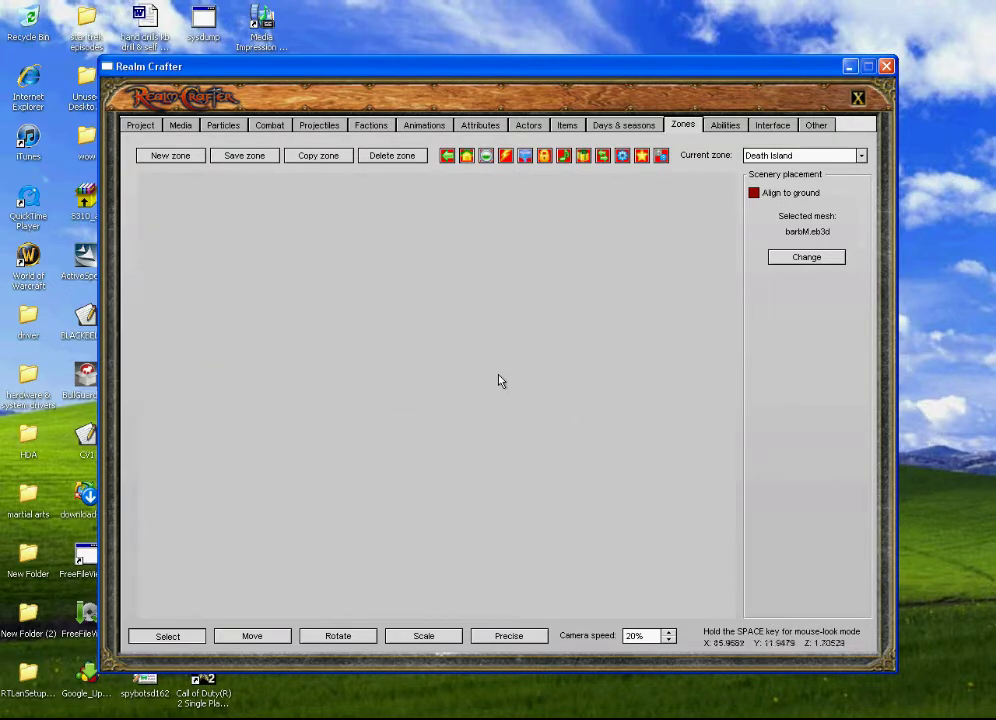
{"action": "key", "text": "space"}
{"action": "key", "text": "w"}
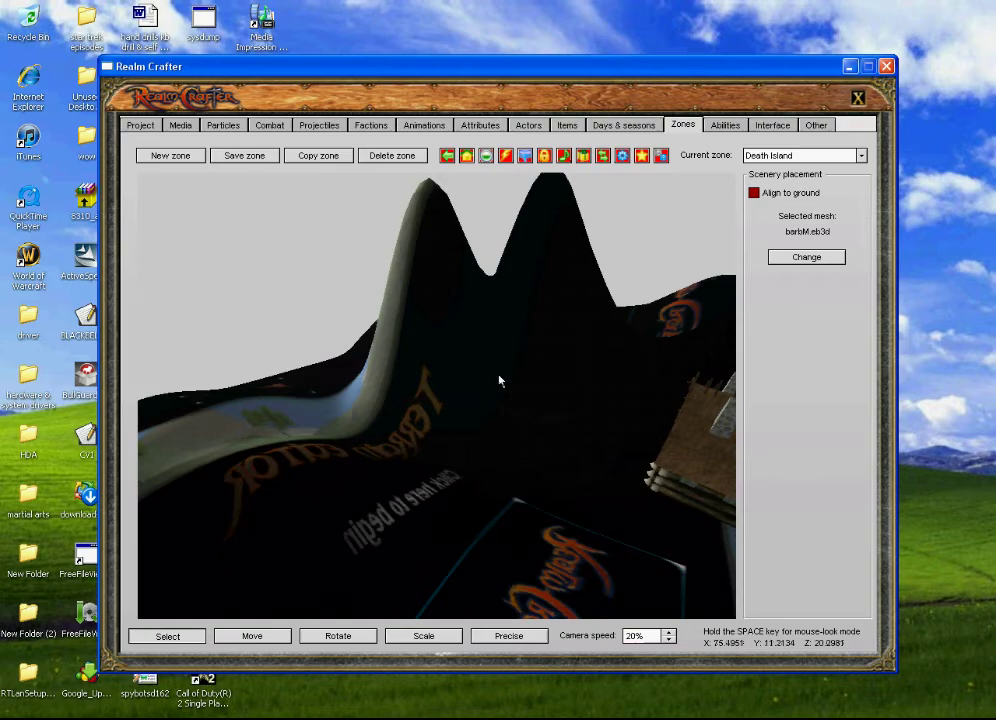
{"action": "key", "text": "space"}
{"action": "key", "text": "s"}
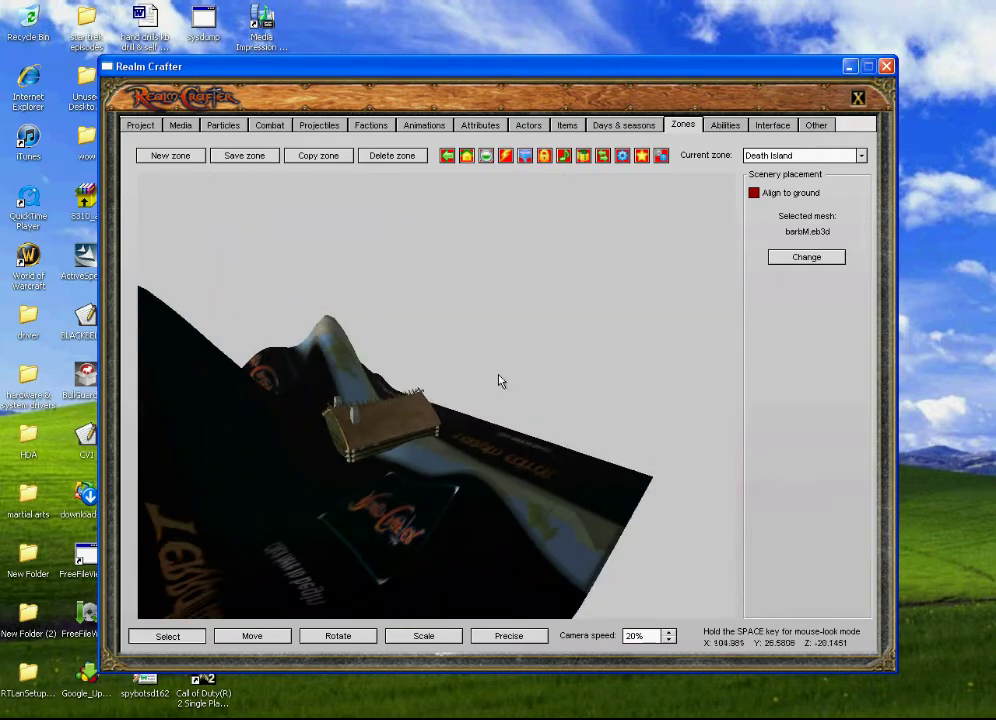
{"action": "key", "text": "space"}
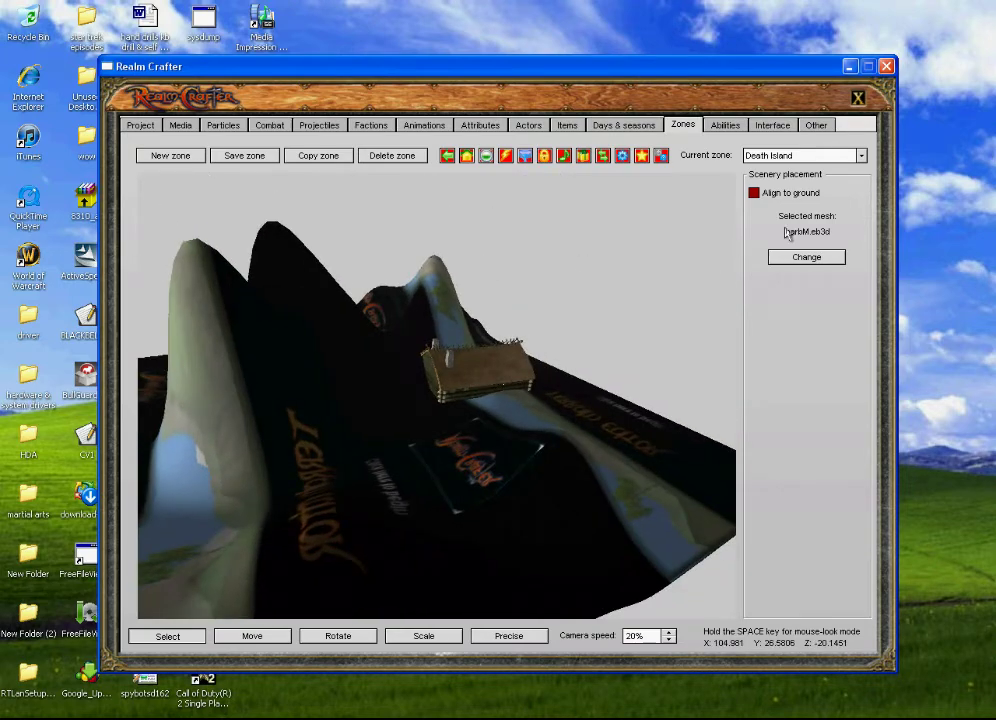
Switch the current zone to Plains.
{"action": "left_click", "coordinate": [861, 156]}
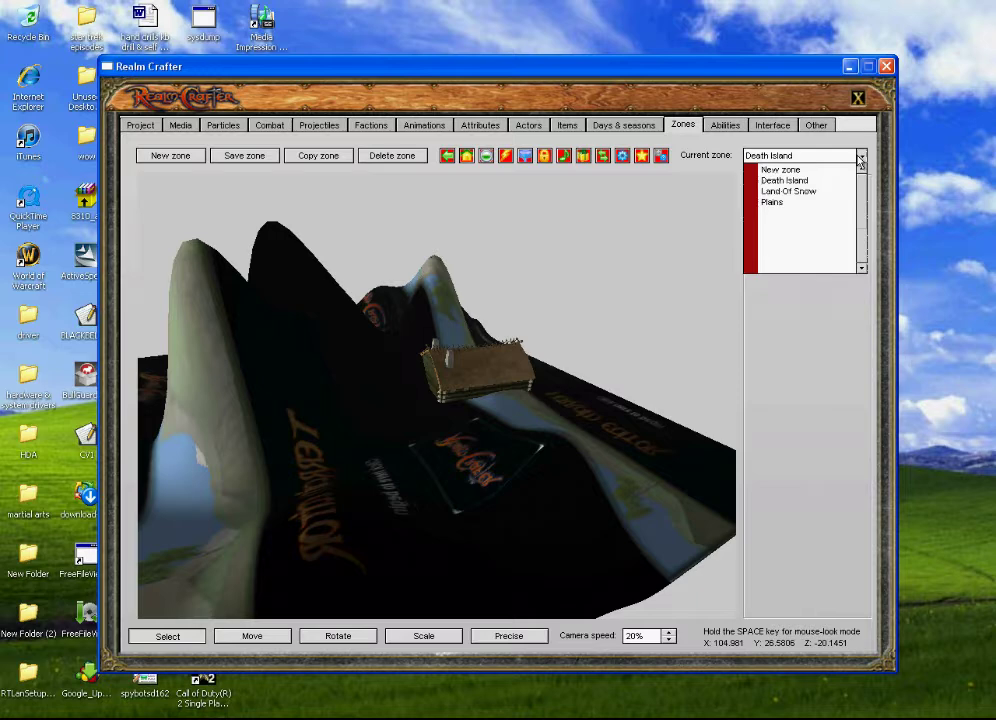
{"action": "left_click", "coordinate": [808, 203]}
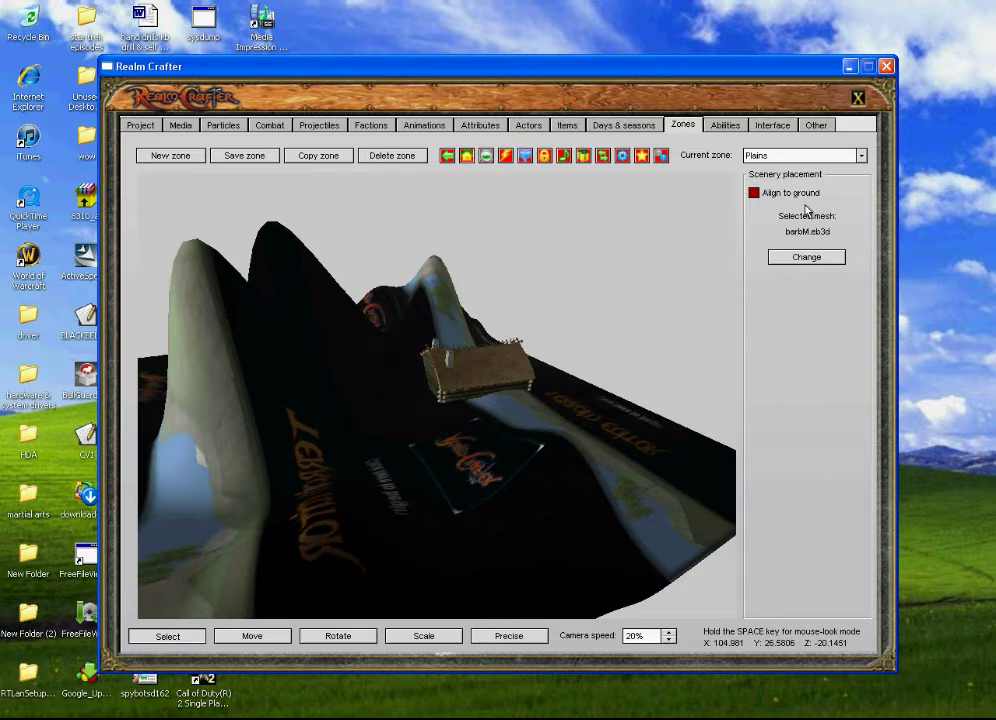
Examine the Plains zone from the fenced village out to the green marker and pink waypoint flag in the open field.
{"action": "key", "text": "space"}
{"action": "key", "text": "Left"}
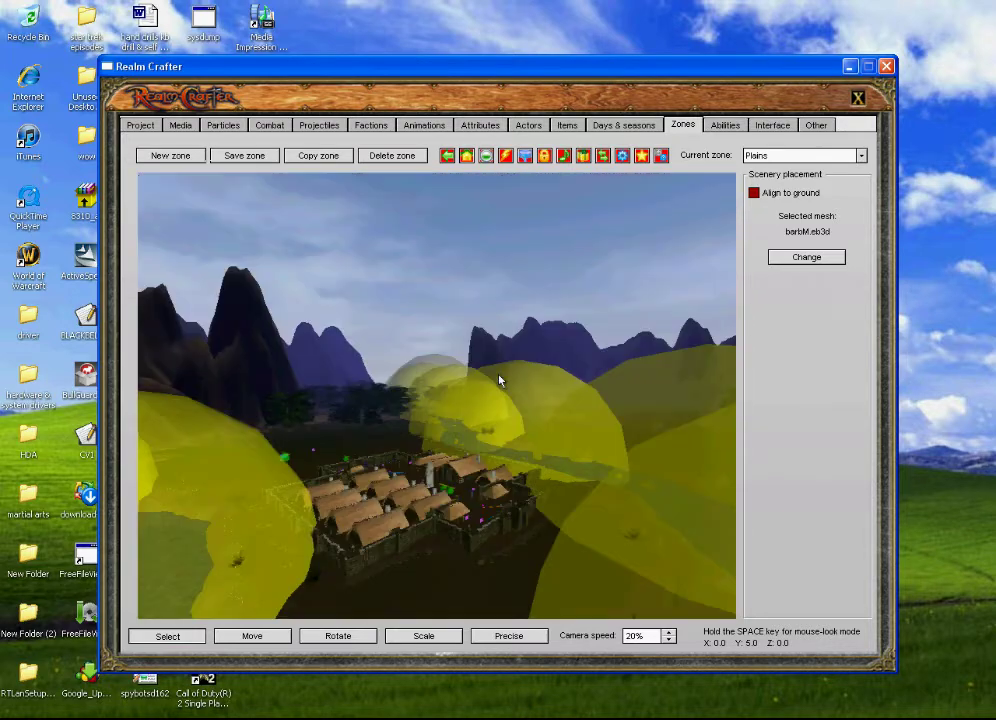
{"action": "key", "text": "Up"}
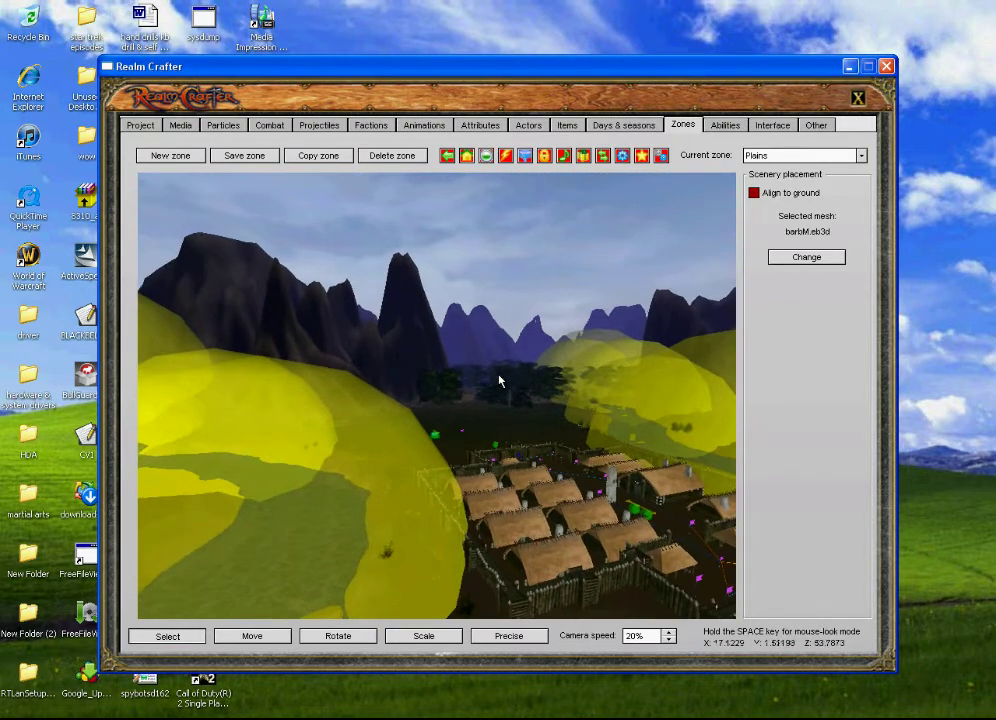
{"action": "key", "text": "Up"}
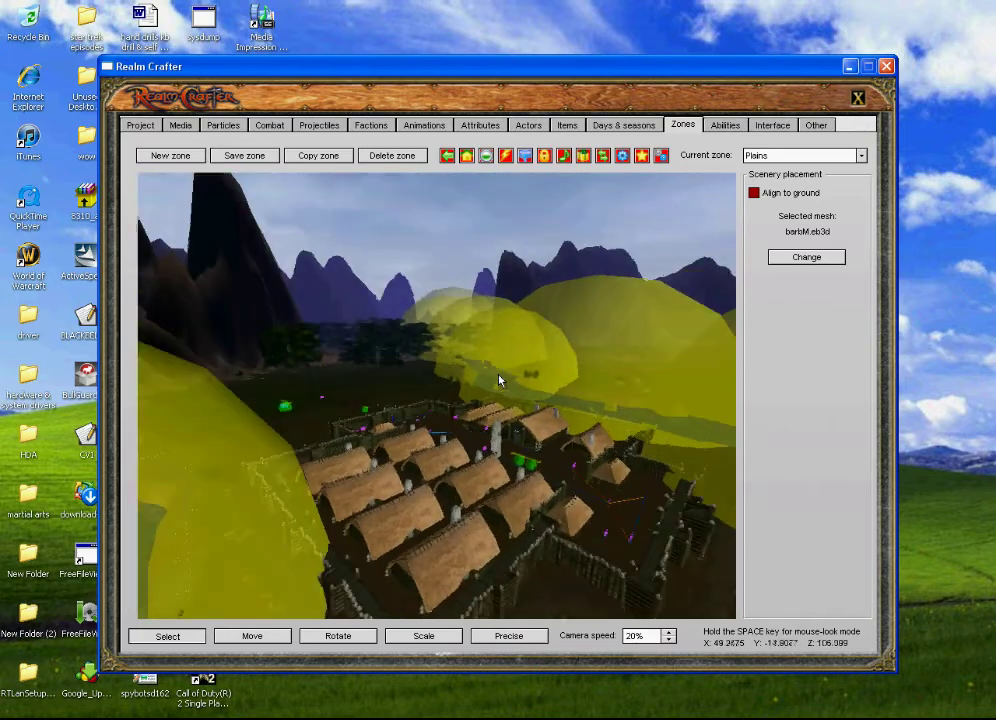
{"action": "key", "text": "Up"}
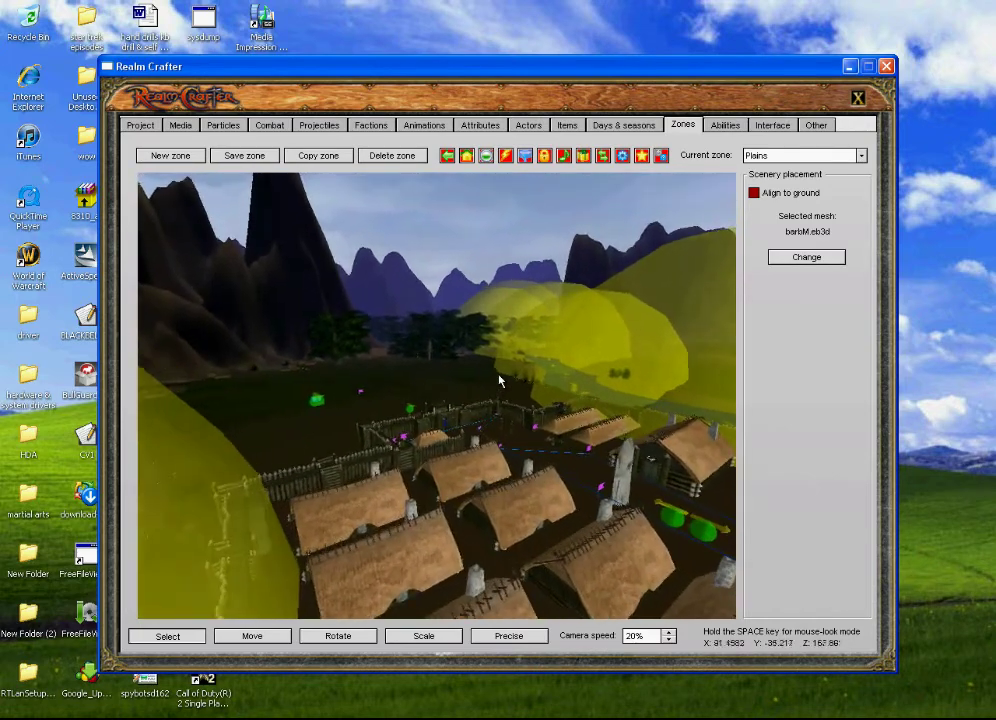
{"action": "key", "text": "space"}
{"action": "key", "text": "Up"}
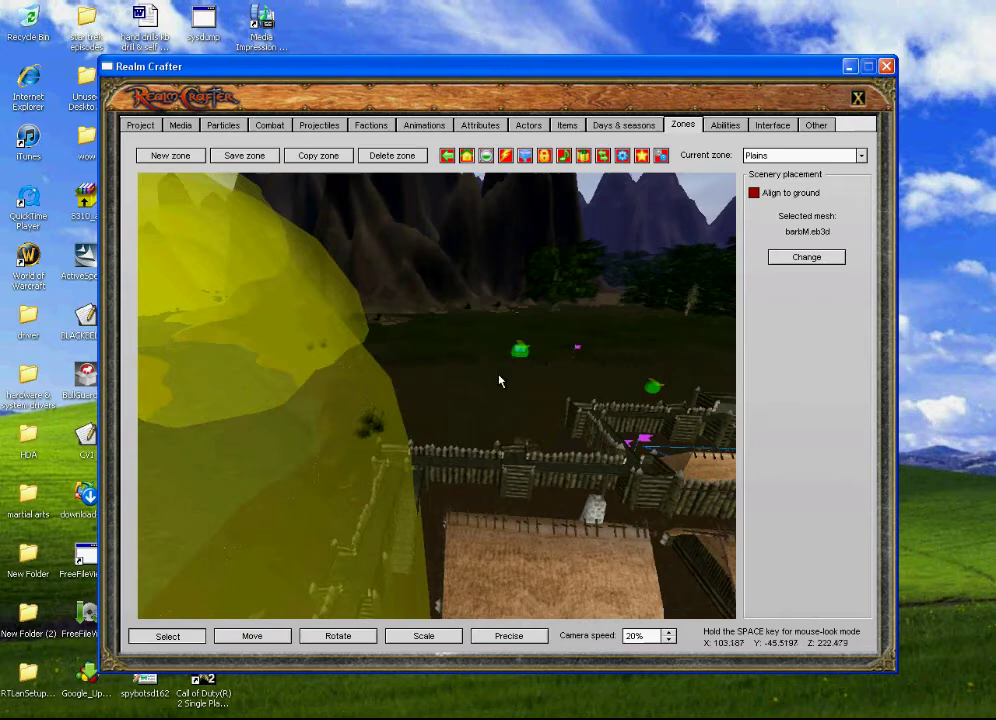
{"action": "key", "text": "Up"}
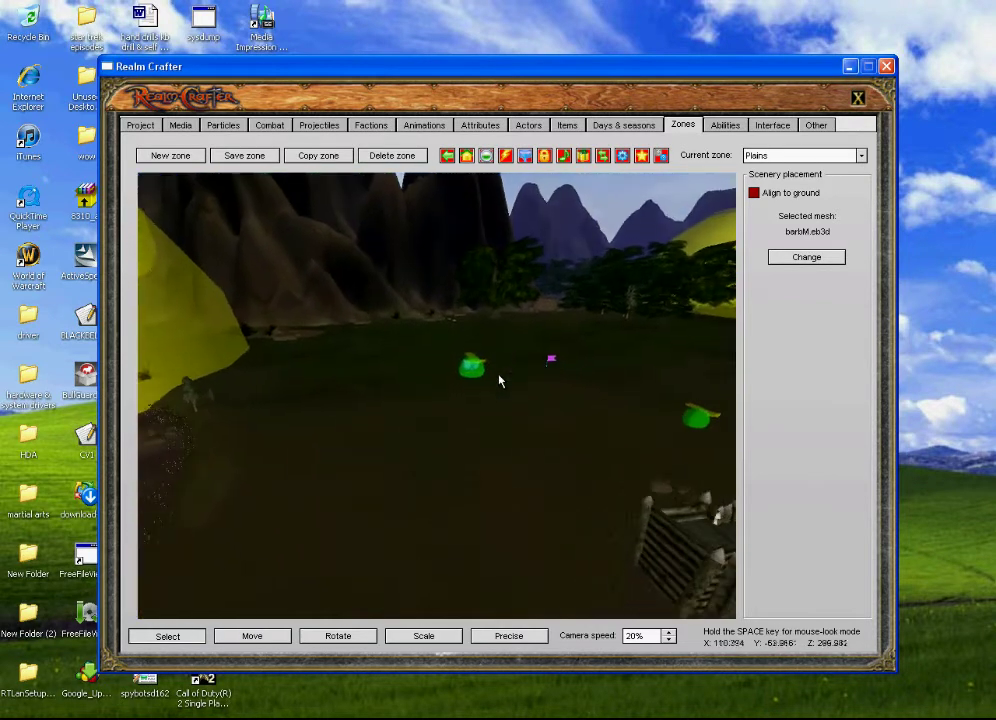
{"action": "key", "text": "Up"}
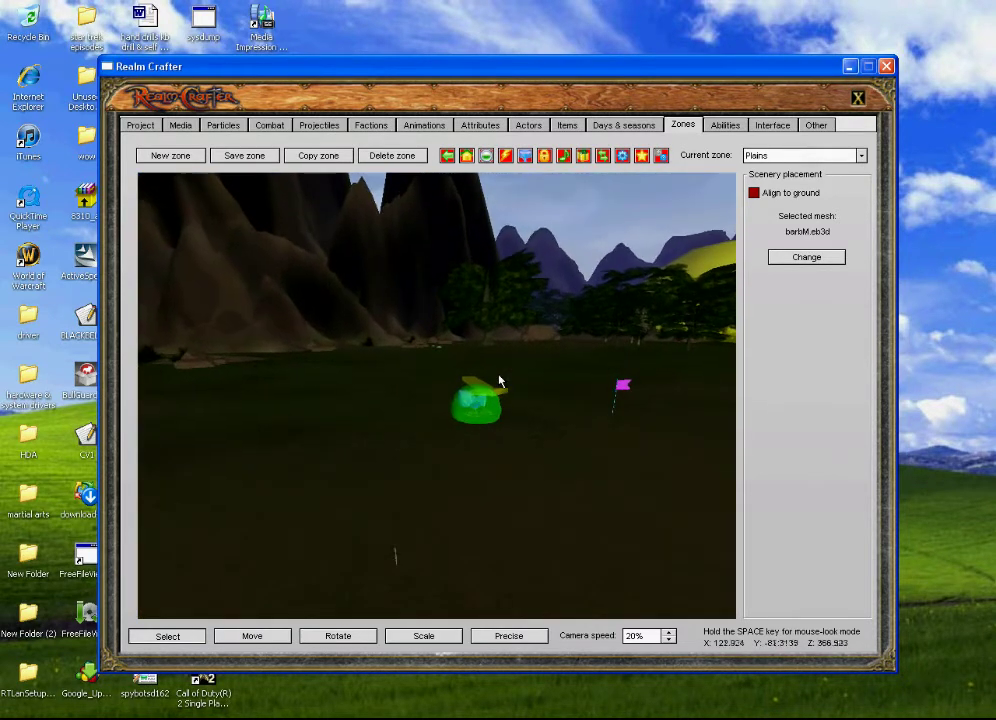
{"action": "key", "text": "Up"}
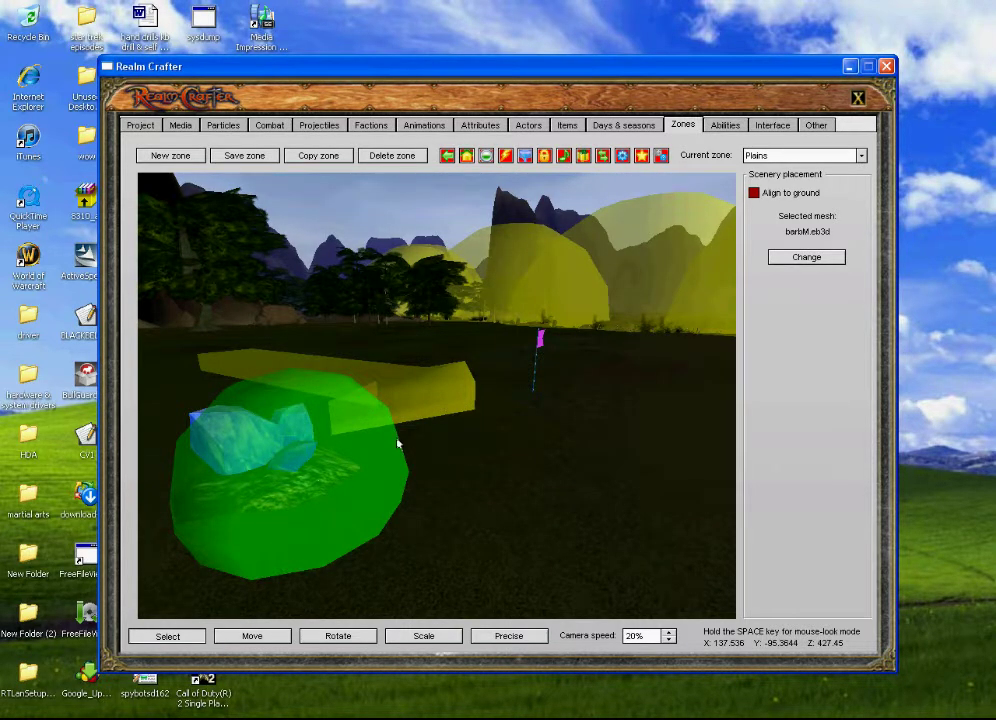
Examine the Plains zone from the mountainside trees across the open field to the grassy ground near the rocks.
{"action": "key", "text": "Up"}
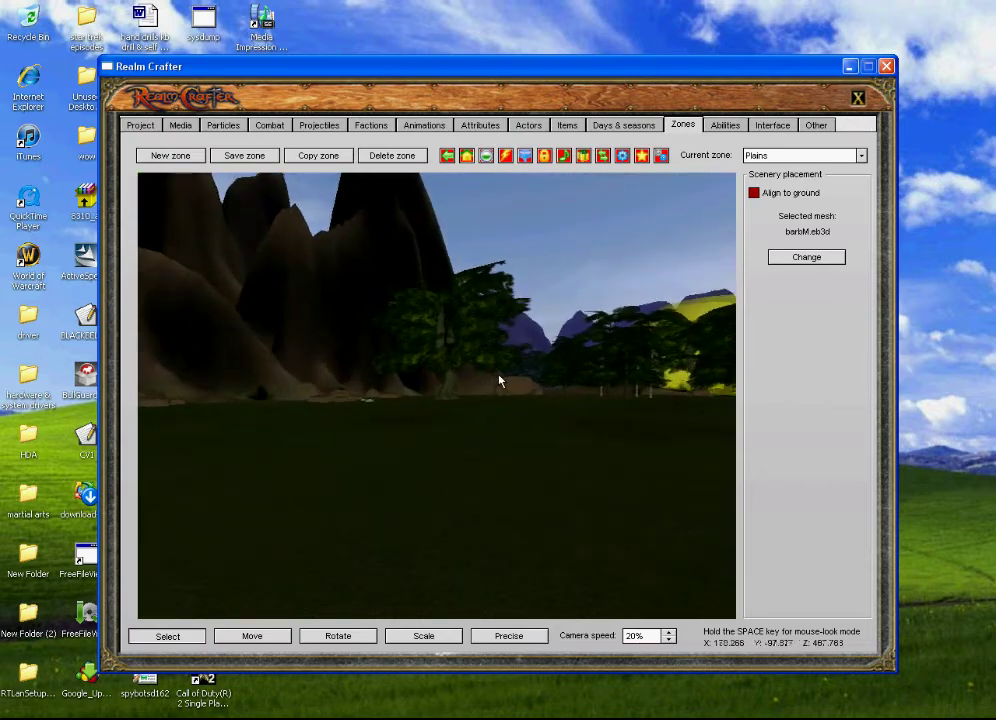
{"action": "key", "text": "Up"}
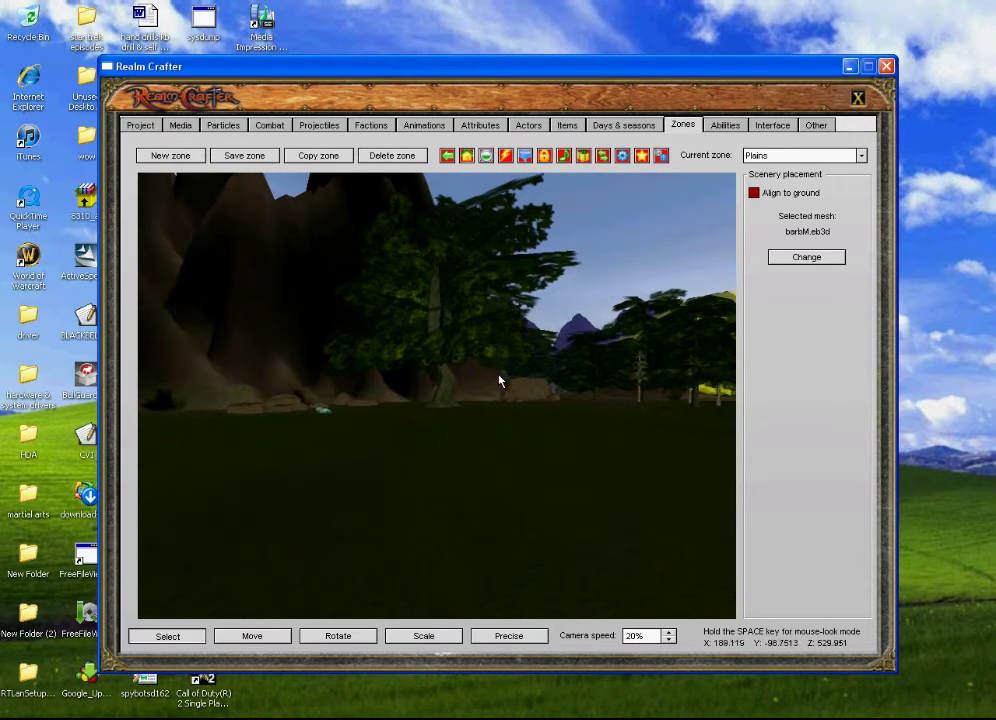
{"action": "key", "text": "space"}
{"action": "key", "text": "Up"}
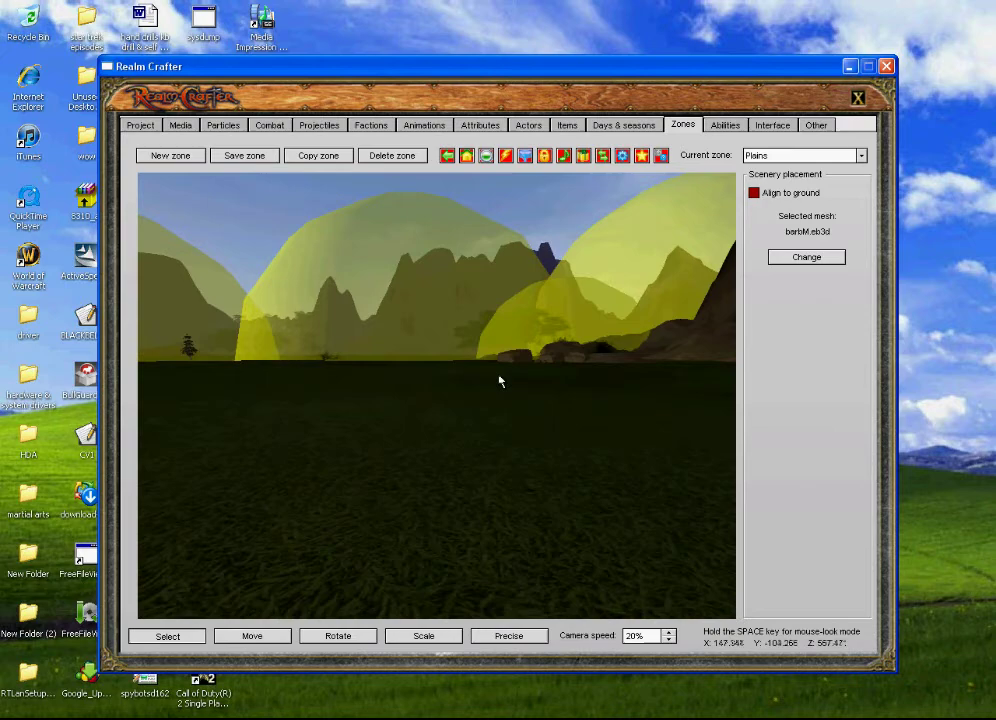
{"action": "key", "text": "space"}
{"action": "key", "text": "Up"}
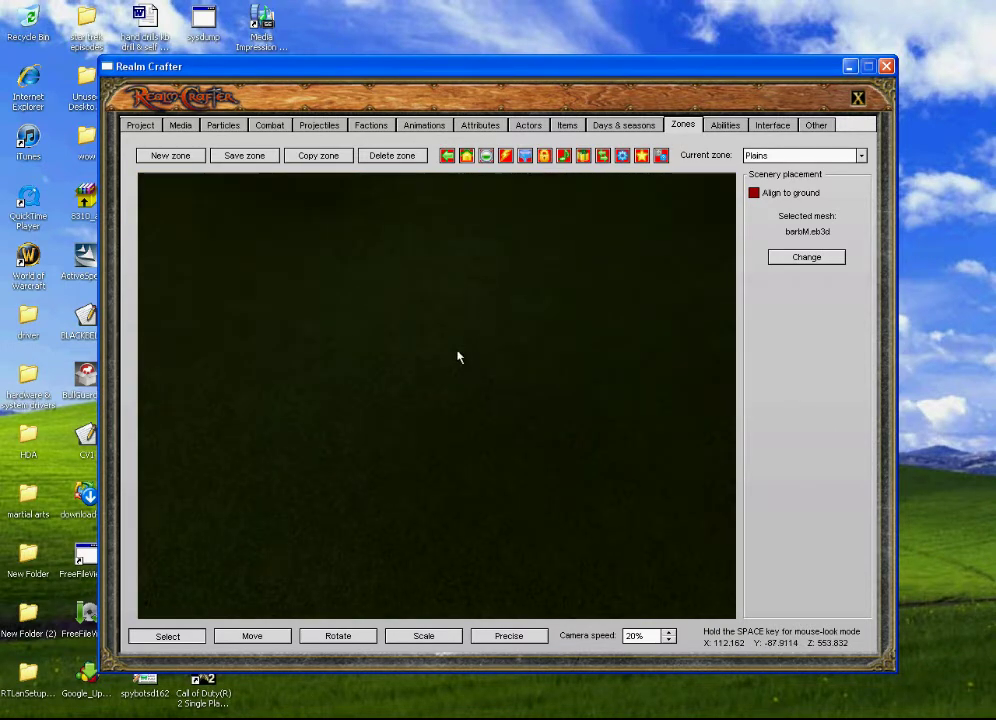
{"action": "left_click", "coordinate": [455, 311]}
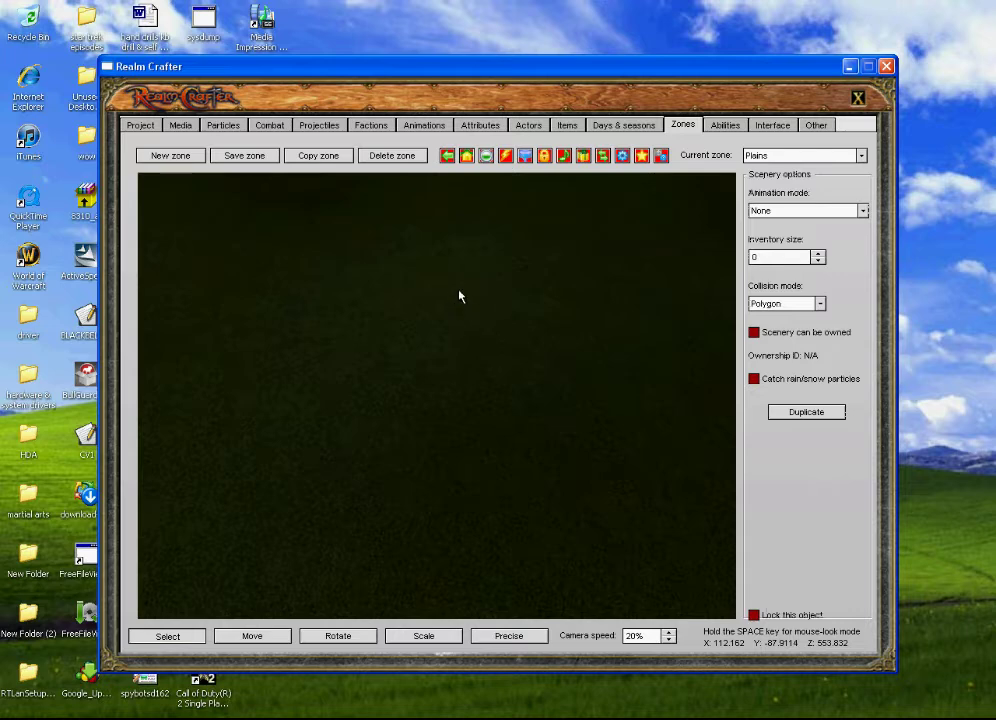
{"action": "key", "text": "space"}
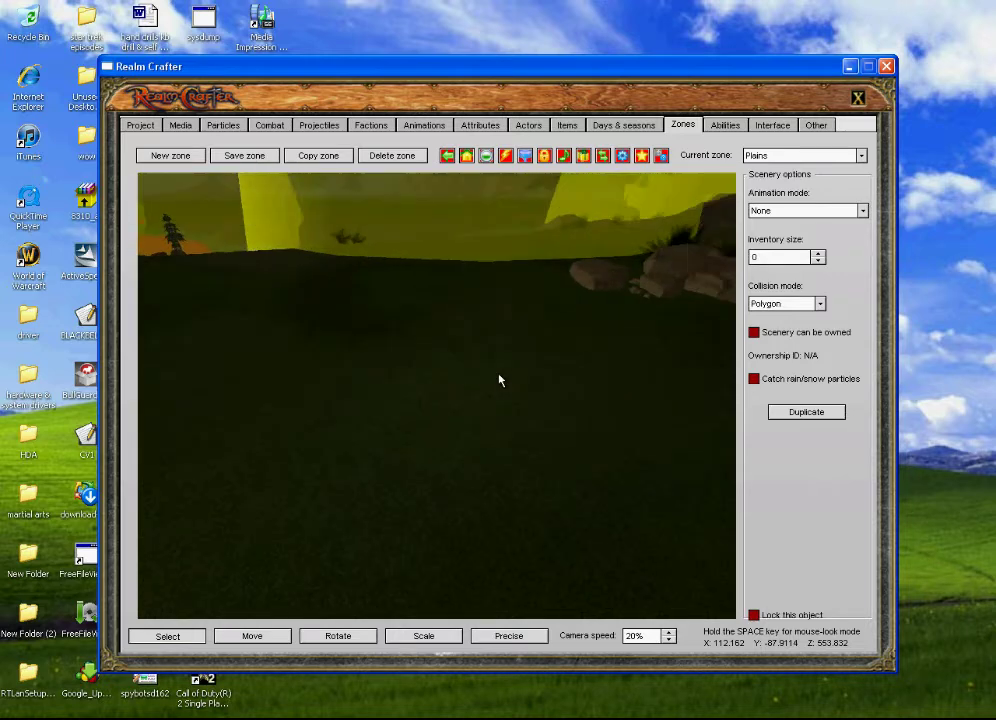
Switch to scenery placement and open the Props 1 folder in the mesh chooser.
{"action": "left_click", "coordinate": [467, 157]}
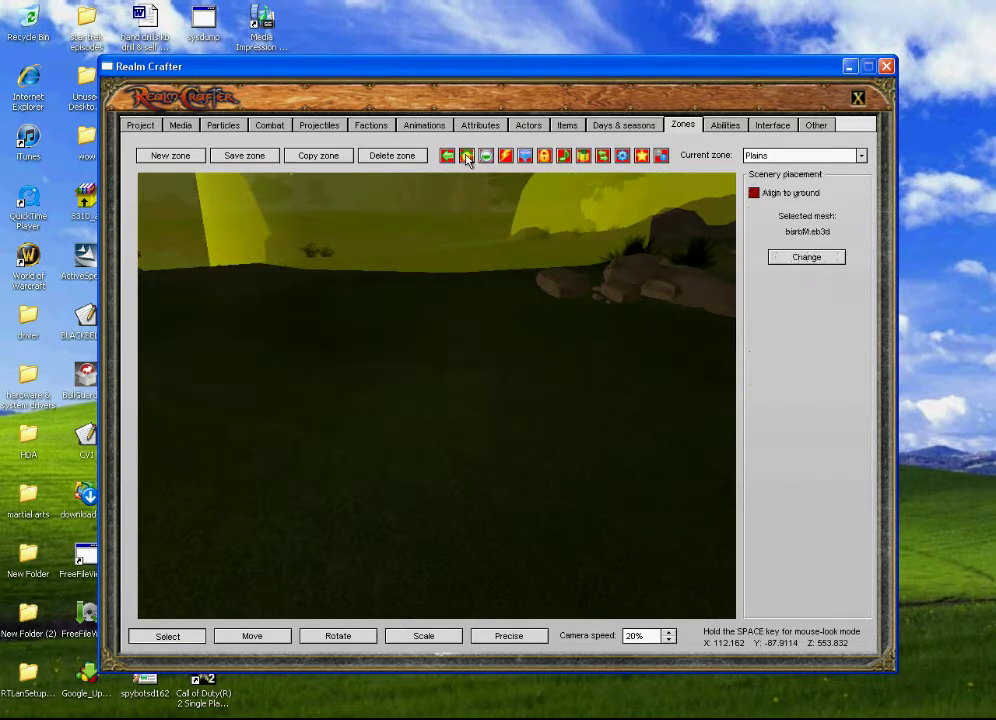
{"action": "left_click", "coordinate": [798, 262]}
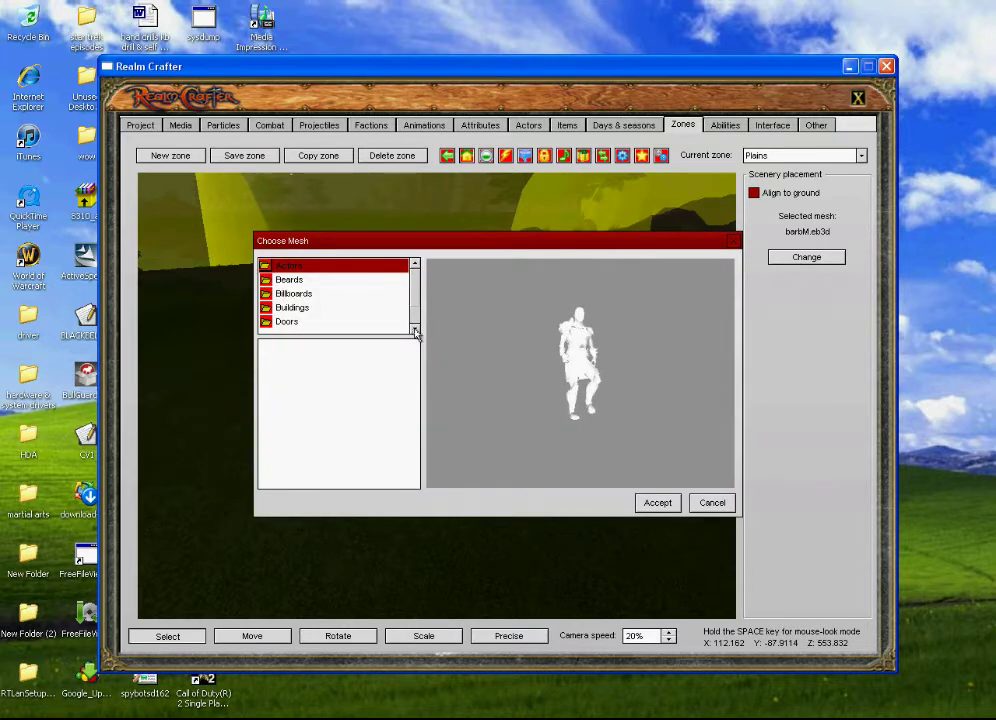
{"action": "left_click", "coordinate": [415, 329]}
{"action": "left_click", "coordinate": [414, 329]}
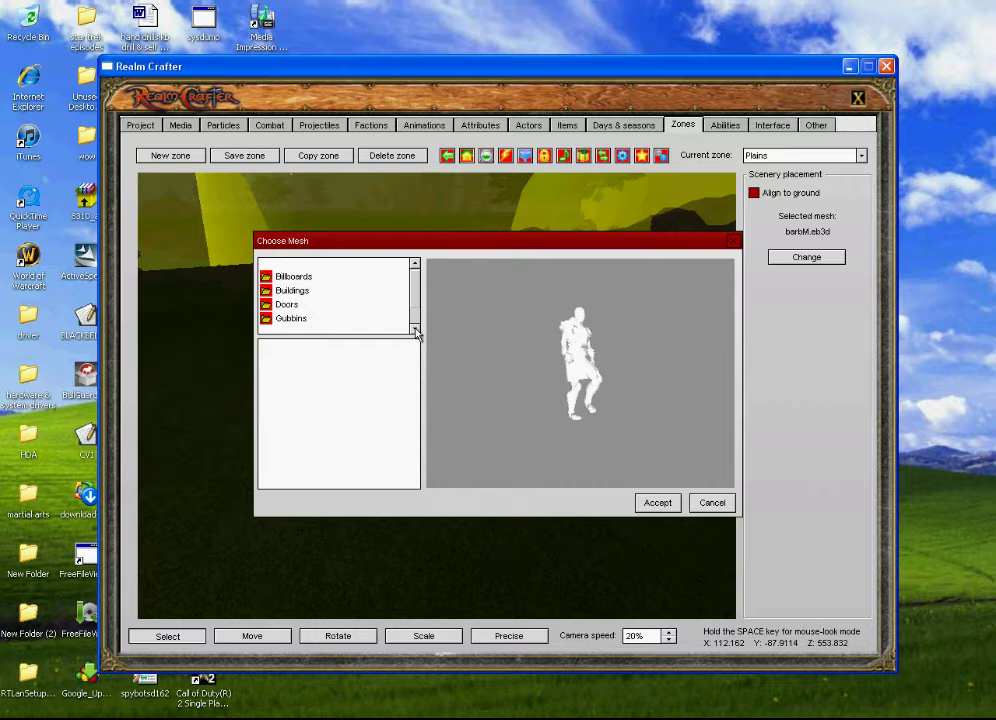
{"action": "left_click", "coordinate": [414, 329]}
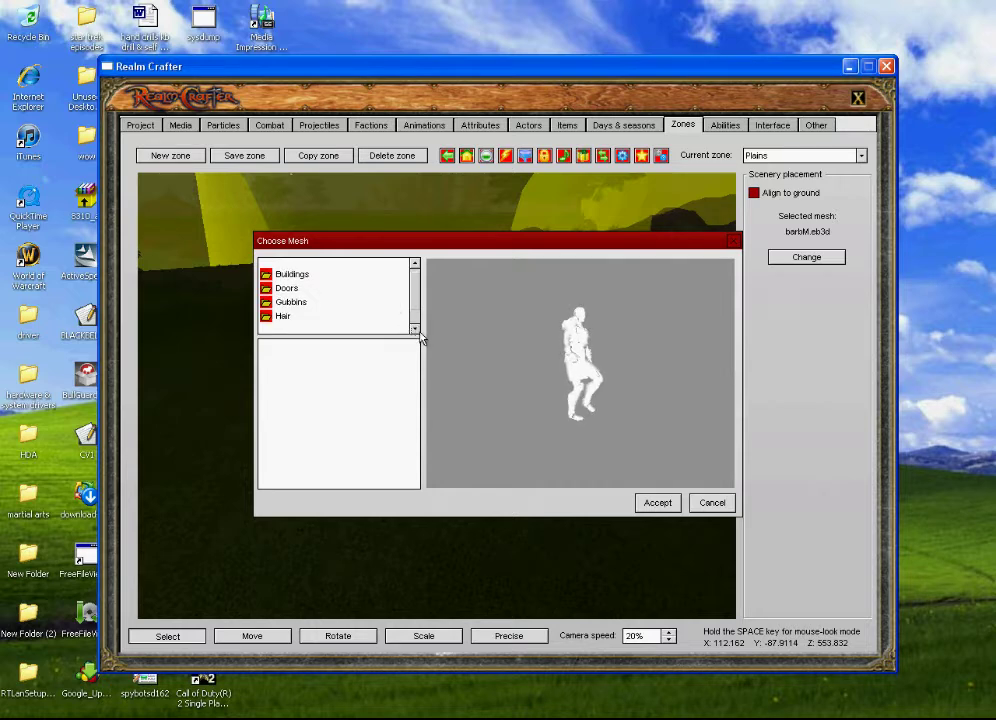
{"action": "left_click", "coordinate": [415, 330]}
{"action": "left_click", "coordinate": [417, 329]}
{"action": "left_click", "coordinate": [417, 329]}
{"action": "left_click", "coordinate": [417, 329]}
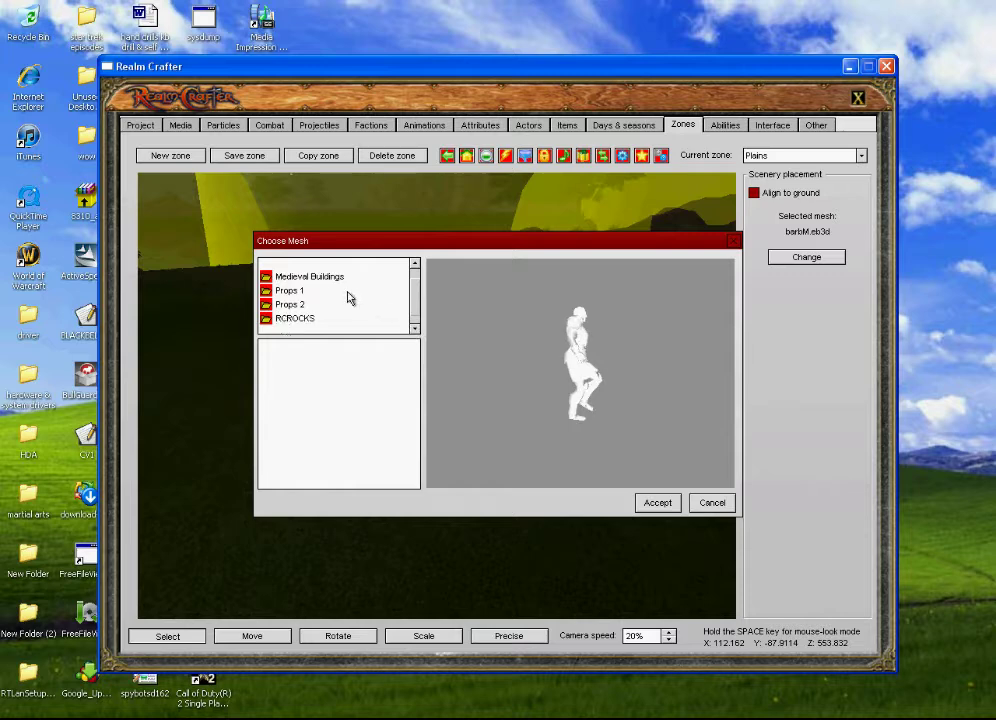
{"action": "left_click", "coordinate": [291, 291]}
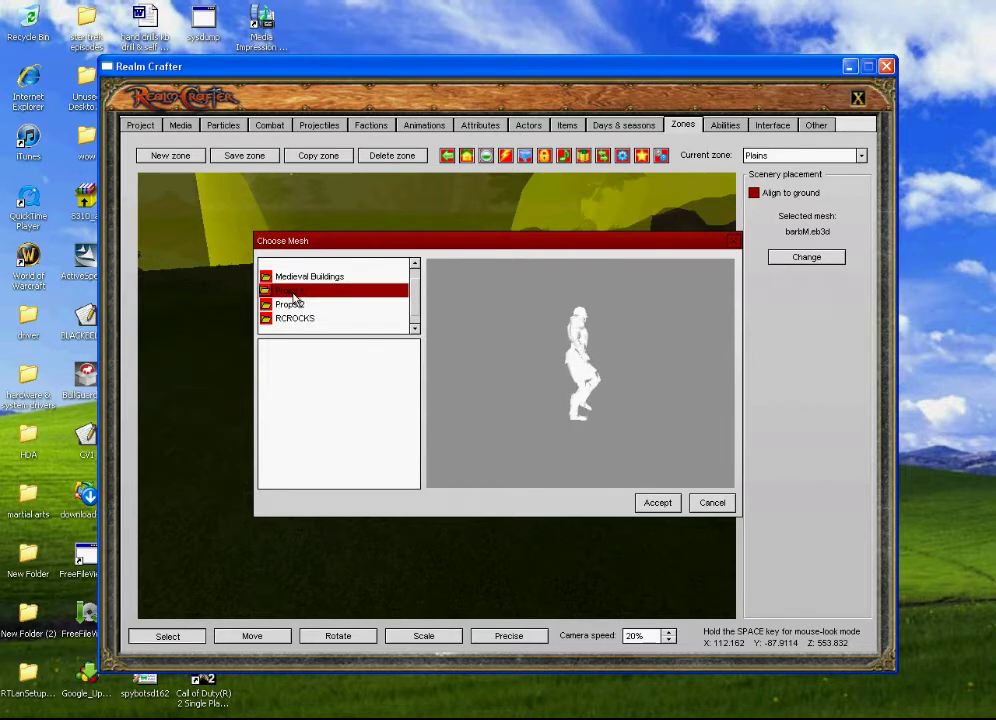
{"action": "double_click", "coordinate": [293, 292]}
Preview the Props 1 meshes one by one from amphoren.eb3d to crystals_blue.eb3d.
{"action": "left_click", "coordinate": [304, 360]}
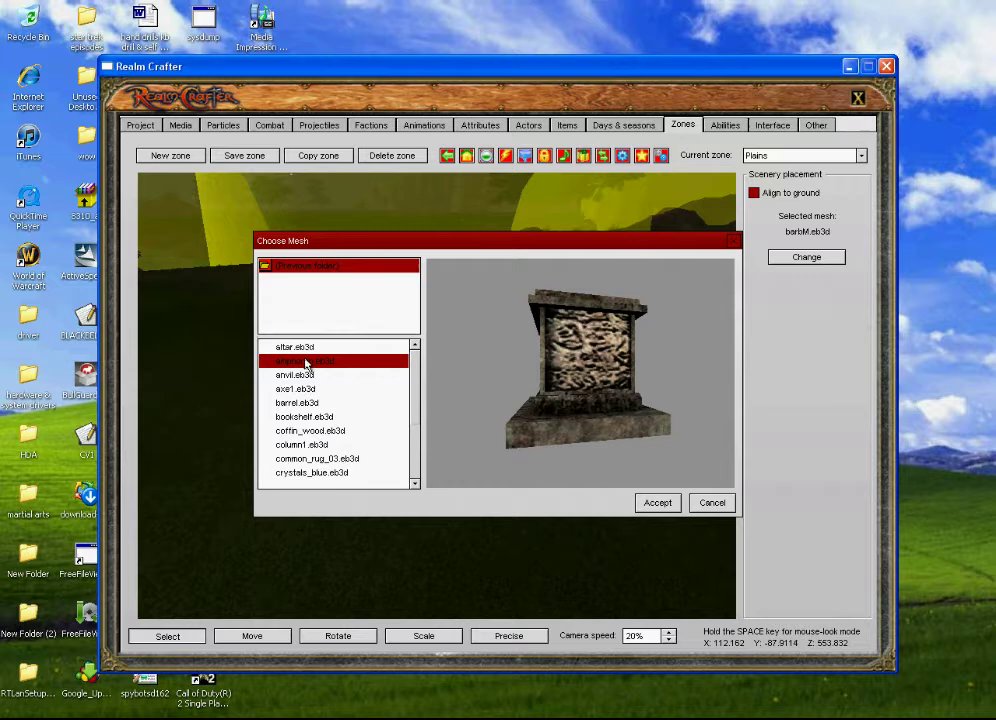
{"action": "left_click", "coordinate": [300, 376]}
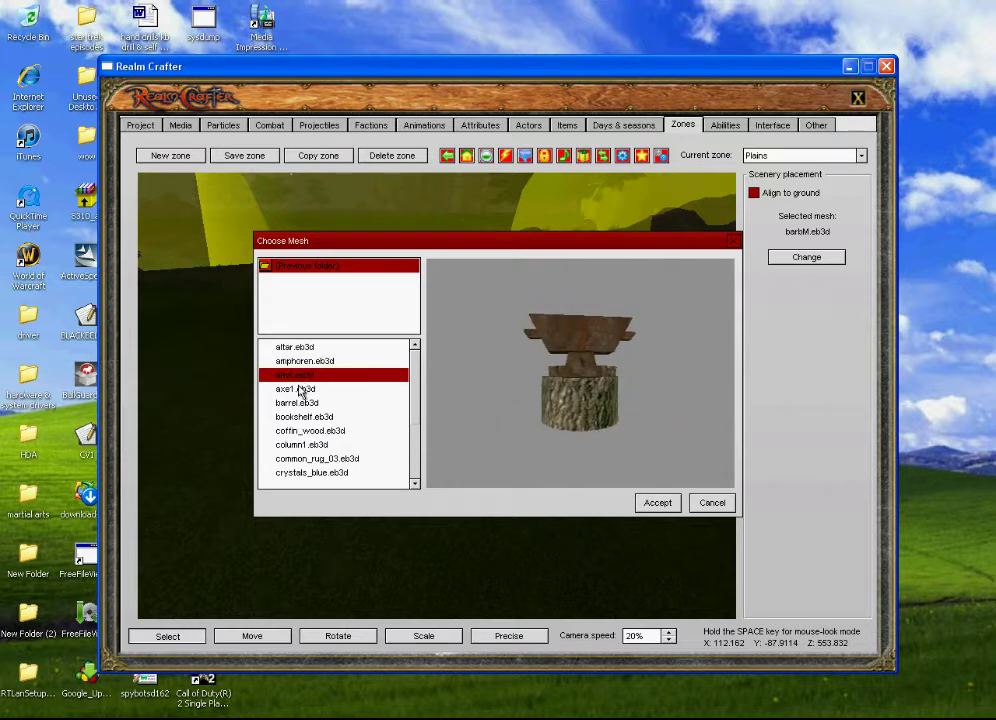
{"action": "left_click", "coordinate": [300, 389]}
{"action": "left_click", "coordinate": [300, 403]}
{"action": "left_click", "coordinate": [301, 417]}
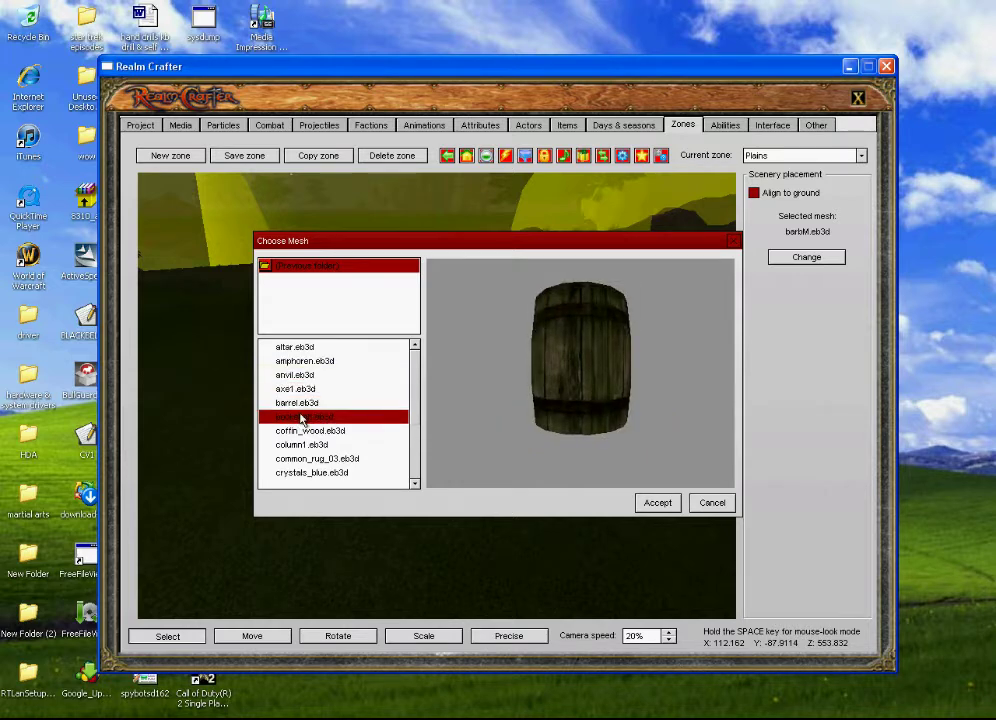
{"action": "left_click", "coordinate": [303, 431]}
{"action": "left_click", "coordinate": [301, 445]}
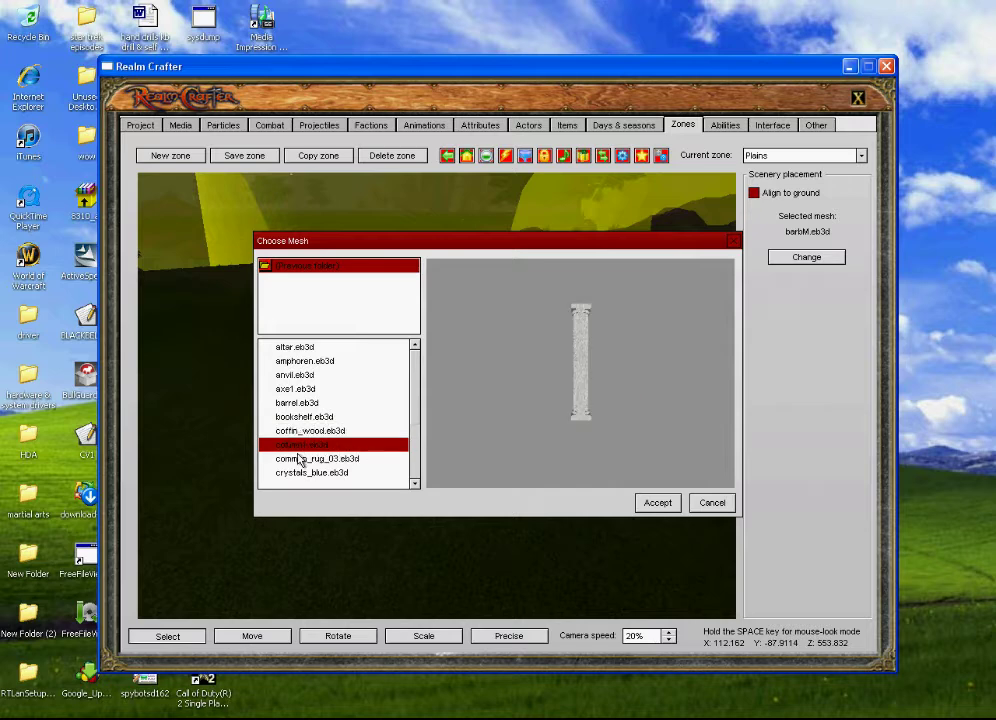
{"action": "left_click", "coordinate": [300, 459]}
{"action": "left_click", "coordinate": [302, 473]}
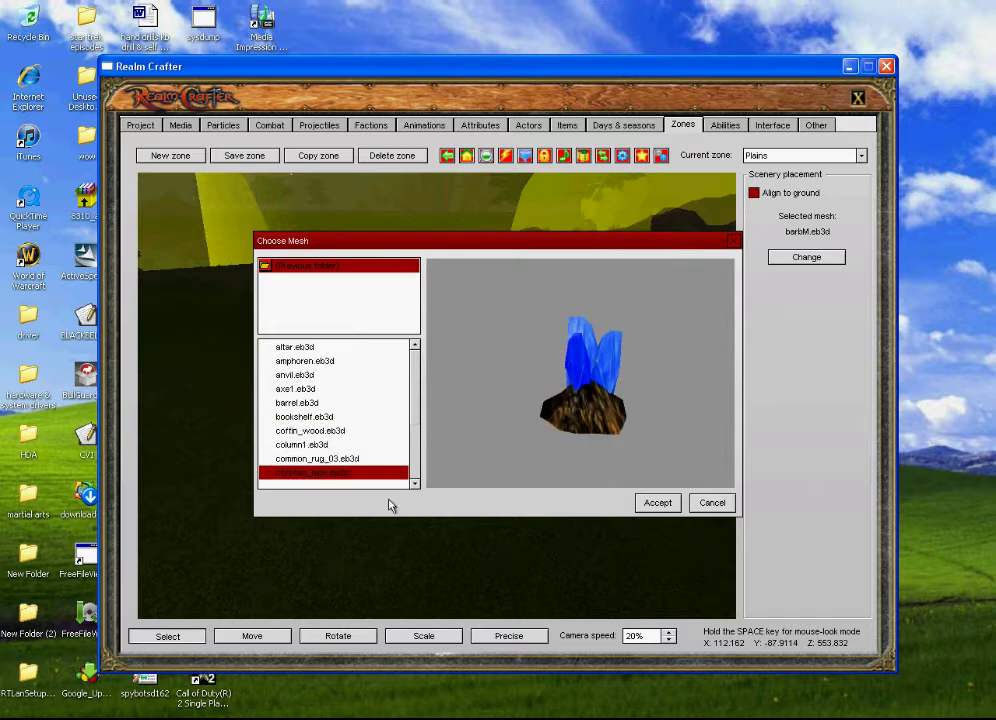
Preview the meshes from open_forge.eb3d to sack_tippedover.eb3d further down the Props 1 folder.
{"action": "left_click", "coordinate": [415, 485]}
{"action": "left_click", "coordinate": [415, 485]}
{"action": "left_click", "coordinate": [415, 485]}
{"action": "left_click", "coordinate": [415, 485]}
{"action": "left_click", "coordinate": [415, 485]}
{"action": "left_click", "coordinate": [415, 485]}
{"action": "left_click", "coordinate": [415, 485]}
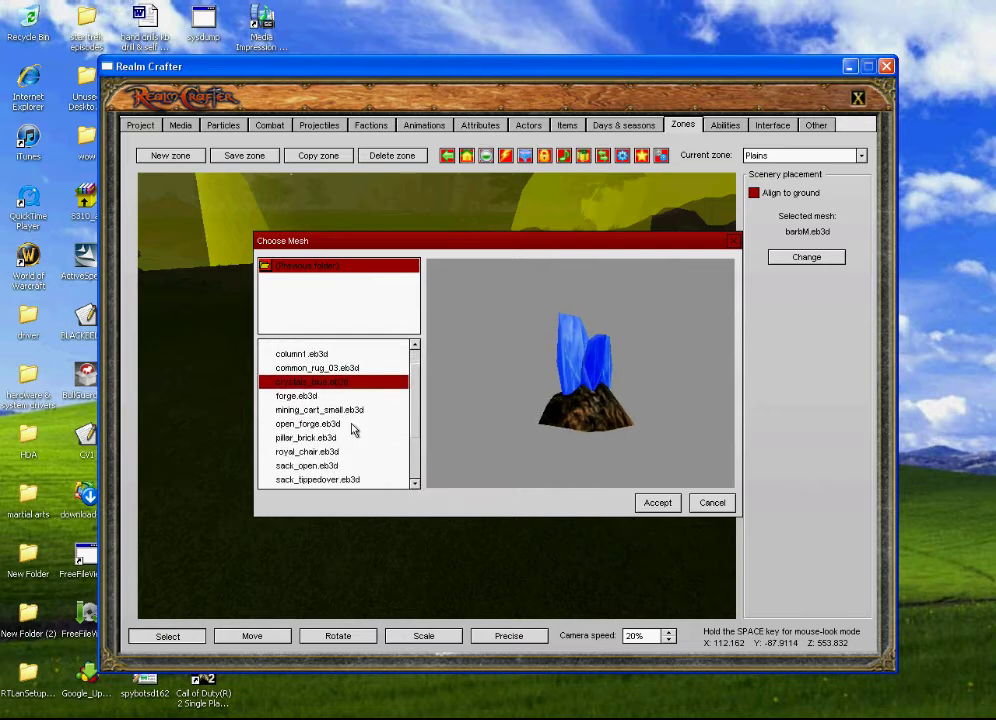
{"action": "left_click", "coordinate": [318, 426]}
{"action": "left_click", "coordinate": [320, 438]}
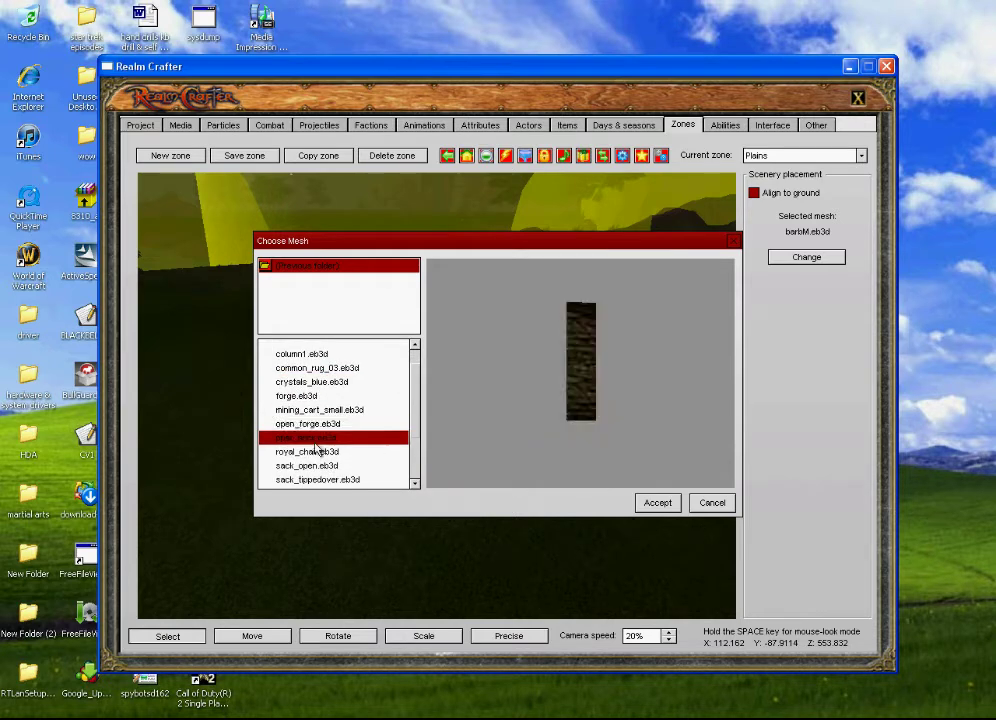
{"action": "left_click", "coordinate": [315, 452]}
{"action": "left_click", "coordinate": [311, 466]}
{"action": "left_click", "coordinate": [308, 480]}
Choose skull.eb3d as the scenery mesh and place it on the grass in front of the rocks.
{"action": "left_click", "coordinate": [415, 485]}
{"action": "left_click", "coordinate": [415, 485]}
{"action": "left_click", "coordinate": [415, 485]}
{"action": "left_click", "coordinate": [415, 485]}
{"action": "left_click", "coordinate": [415, 485]}
{"action": "left_click", "coordinate": [415, 485]}
{"action": "left_click", "coordinate": [415, 485]}
{"action": "left_click", "coordinate": [415, 485]}
{"action": "left_click", "coordinate": [415, 485]}
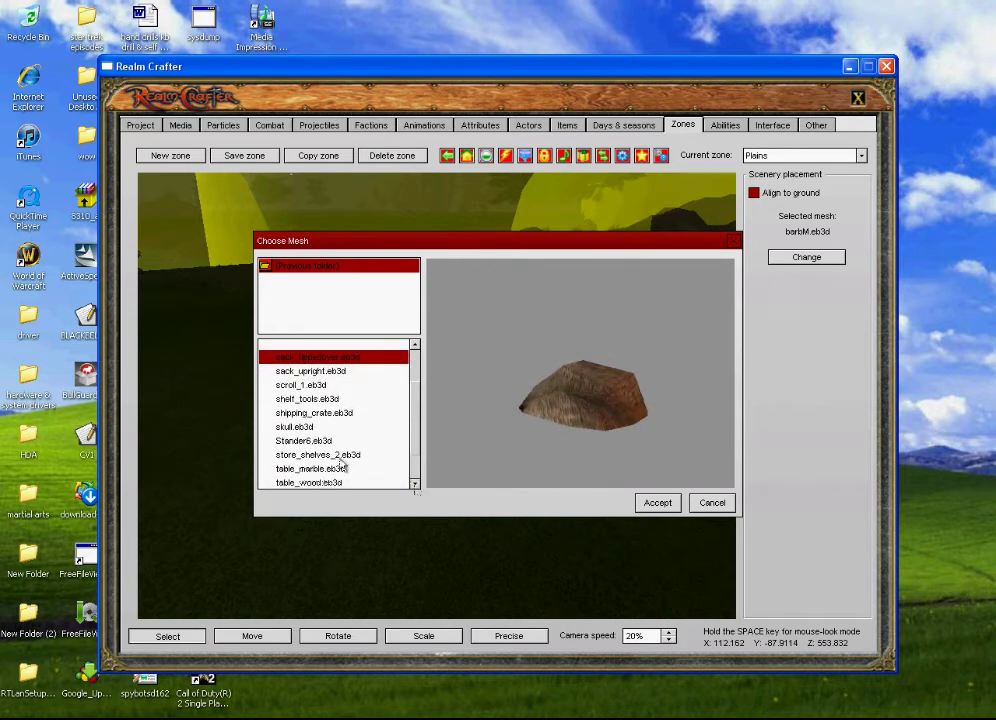
{"action": "left_click", "coordinate": [305, 428]}
{"action": "left_click", "coordinate": [305, 440]}
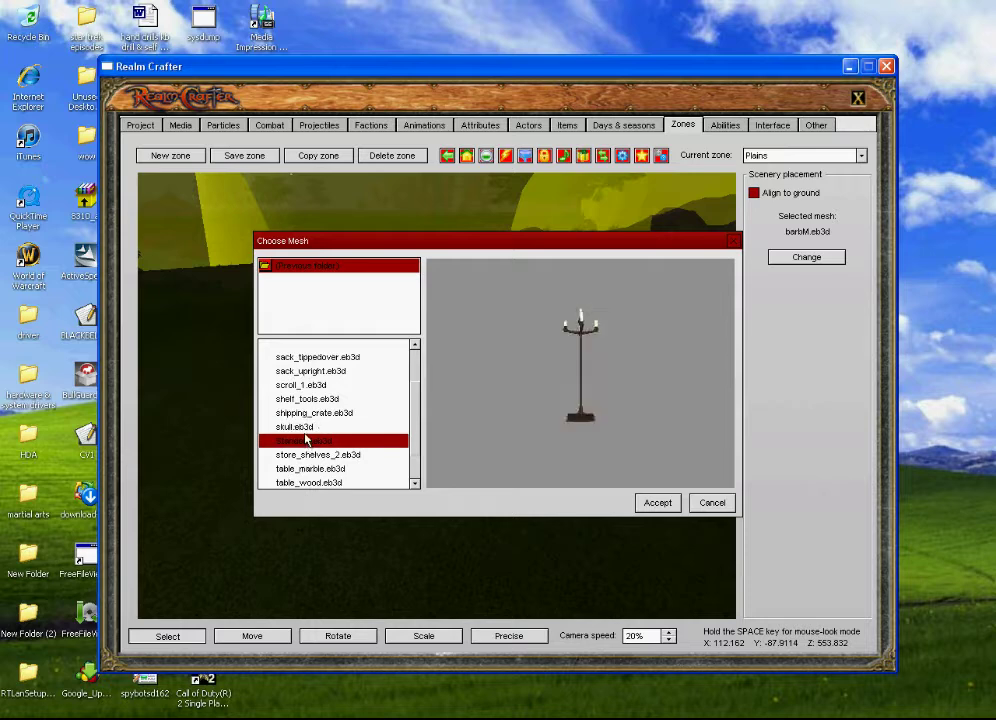
{"action": "left_click", "coordinate": [305, 428]}
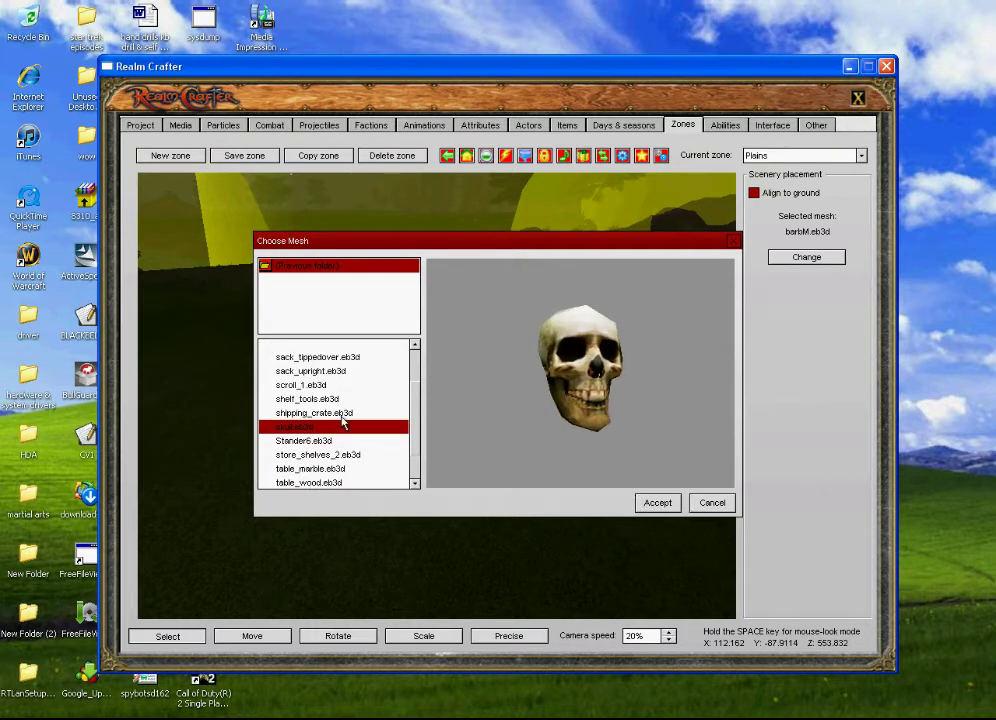
{"action": "left_click", "coordinate": [659, 503]}
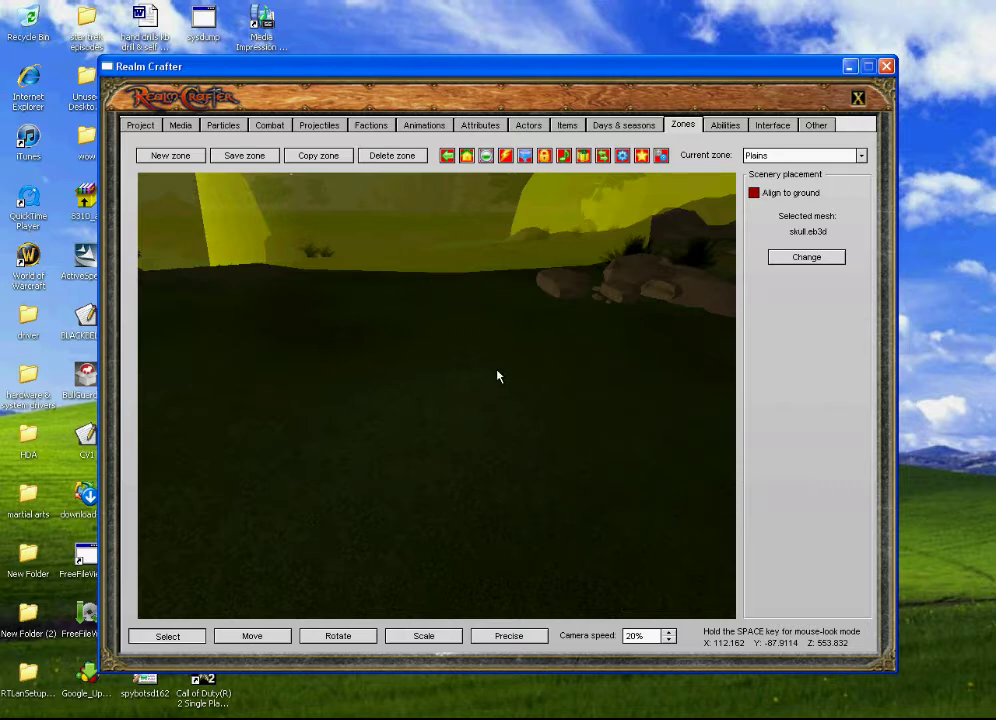
{"action": "left_click", "coordinate": [486, 414]}
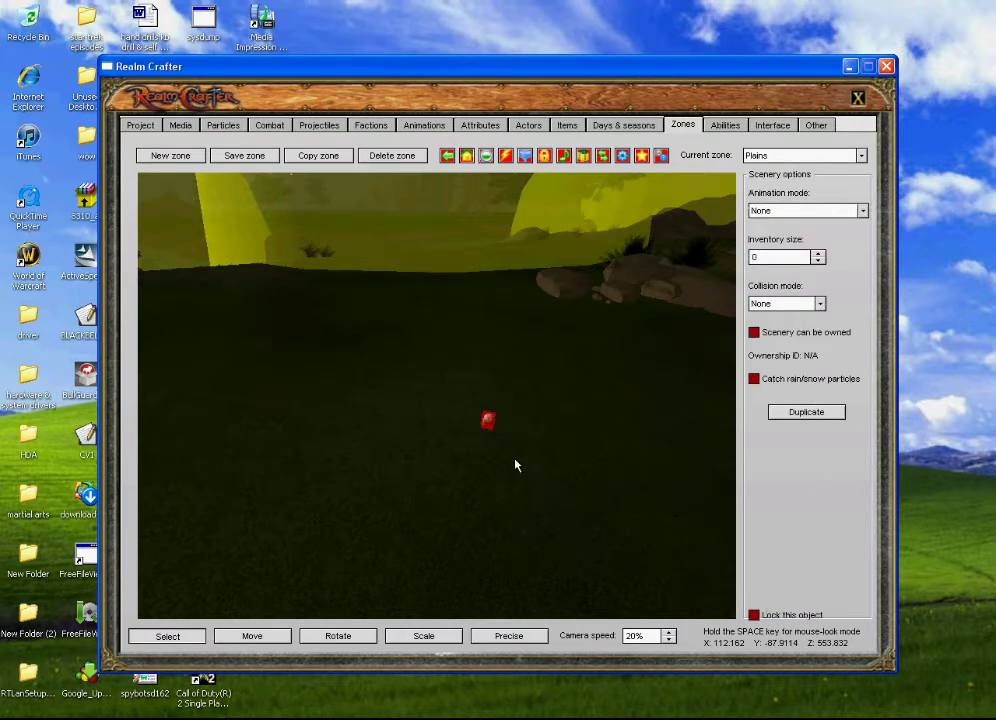
Enlarge the placed skull in width and height with the Scale tool.
{"action": "left_click", "coordinate": [425, 638]}
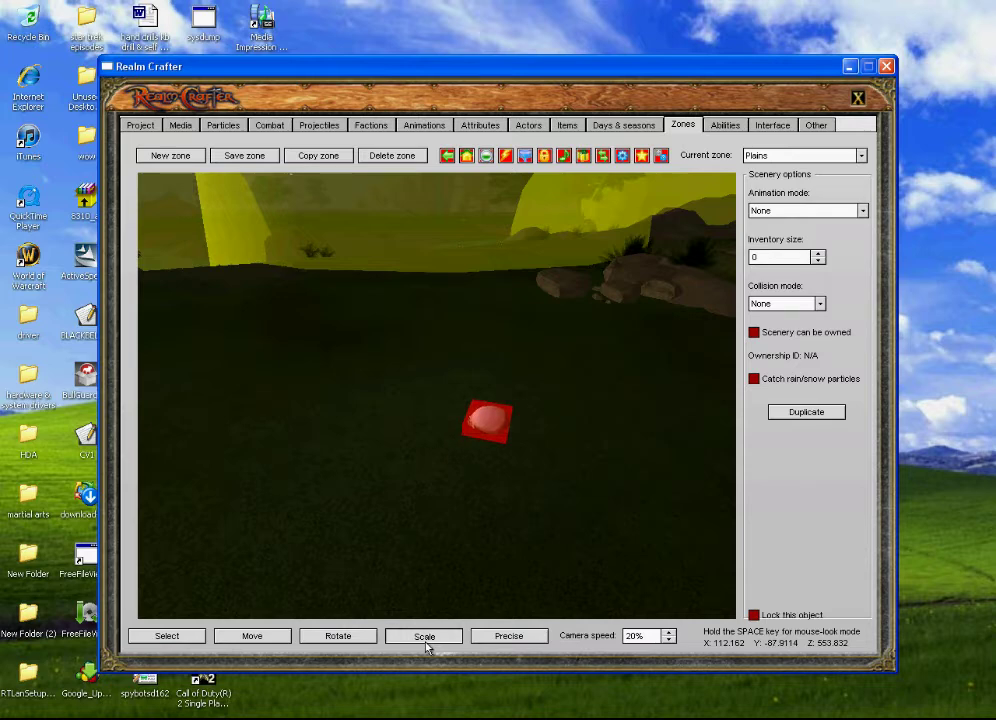
{"action": "key", "text": "Right"}
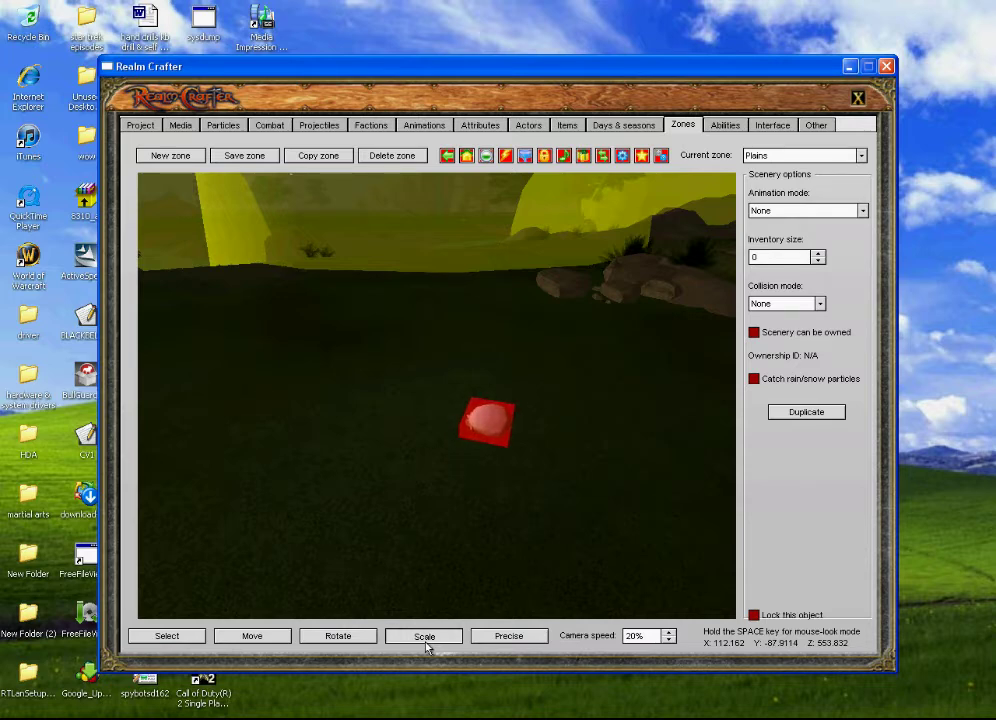
{"action": "key", "text": "Up"}
{"action": "key", "text": "Up"}
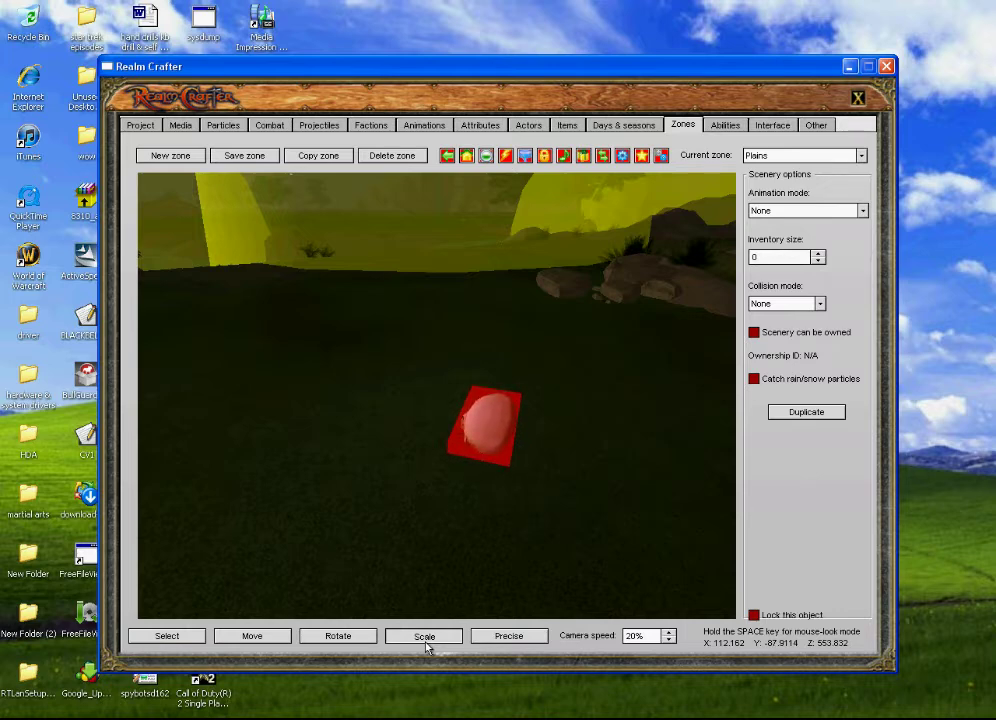
{"action": "left_click", "coordinate": [425, 638]}
{"action": "left_click", "coordinate": [425, 640]}
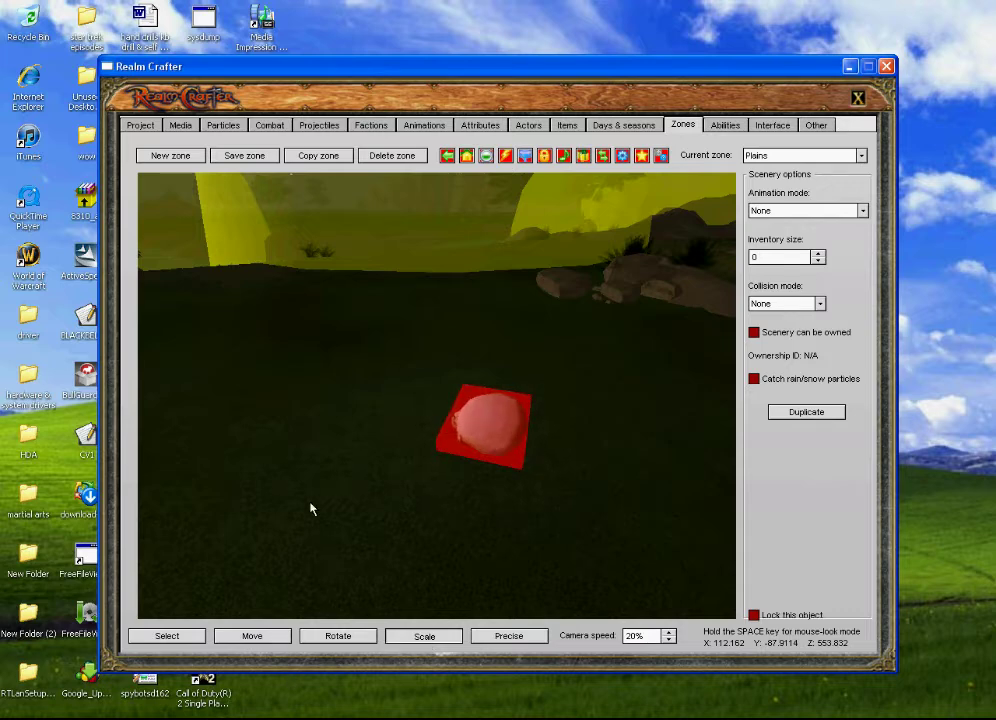
Inspect the skull up close and scale it down slightly to make it less wide.
{"action": "key", "text": "space"}
{"action": "mouse_move", "coordinate": [501, 375]}
{"action": "left_mouse_down"}
{"action": "mouse_move", "coordinate": [522, 391]}
{"action": "mouse_move", "coordinate": [499, 376]}
{"action": "left_mouse_up"}
{"action": "key", "text": "space"}
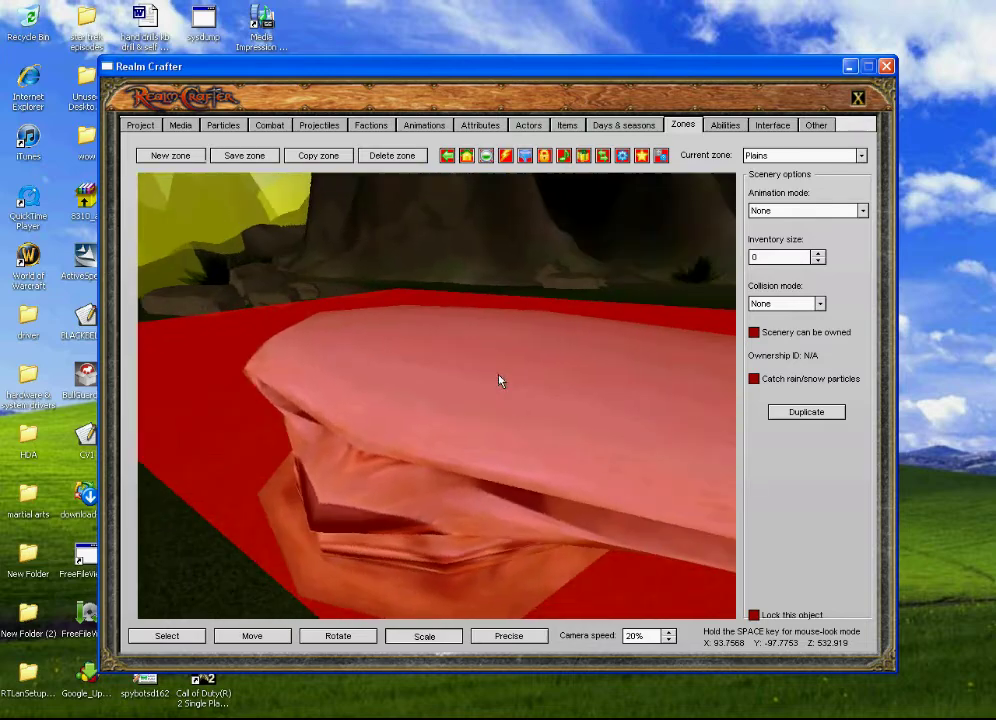
{"action": "key", "text": "Down"}
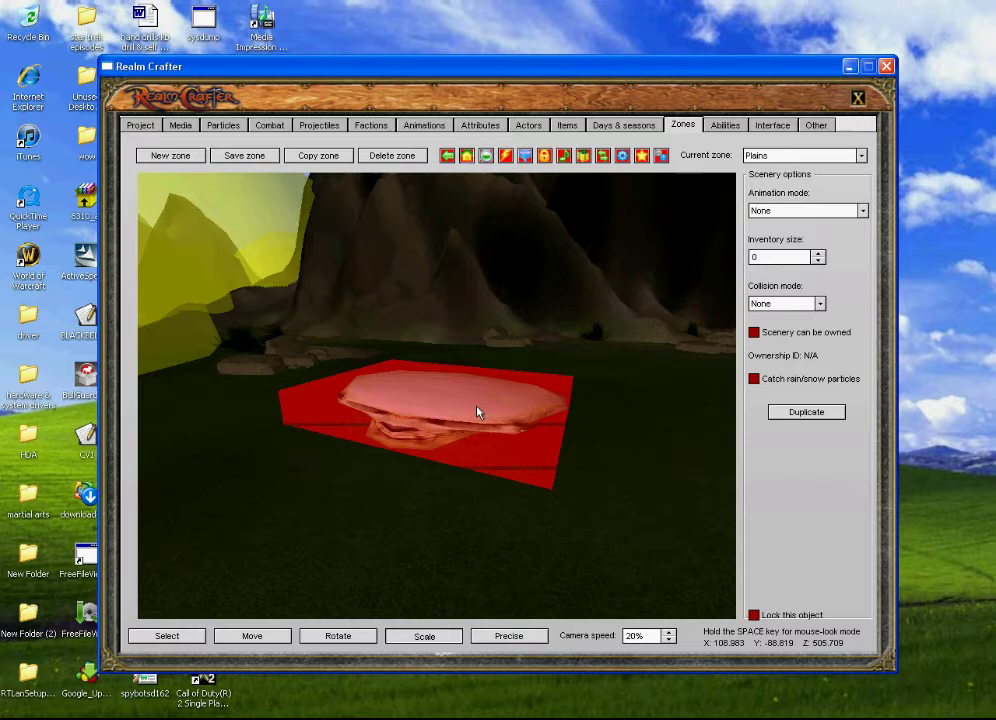
{"action": "left_click_drag", "start_coordinate": [485, 542], "coordinate": [485, 543]}
{"action": "key", "text": "Down"}
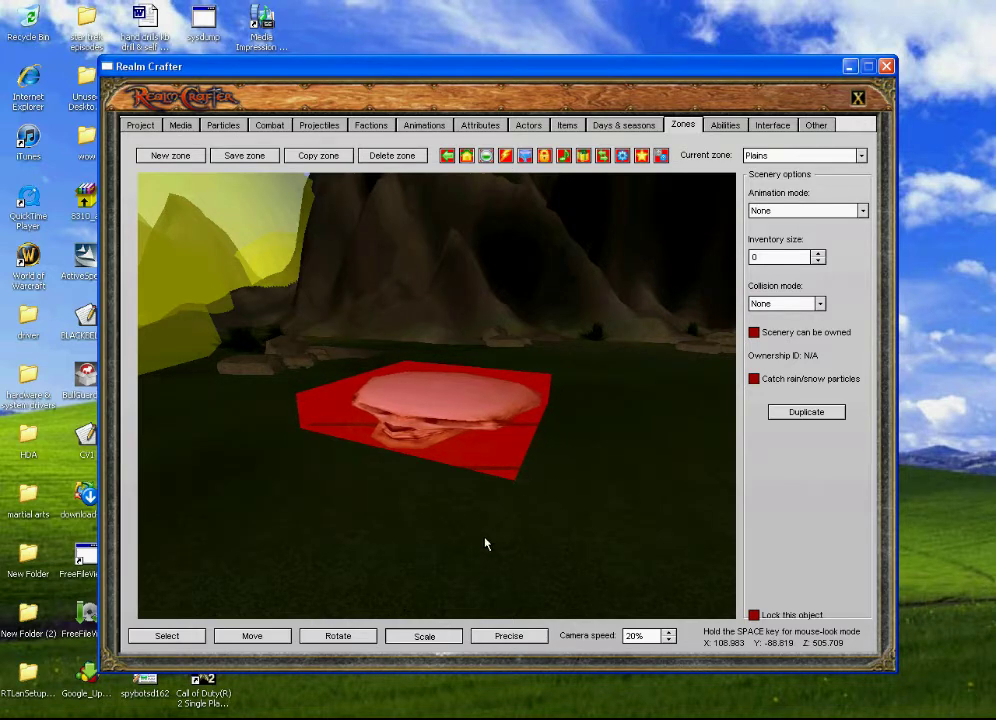
{"action": "key", "text": "Down"}
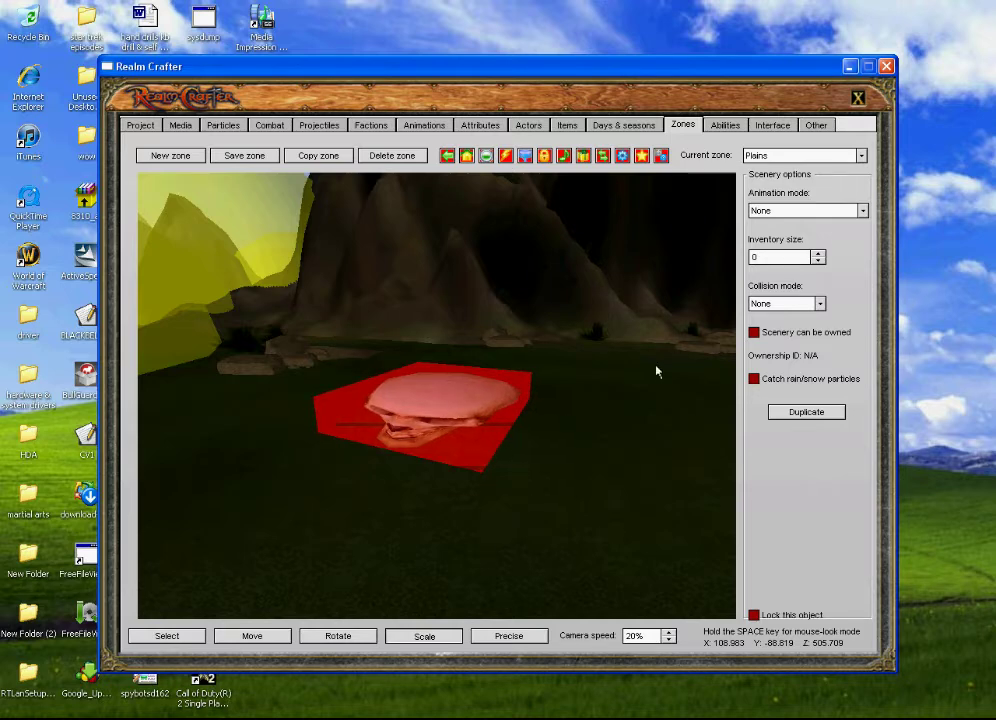
Start a portal placement in the Plains zone with the name "to land of dead" and Death Island as the linked area.
{"action": "left_click", "coordinate": [624, 156]}
{"action": "left_click", "coordinate": [760, 208]}
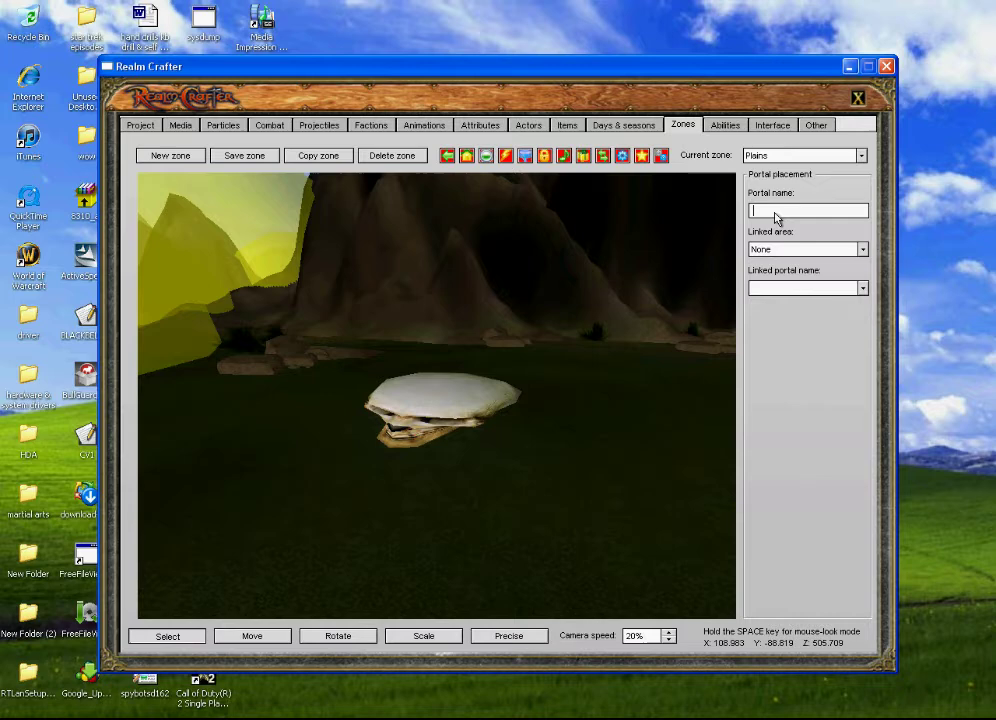
{"action": "type", "text": "to land of dead"}
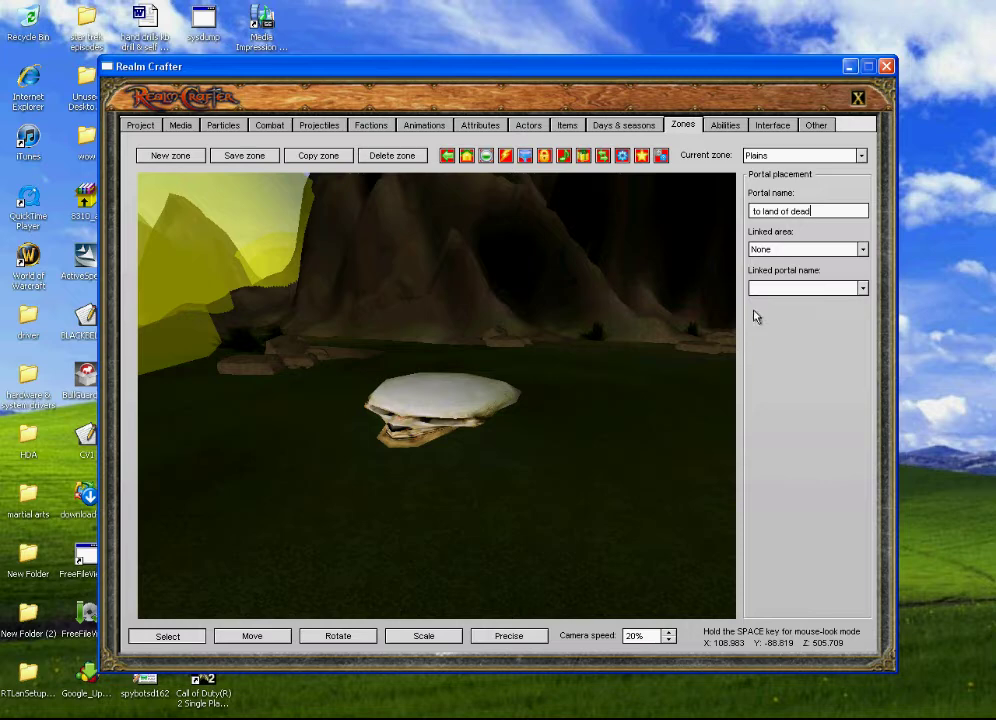
{"action": "left_click", "coordinate": [860, 249]}
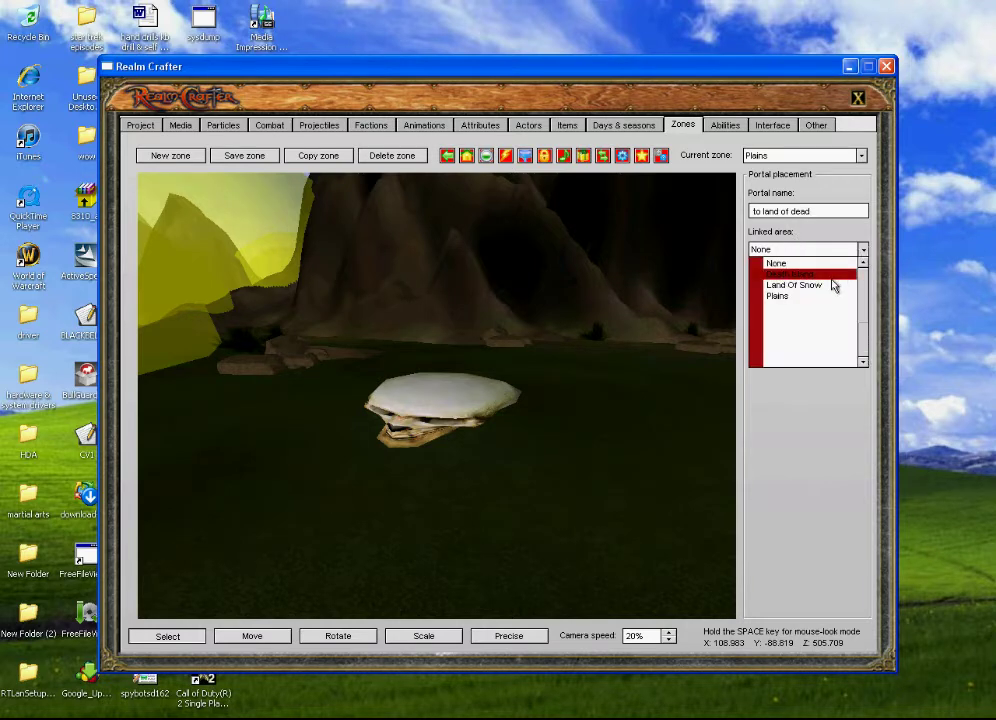
{"action": "left_click", "coordinate": [831, 274]}
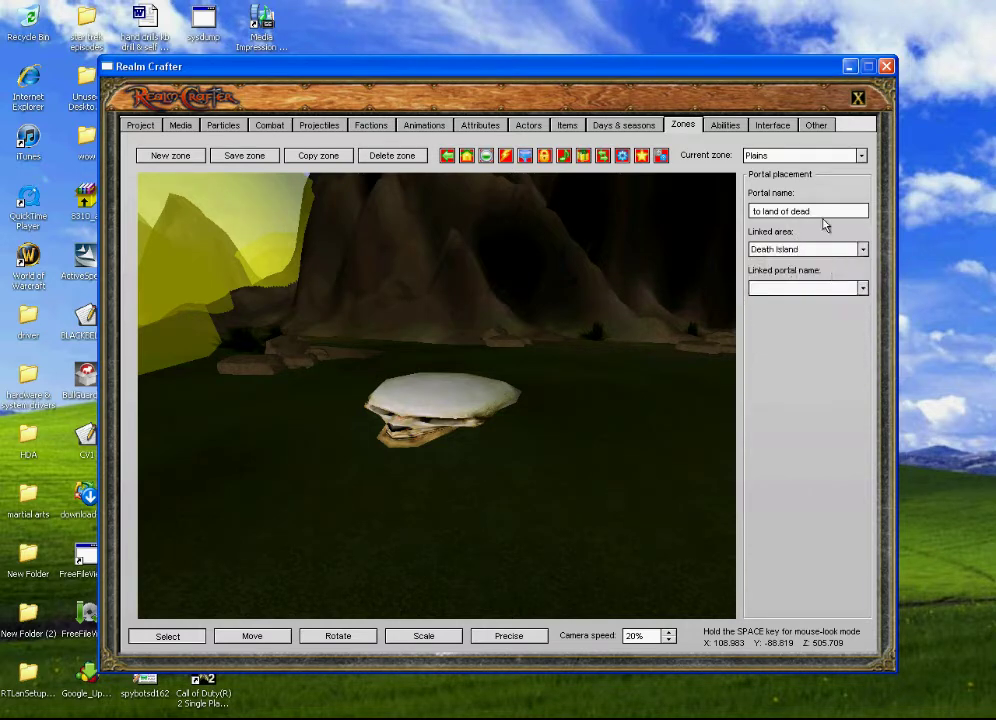
Change the portal name to "to death island".
{"action": "left_click", "coordinate": [816, 216]}
{"action": "key", "text": "BackSpace"}
{"action": "key", "text": "BackSpace"}
{"action": "key", "text": "BackSpace"}
{"action": "key", "text": "BackSpace"}
{"action": "key", "text": "BackSpace"}
{"action": "key", "text": "BackSpace"}
{"action": "key", "text": "BackSpace"}
{"action": "type", "text": "death island"}
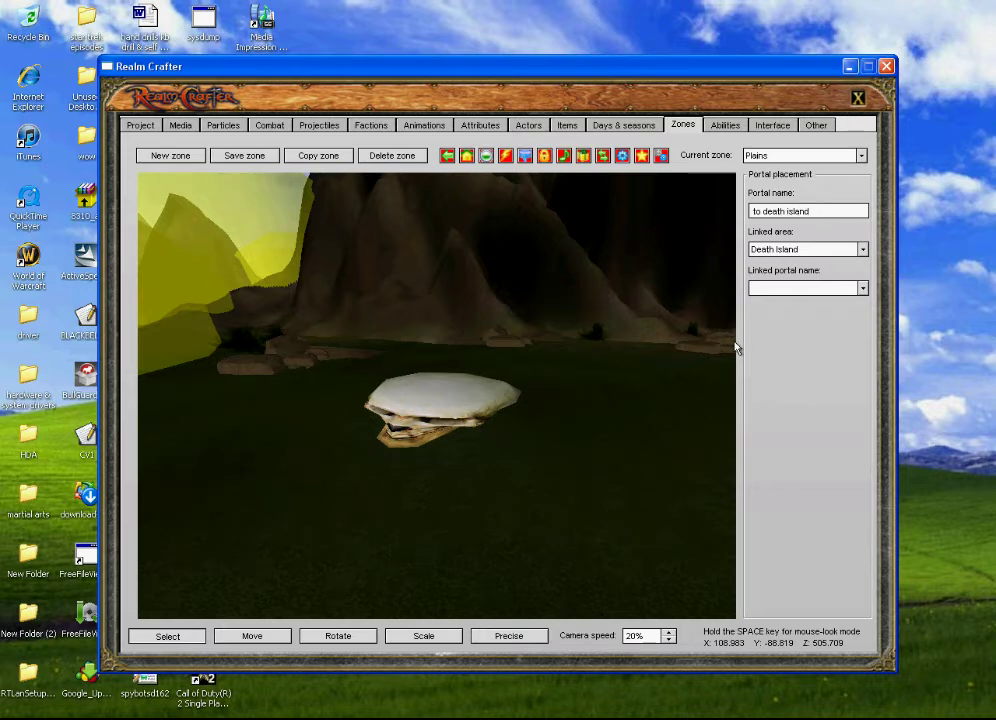
Check the linked portal choices and place the portal on the grass at the skull's edge.
{"action": "left_click", "coordinate": [863, 288]}
{"action": "left_click", "coordinate": [863, 288]}
{"action": "left_click", "coordinate": [504, 443]}
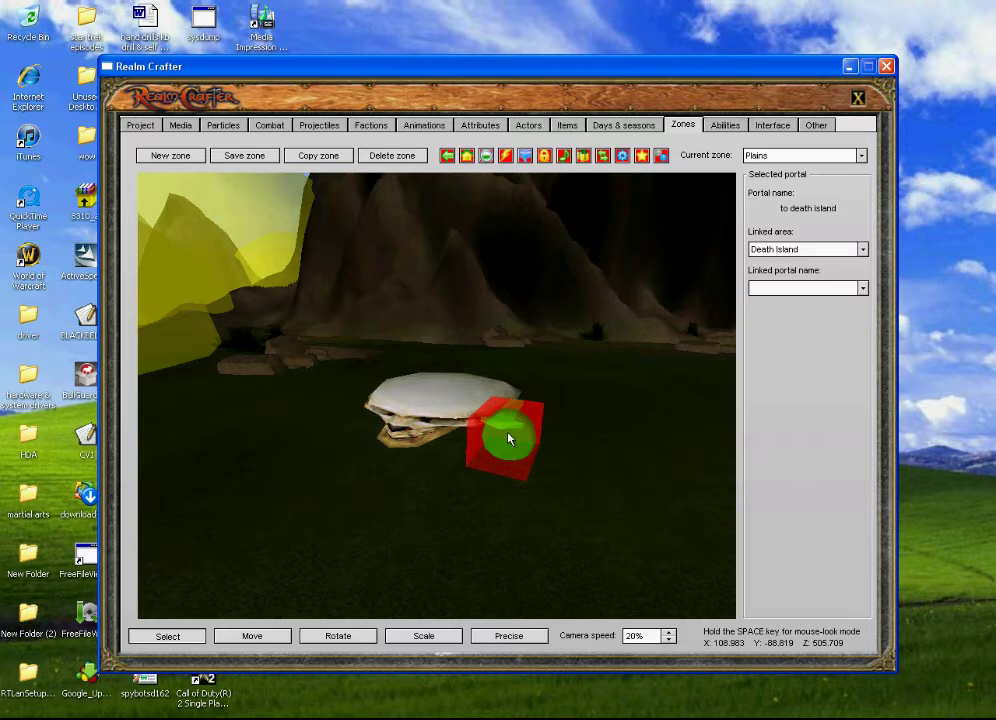
Scale the portal up until it encloses the skull, and check the linked portal choices again.
{"action": "left_click", "coordinate": [432, 640]}
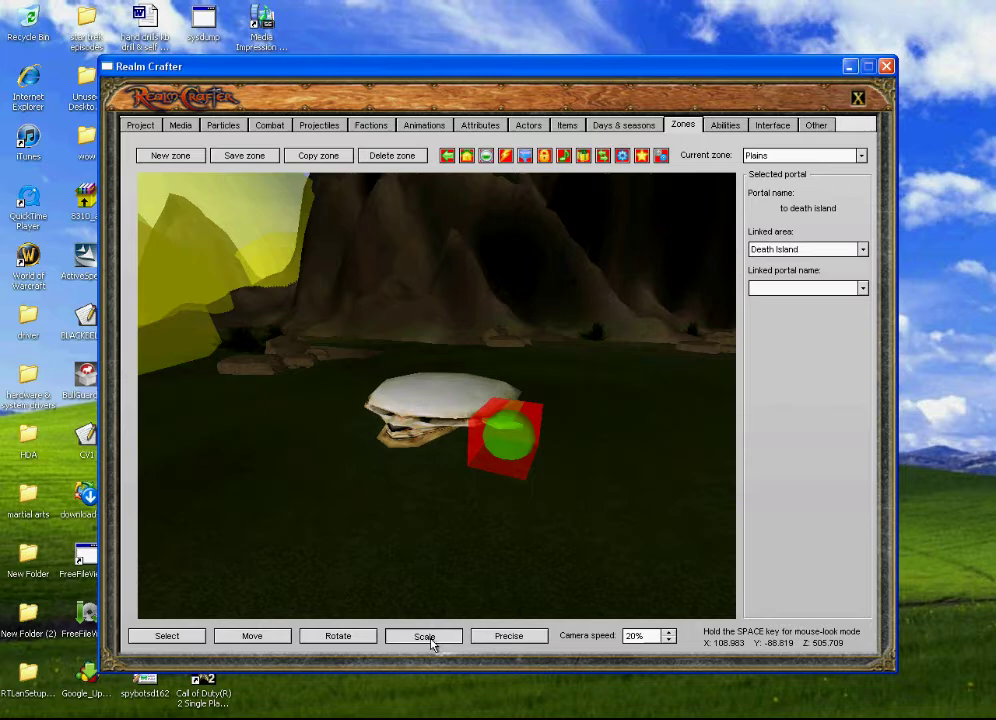
{"action": "key", "text": "plus"}
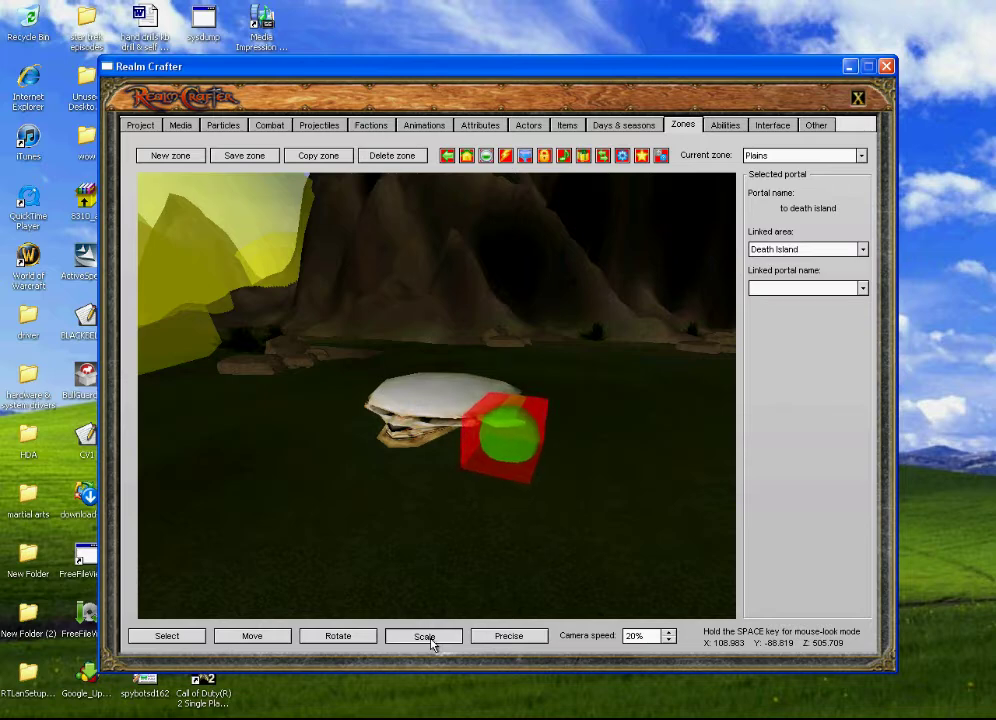
{"action": "key", "text": "plus"}
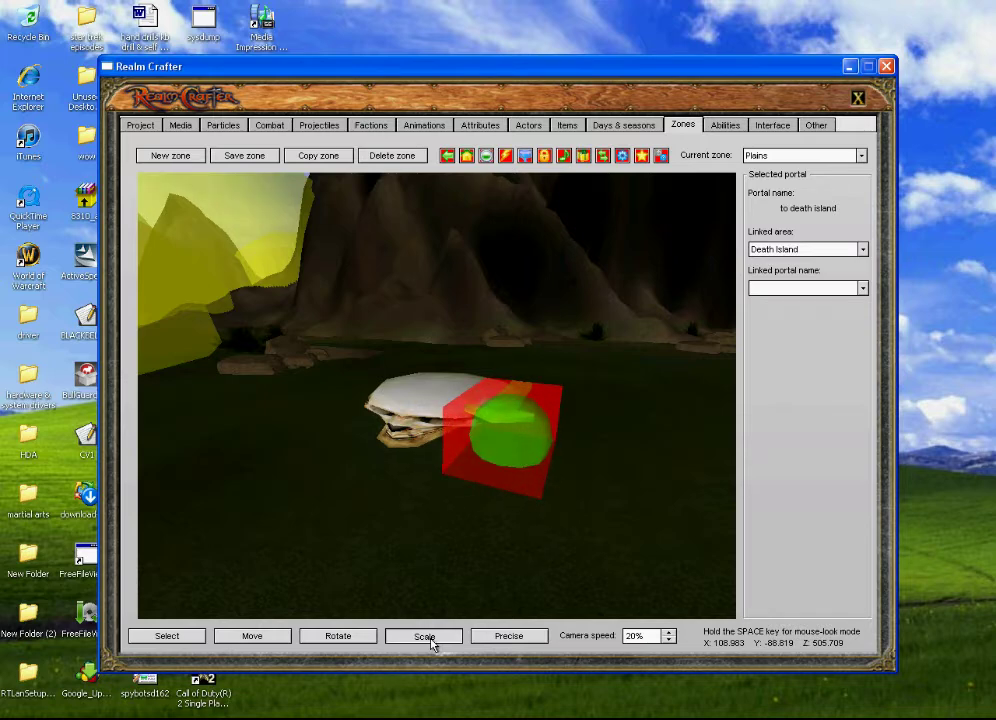
{"action": "scroll", "coordinate": [432, 642], "scroll_direction": "up", "scroll_amount": 4}
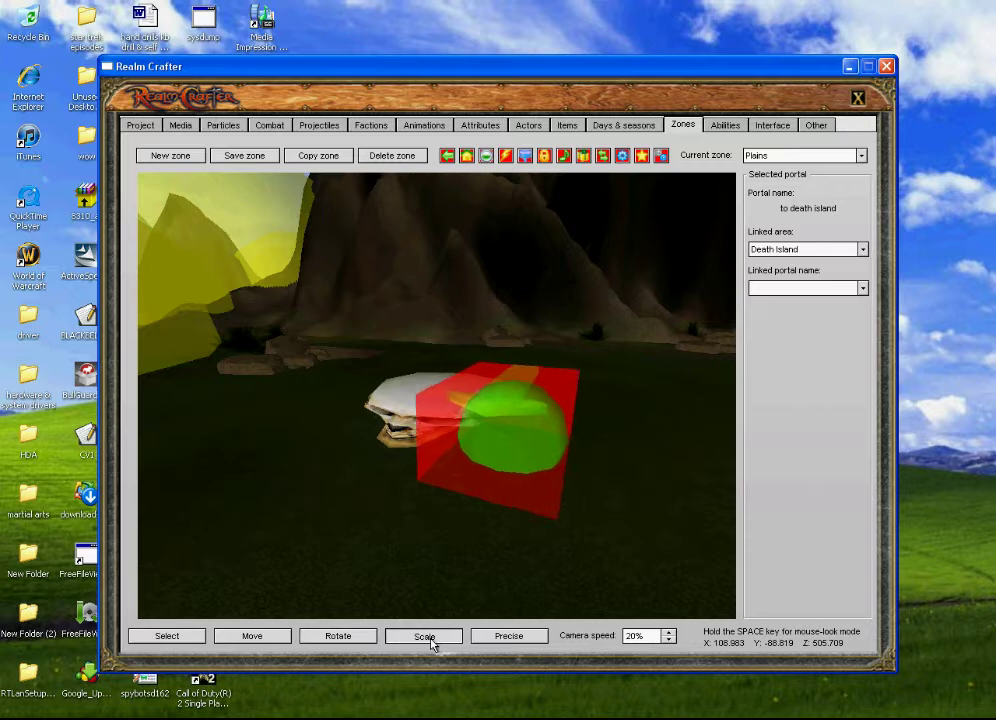
{"action": "key", "text": "plus"}
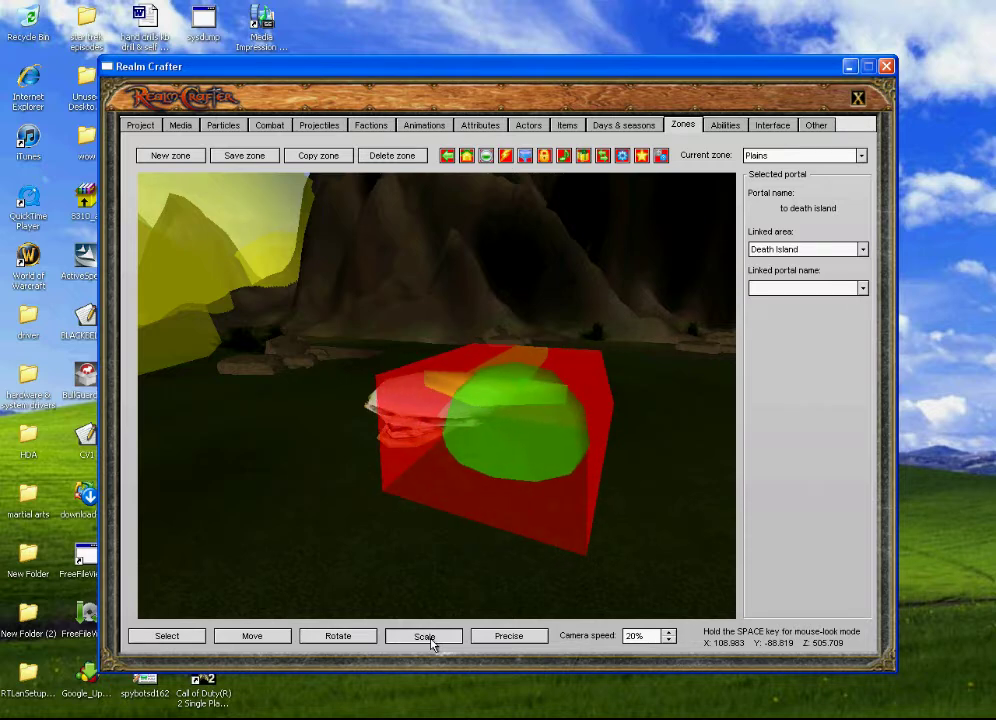
{"action": "scroll", "coordinate": [432, 642], "scroll_direction": "up", "scroll_amount": 2}
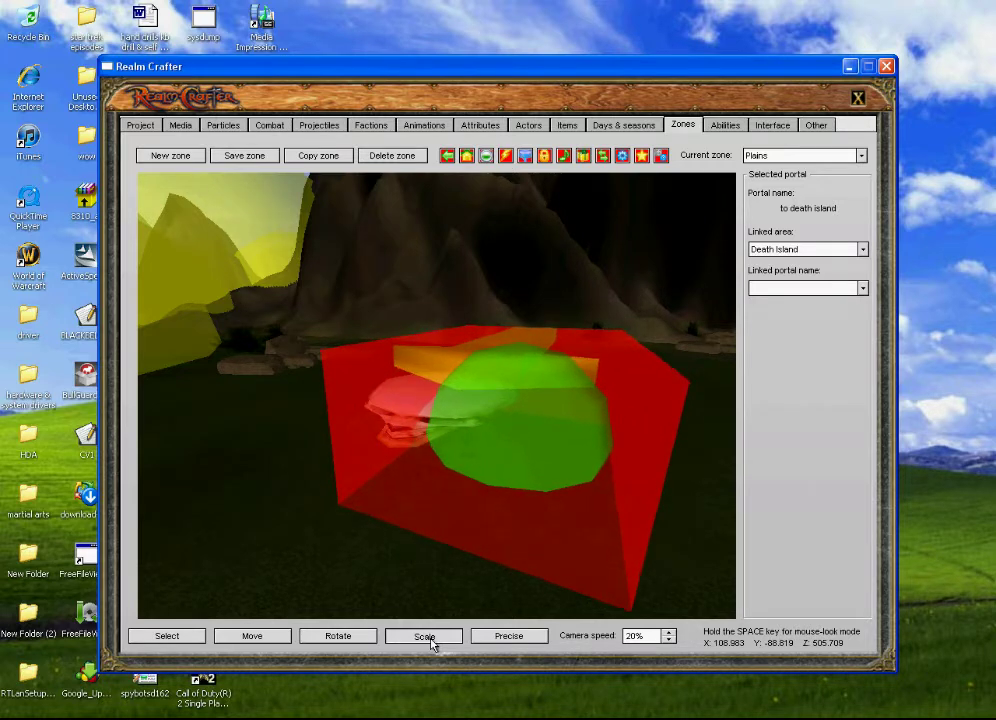
{"action": "key", "text": "space"}
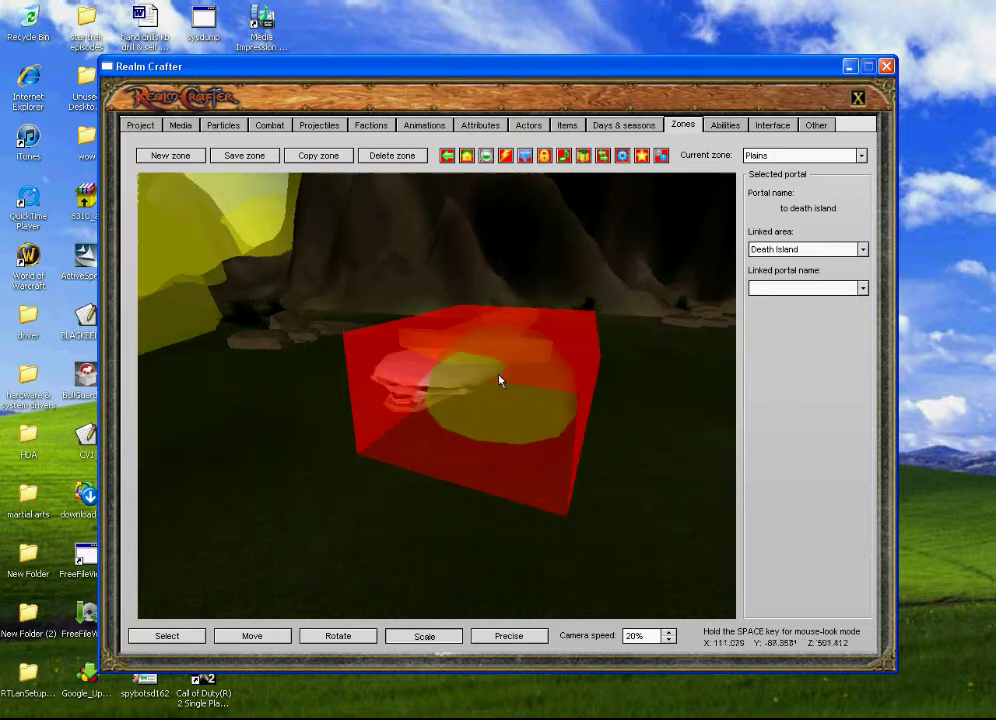
{"action": "key", "text": "space"}
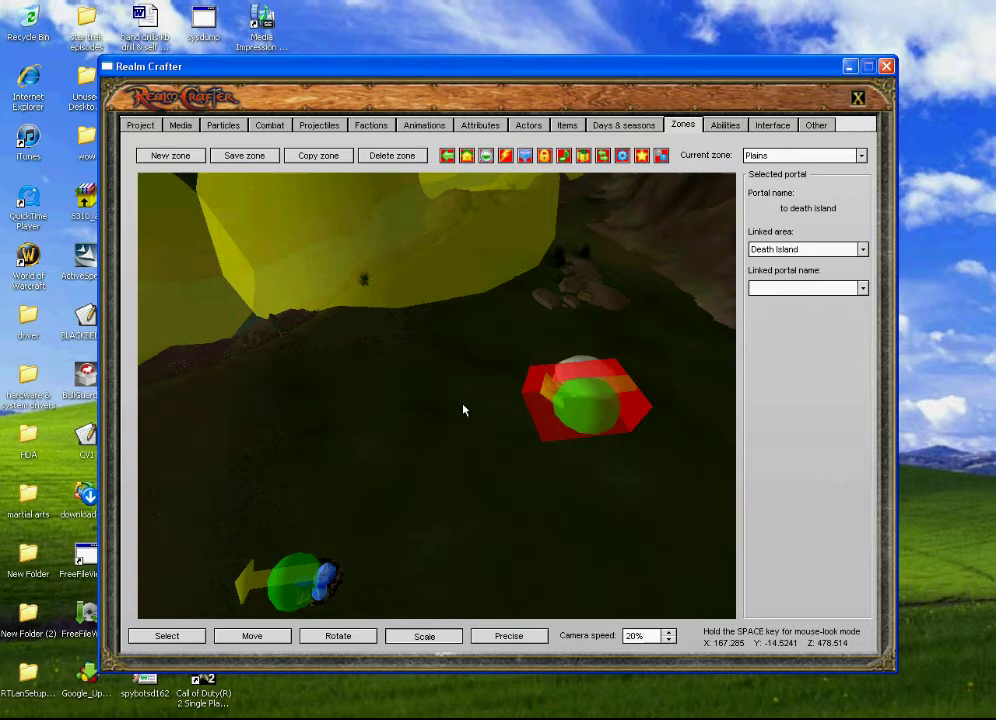
{"action": "left_click", "coordinate": [862, 288]}
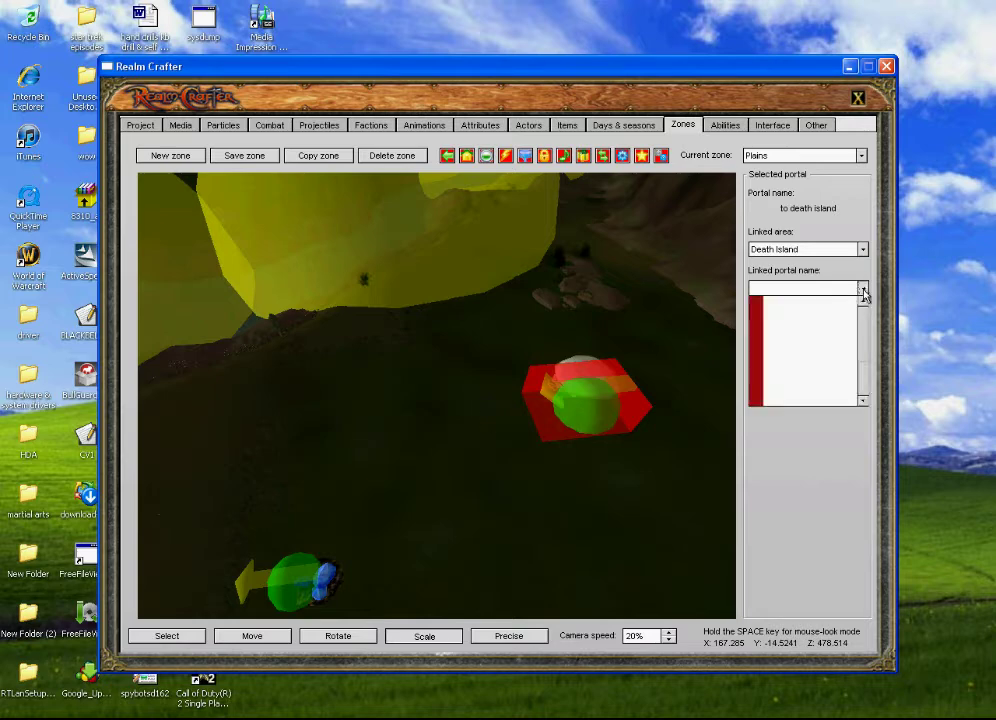
{"action": "left_click", "coordinate": [864, 291]}
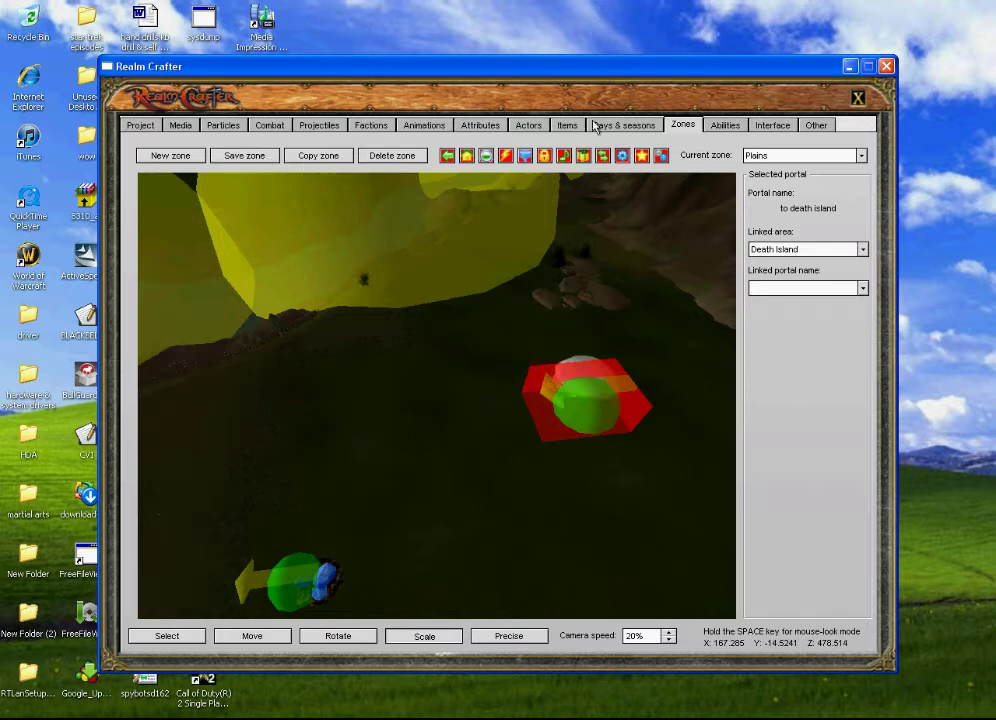
Switch the current zone to Death Island and find open ground near the log house on the Realm Crafter logo.
{"action": "left_click", "coordinate": [861, 156]}
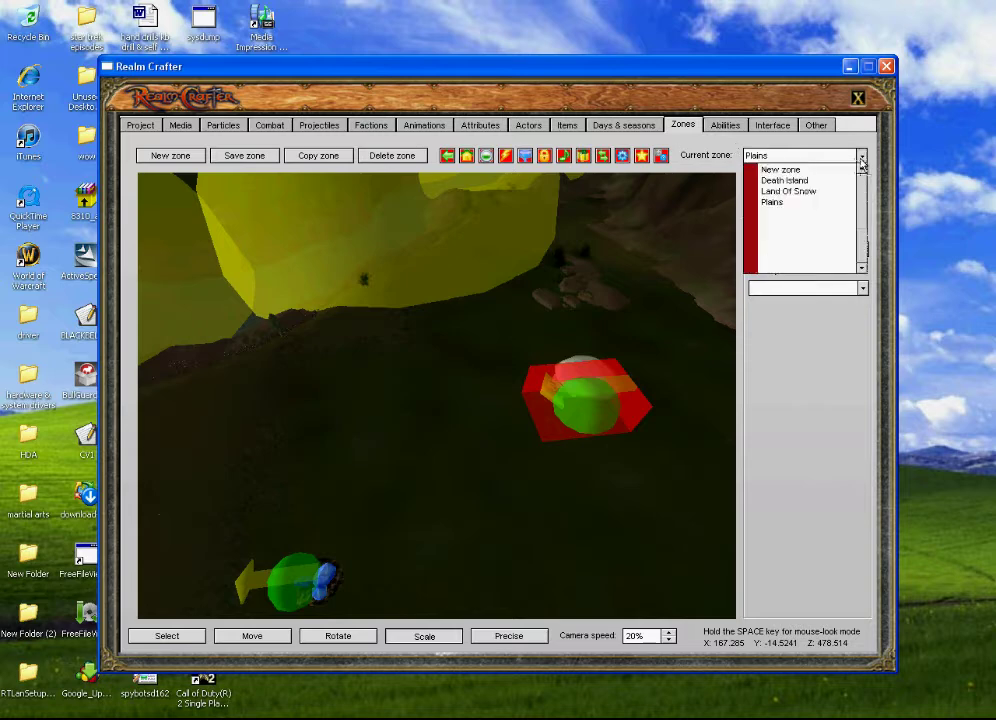
{"action": "left_click", "coordinate": [805, 180]}
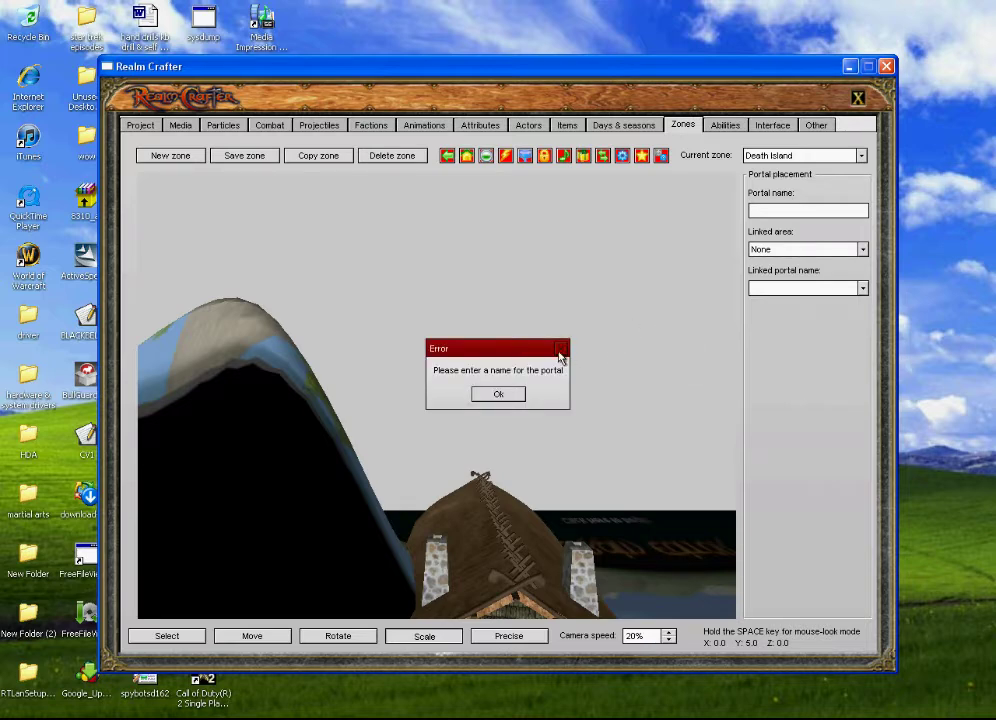
{"action": "key", "text": "Return"}
{"action": "key", "text": "space"}
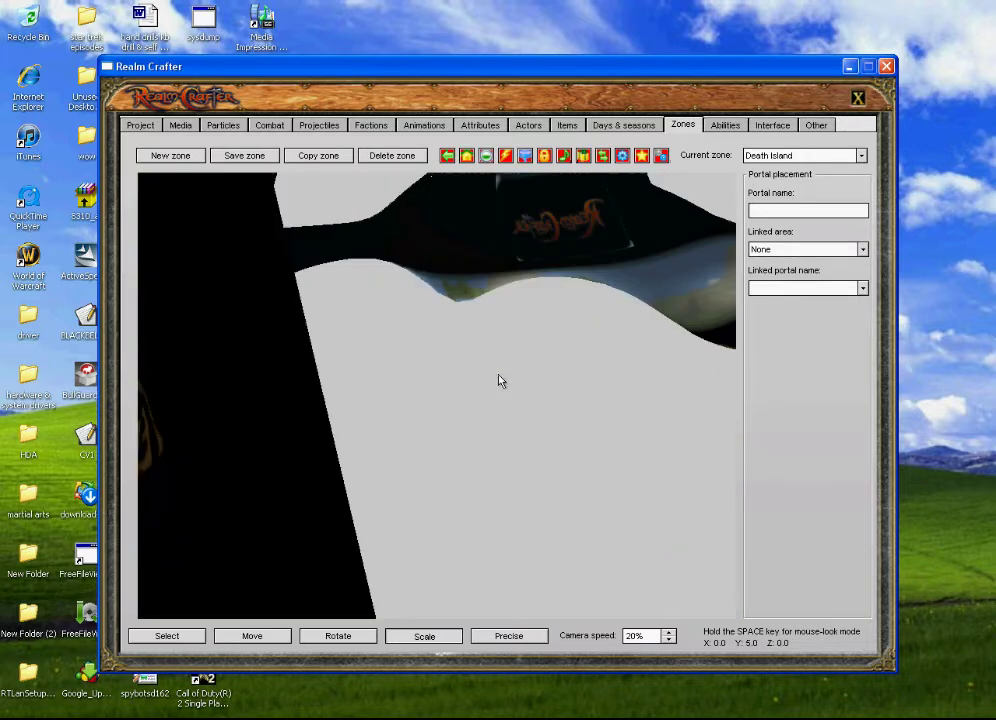
{"action": "key", "text": "Up"}
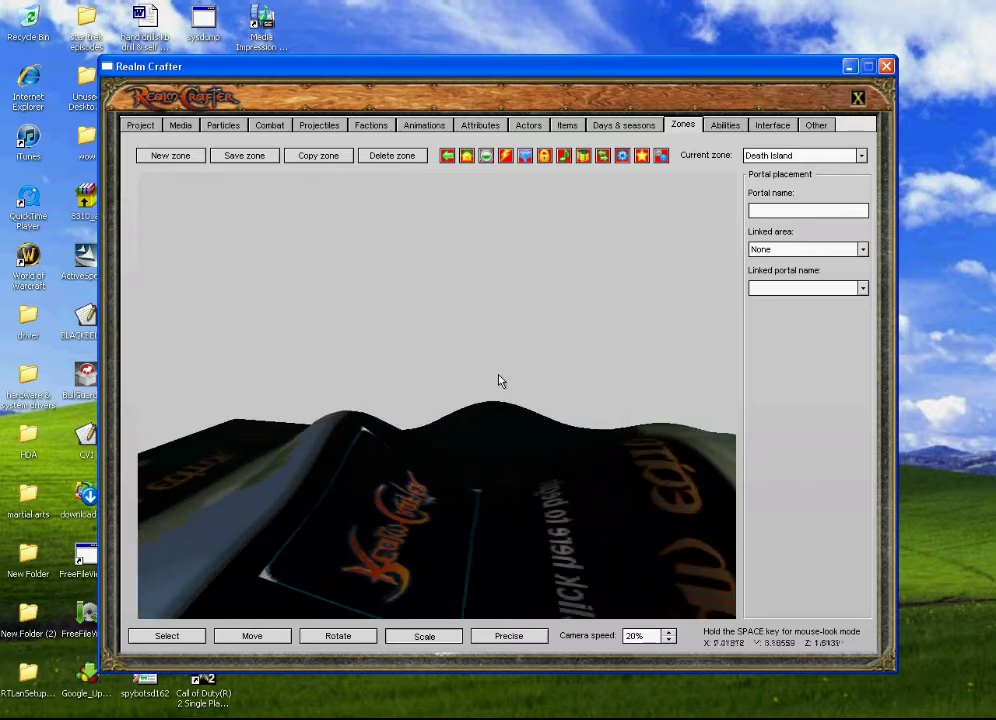
{"action": "key", "text": "space"}
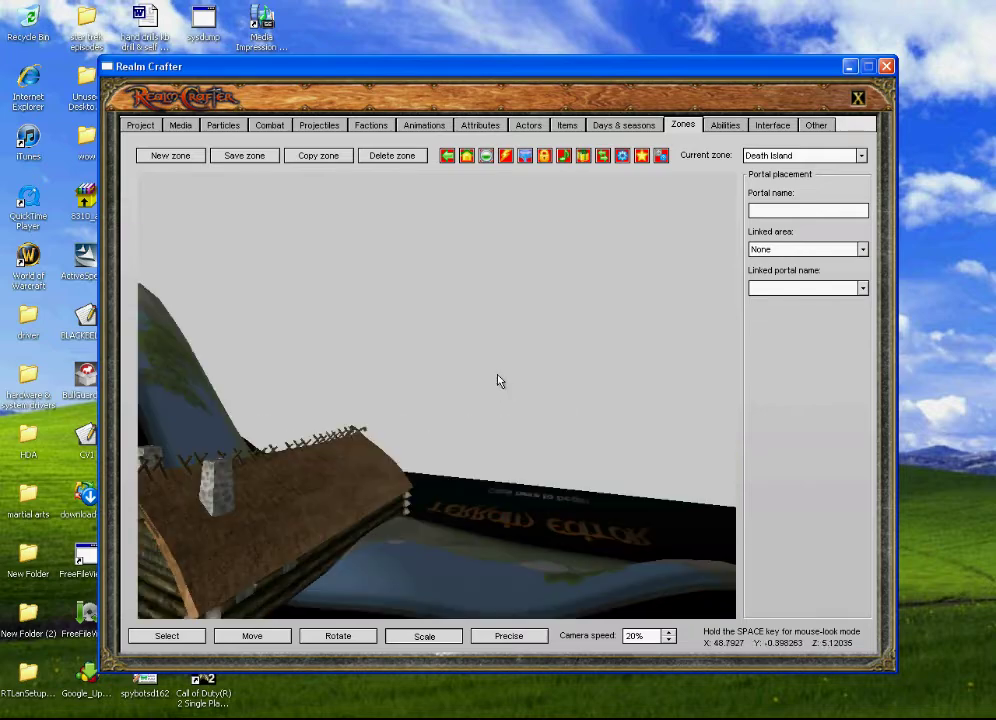
{"action": "key", "text": "space"}
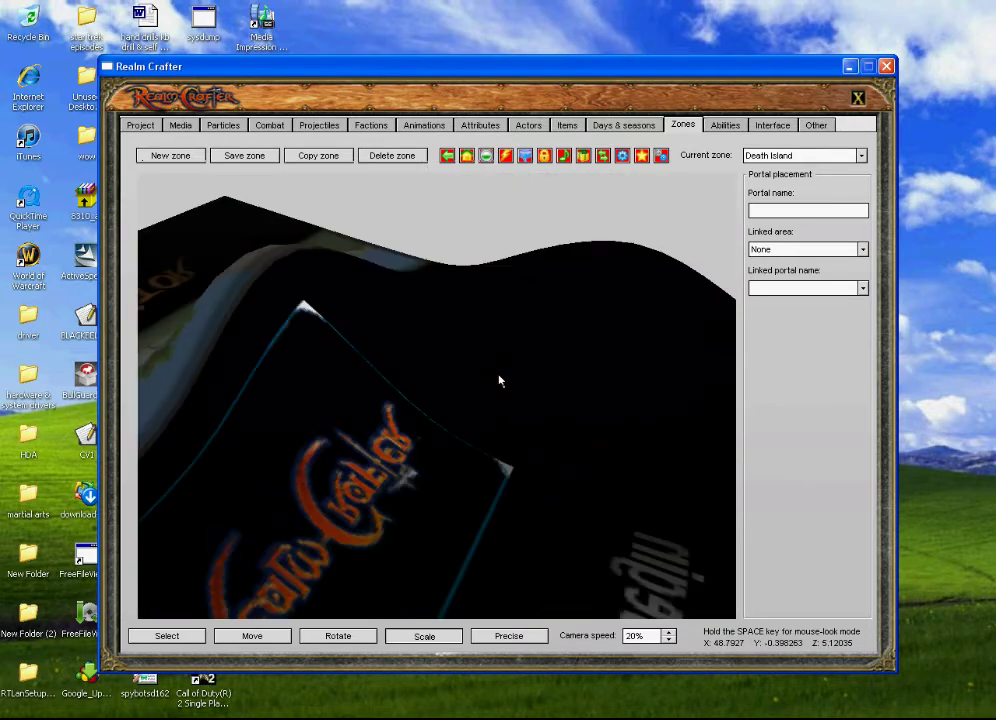
{"action": "key", "text": "space"}
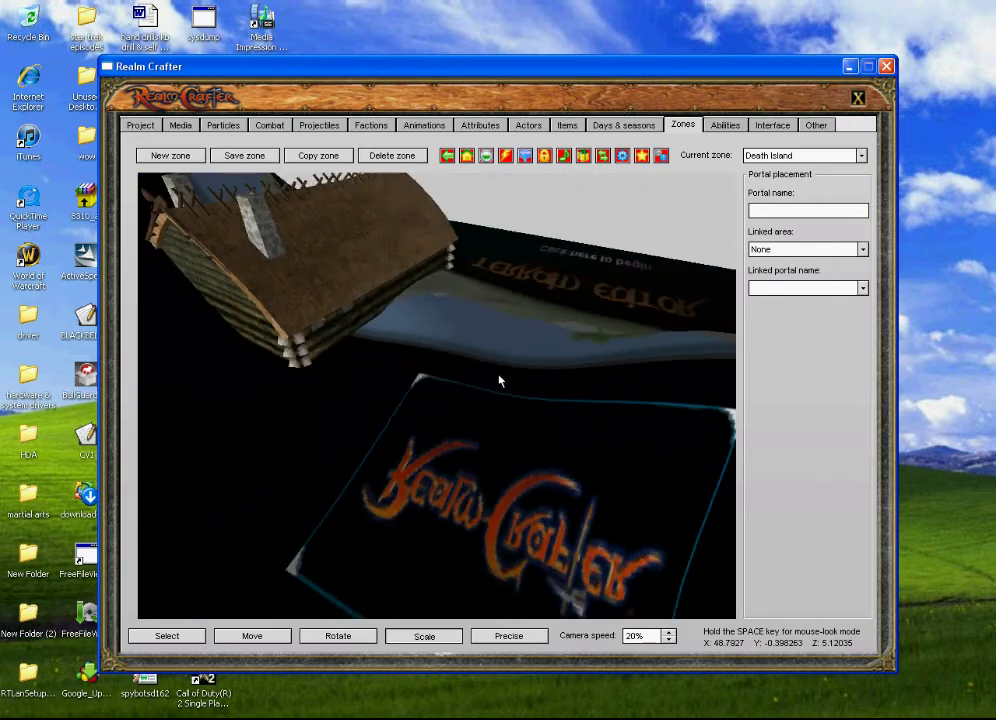
{"action": "key", "text": "space"}
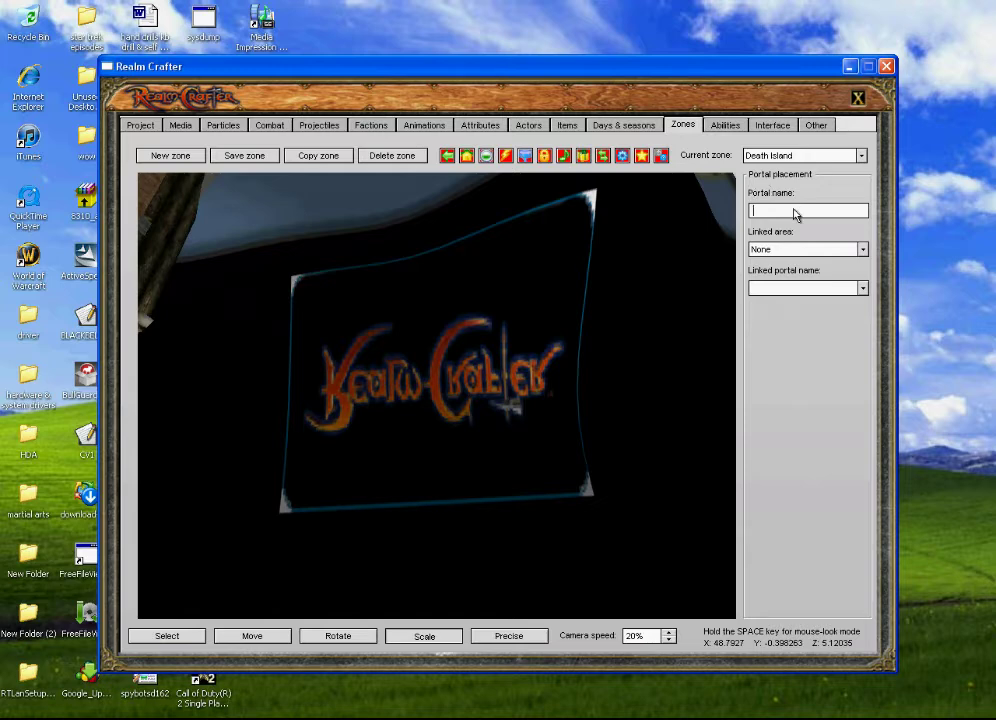
Switch to scenery placement and open the Props 2 folder to choose a different mesh.
{"action": "left_click", "coordinate": [468, 158]}
{"action": "left_click", "coordinate": [805, 259]}
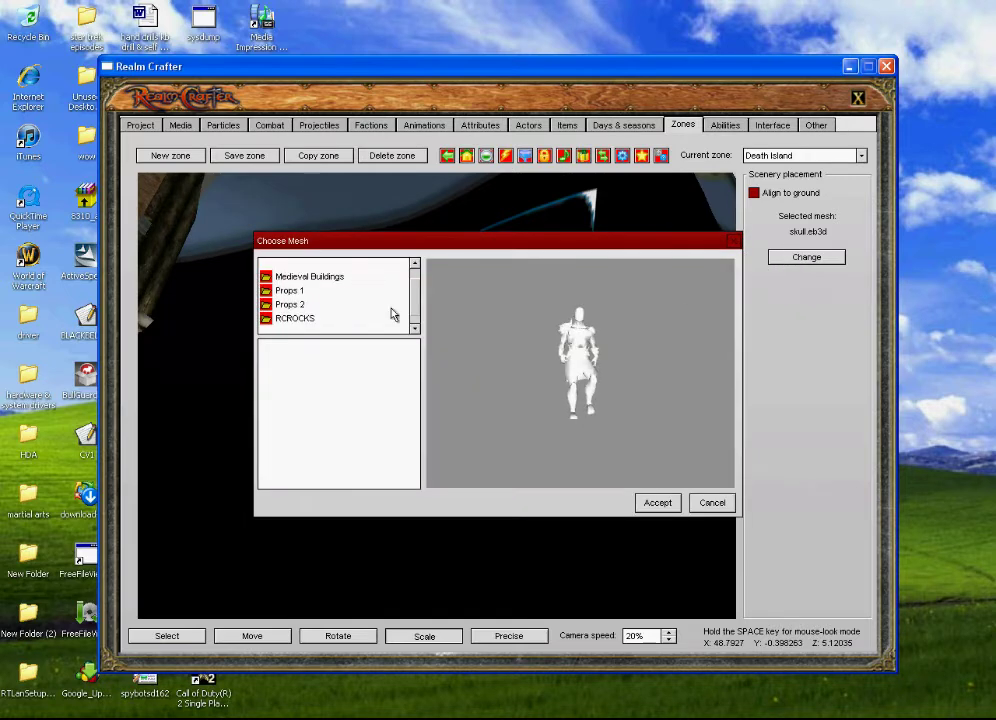
{"action": "left_click", "coordinate": [290, 304]}
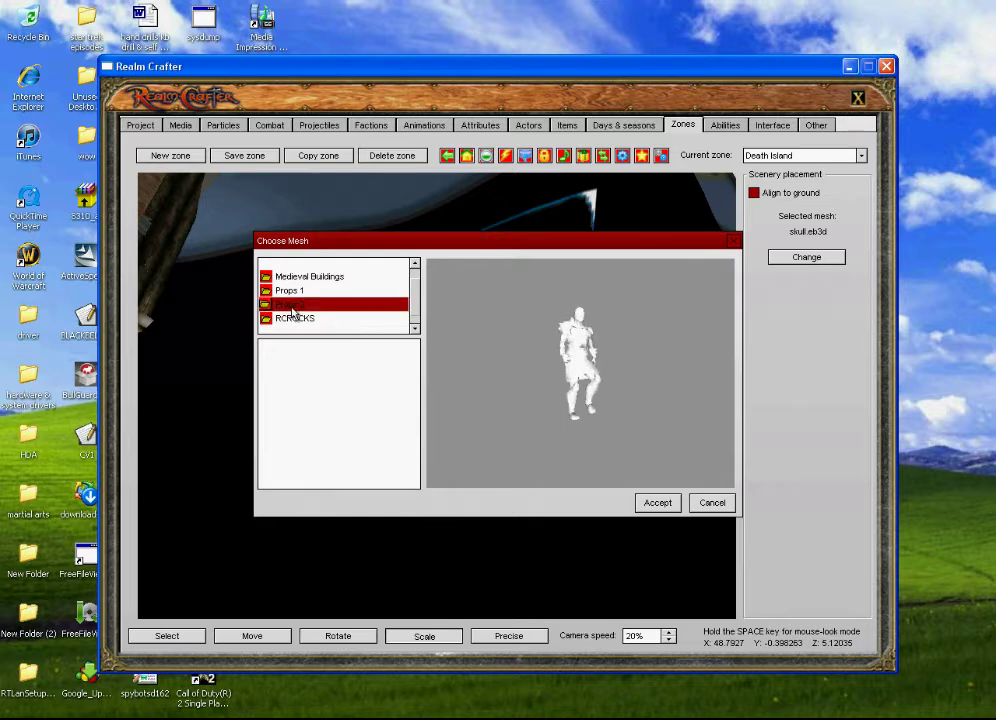
{"action": "double_click", "coordinate": [293, 312]}
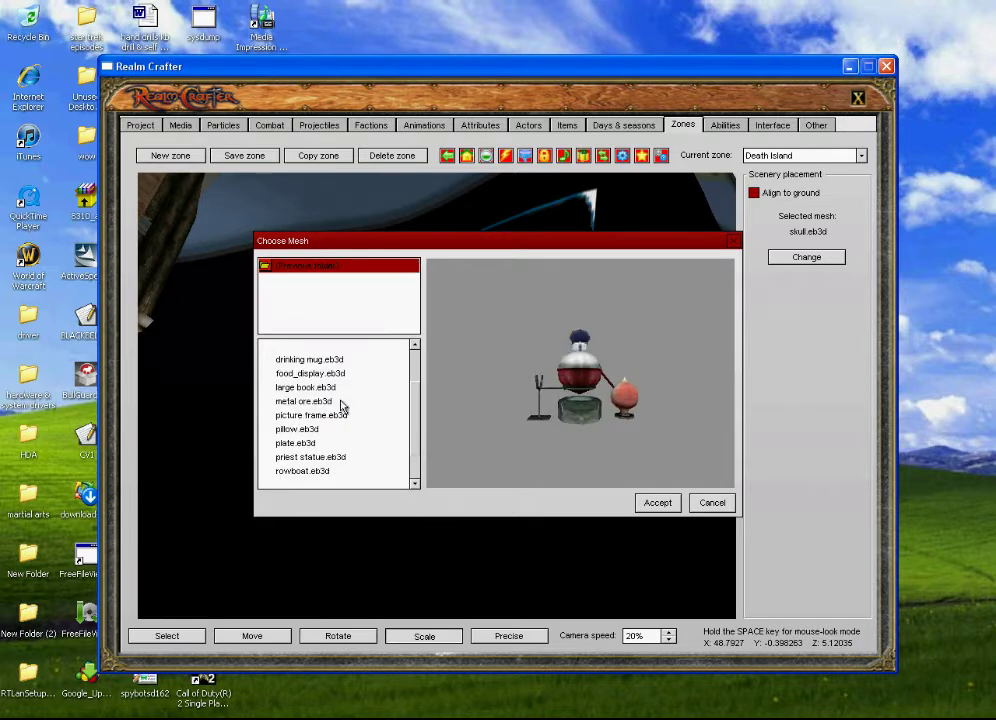
Preview the Props 2 meshes from metal ore.eb3d to rowboat.eb3d.
{"action": "left_click", "coordinate": [303, 401]}
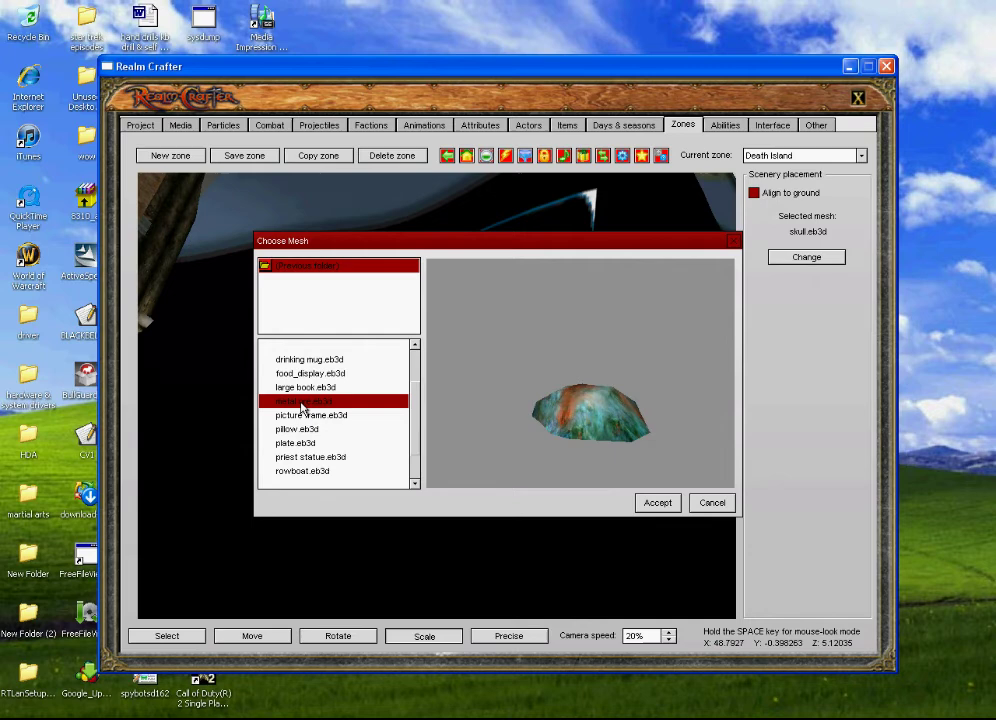
{"action": "left_click", "coordinate": [305, 415]}
{"action": "left_click", "coordinate": [303, 429]}
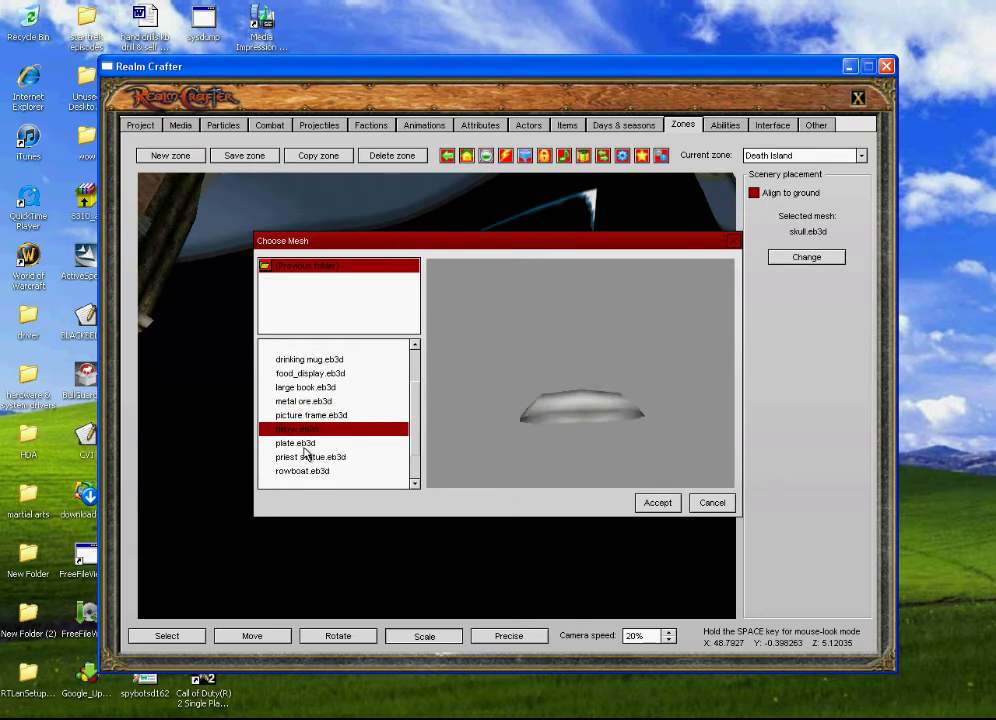
{"action": "left_click", "coordinate": [303, 443]}
{"action": "left_click", "coordinate": [305, 457]}
{"action": "left_click", "coordinate": [301, 472]}
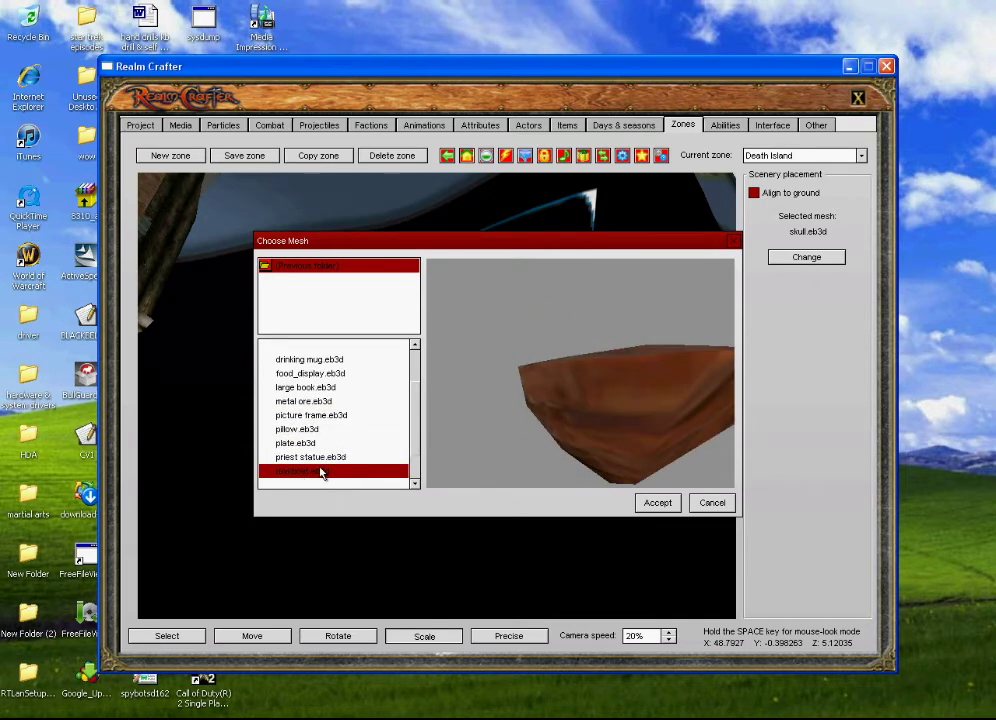
{"action": "left_click", "coordinate": [319, 459]}
{"action": "left_click", "coordinate": [332, 476]}
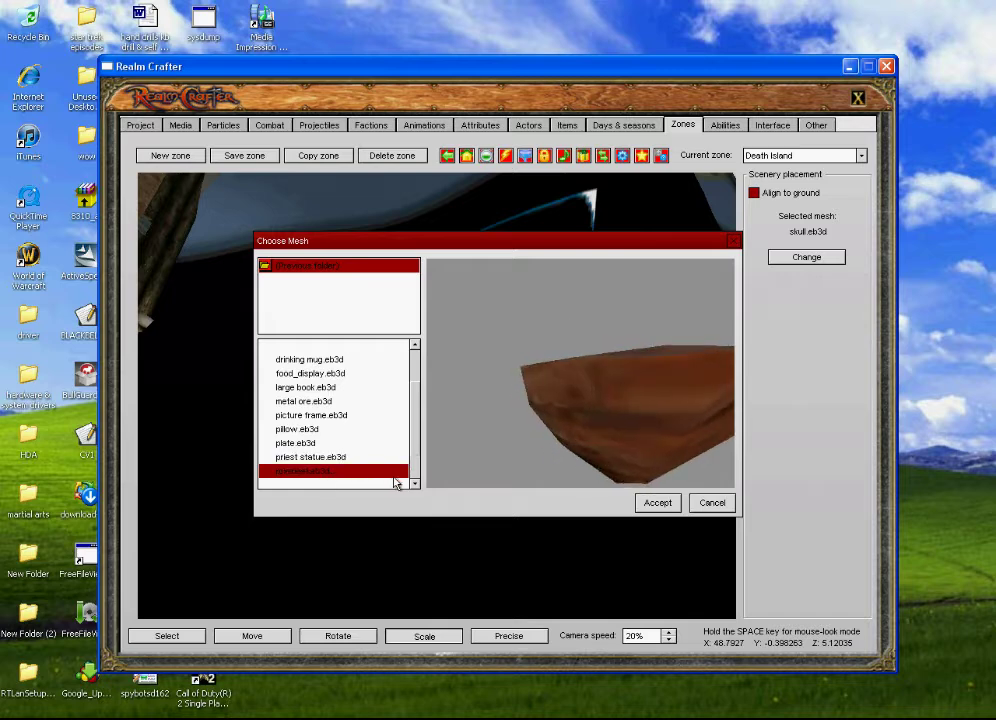
Choose skull pile large.eb3d as the scenery mesh and place it on the Realm Crafter logo on the ground.
{"action": "scroll", "coordinate": [418, 450], "scroll_direction": "down", "scroll_amount": 3}
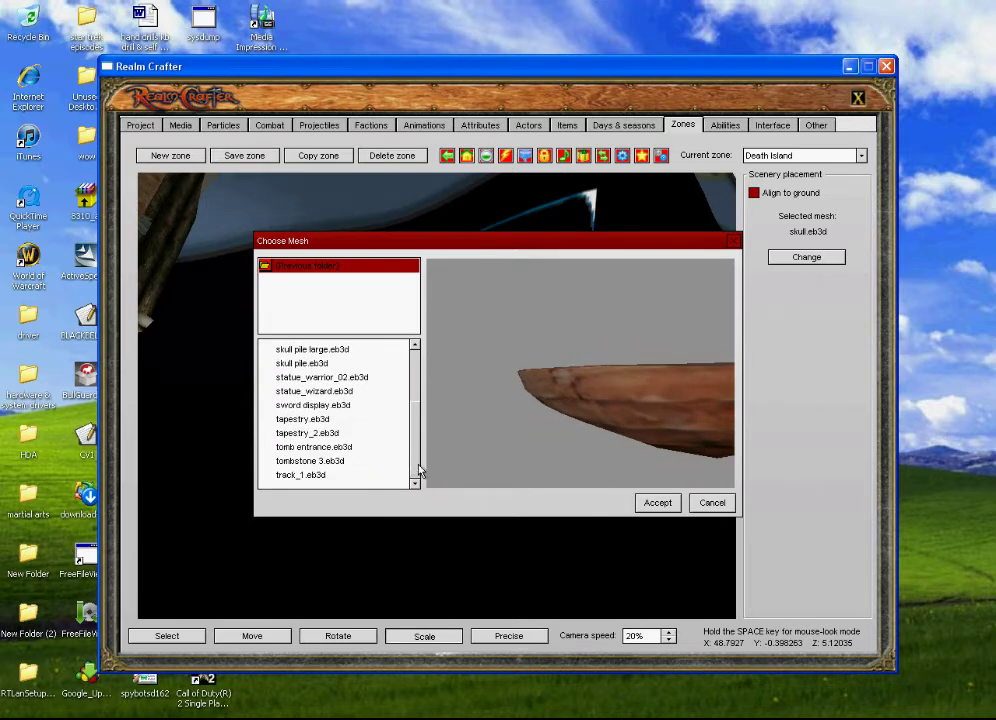
{"action": "left_click", "coordinate": [311, 354]}
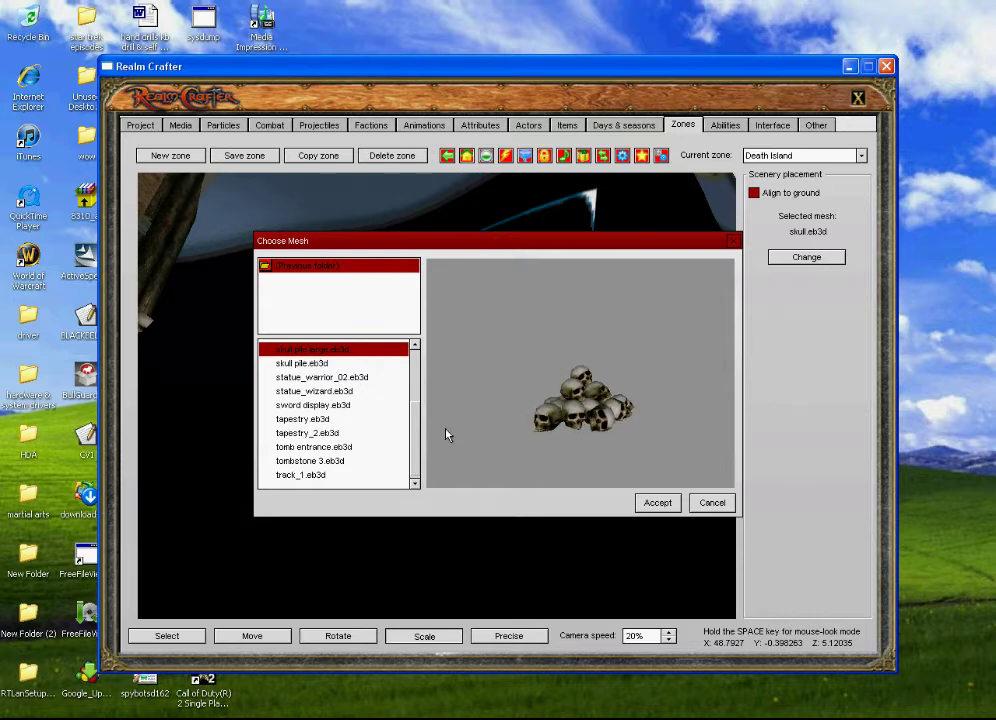
{"action": "left_click", "coordinate": [658, 505]}
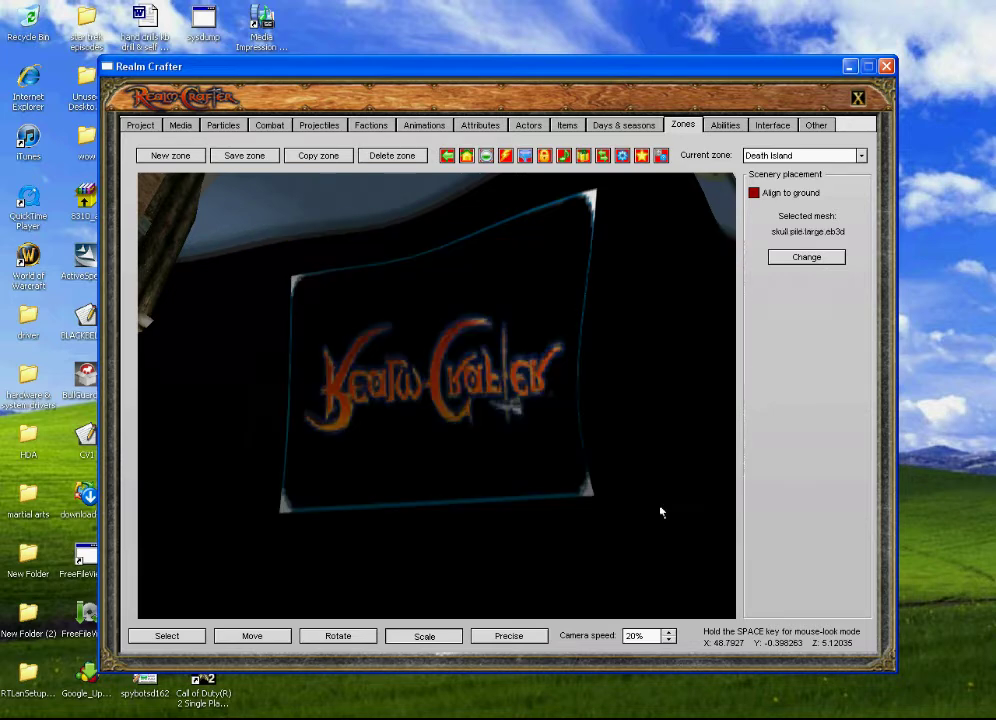
{"action": "left_click", "coordinate": [422, 372]}
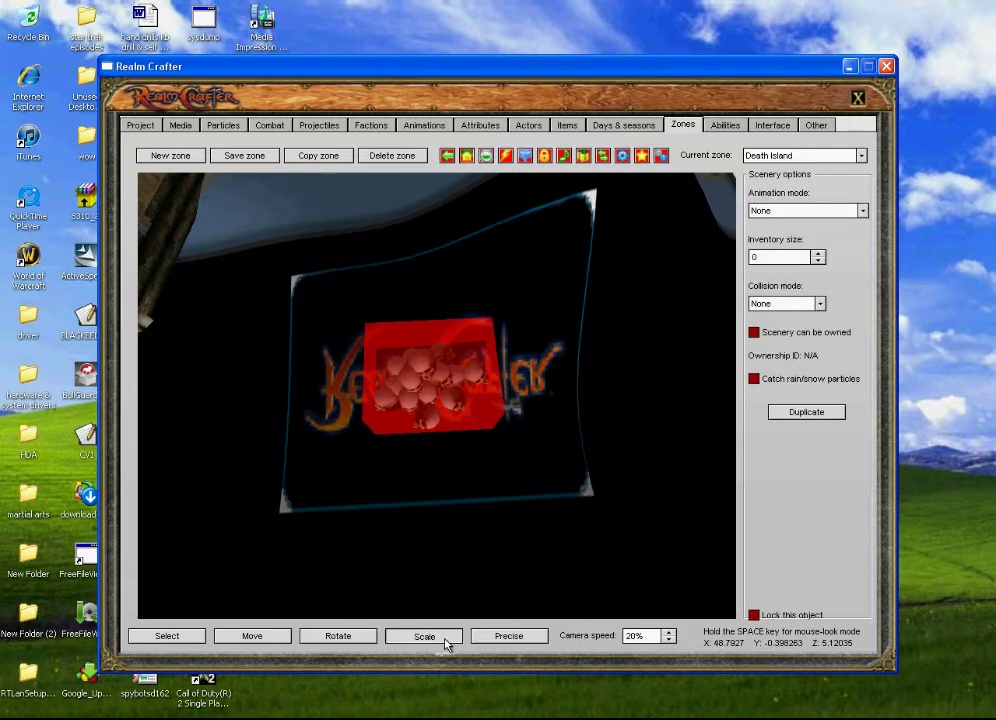
Scale up the skull pile until it nearly fills the outlined logo square, and deselect it.
{"action": "key", "text": "Right"}
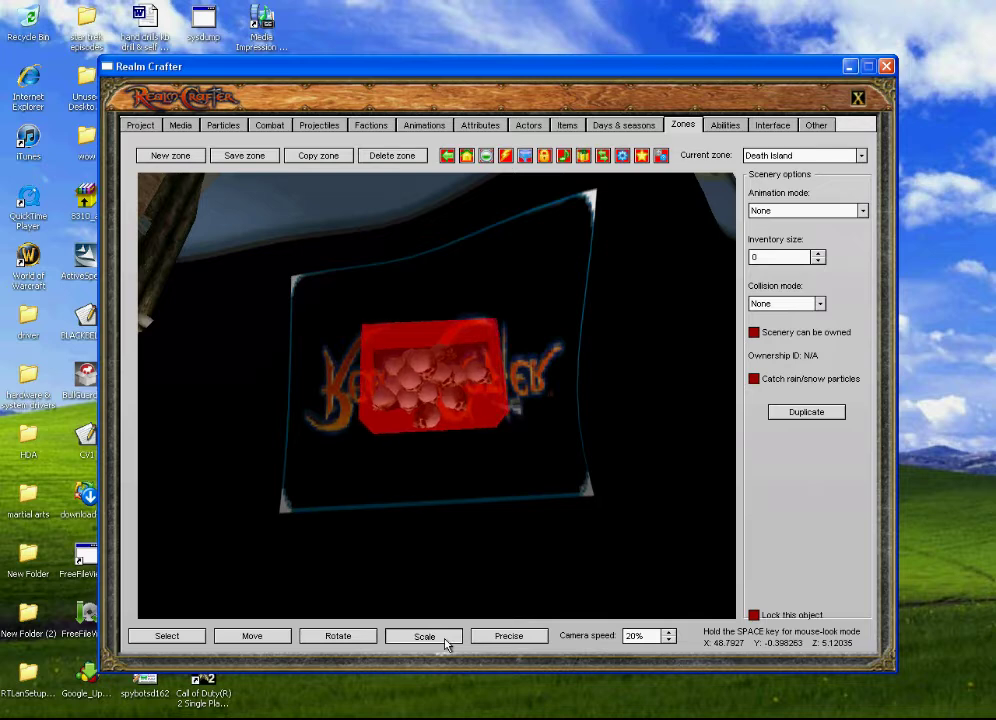
{"action": "left_click_drag", "start_coordinate": [445, 643], "coordinate": [445, 643]}
{"action": "key", "text": "Right"}
{"action": "key", "text": "Down"}
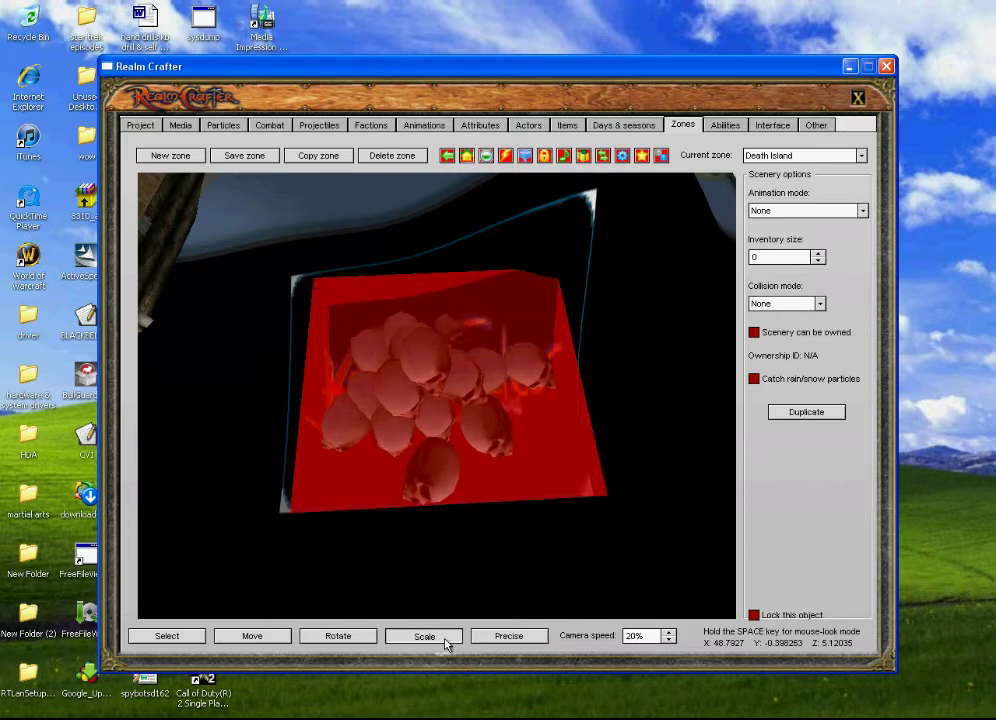
{"action": "left_click_drag", "start_coordinate": [658, 511], "coordinate": [660, 510]}
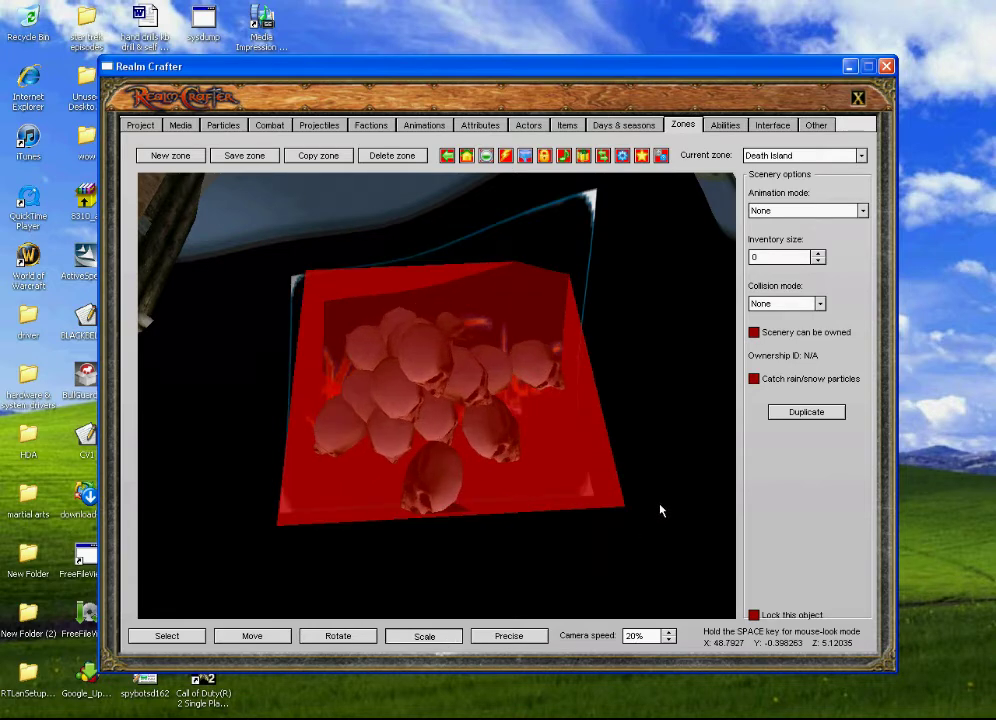
{"action": "right_click", "coordinate": [560, 462]}
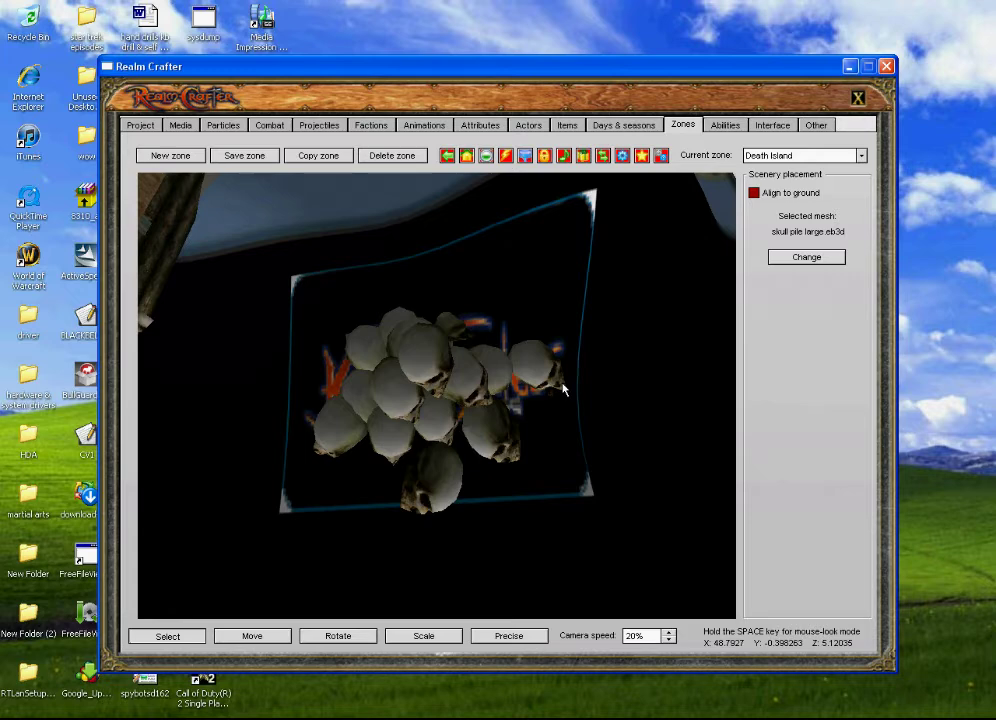
Place a portal named "to plains" beside the skull pile, linked to the Start portal in the Plains area.
{"action": "left_click", "coordinate": [623, 156]}
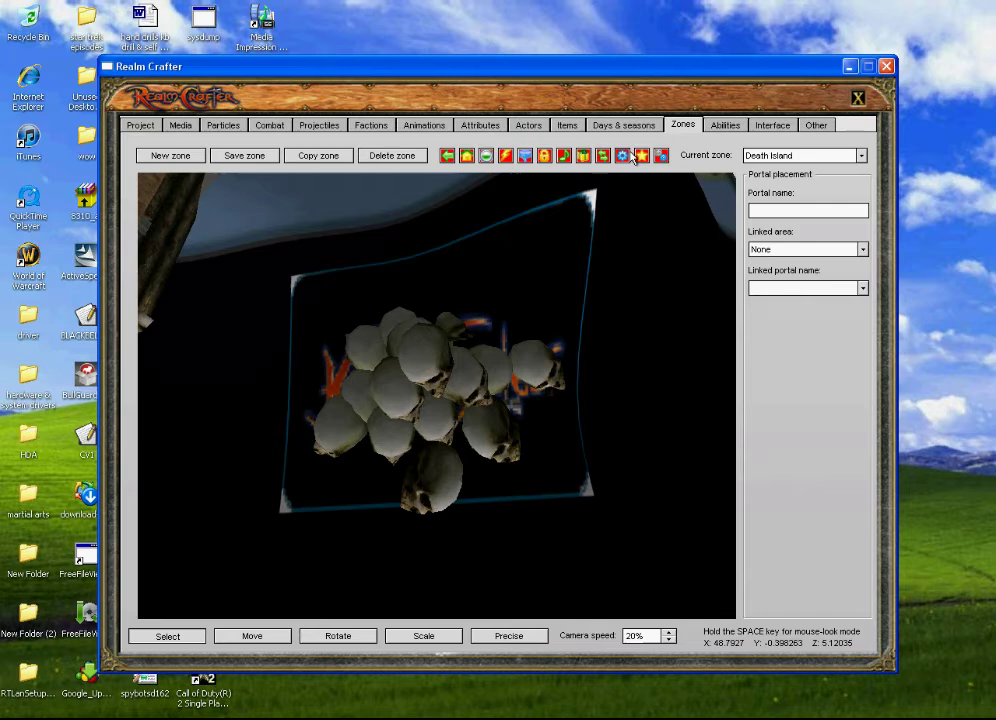
{"action": "left_click", "coordinate": [786, 212]}
{"action": "type", "text": "to plains"}
{"action": "left_click", "coordinate": [864, 250]}
{"action": "left_click", "coordinate": [794, 296]}
{"action": "left_click", "coordinate": [862, 288]}
{"action": "left_click", "coordinate": [779, 292]}
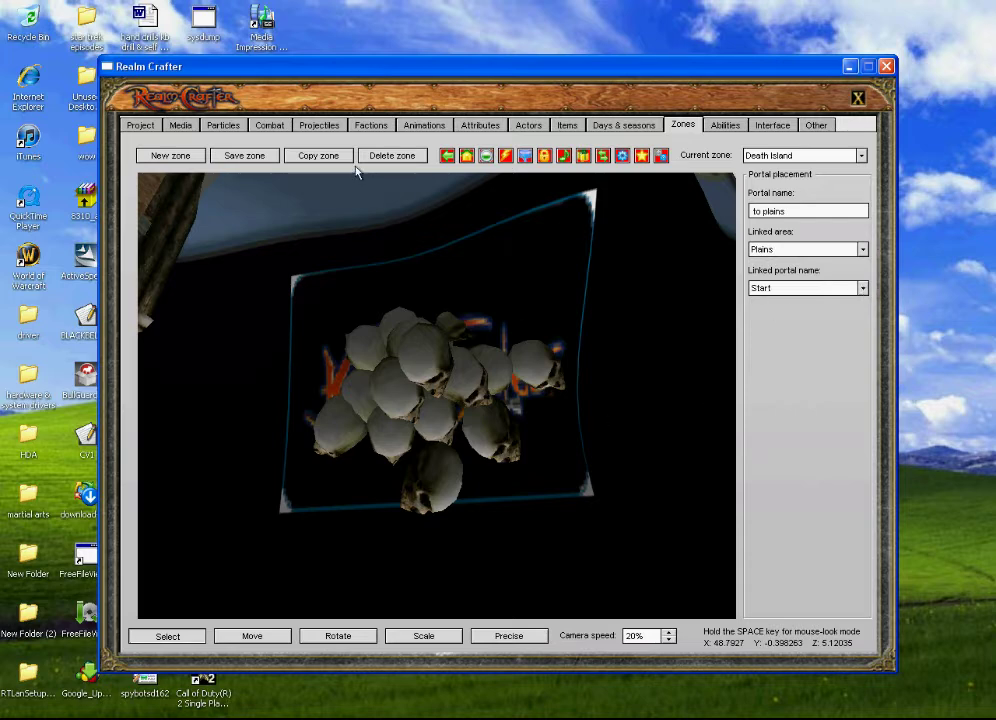
{"action": "left_click", "coordinate": [482, 315]}
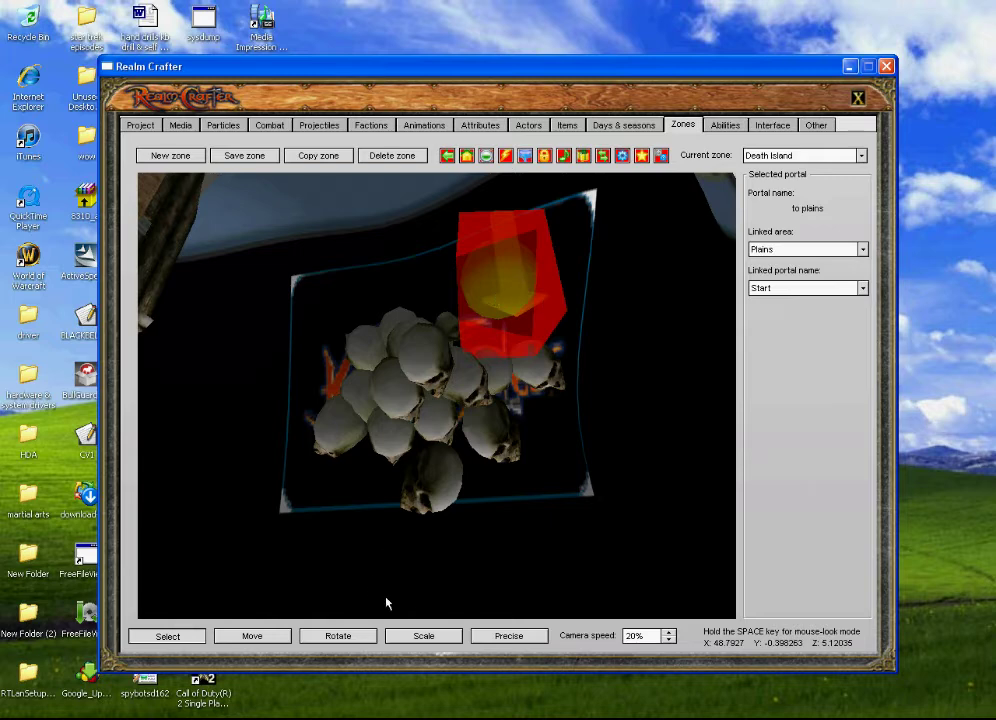
Enlarge the "to plains" portal to about the width of the skull pile.
{"action": "left_click", "coordinate": [427, 636]}
{"action": "key", "text": "minus"}
{"action": "key", "text": "plus"}
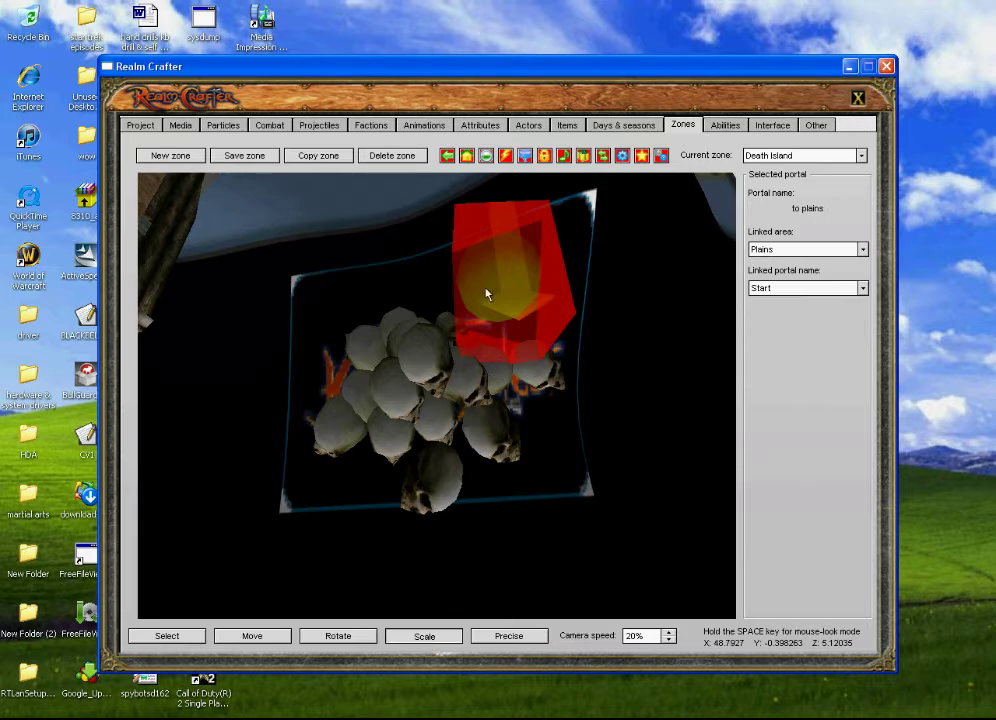
{"action": "key", "text": "plus"}
{"action": "scroll", "coordinate": [489, 293], "scroll_direction": "up", "scroll_amount": 4}
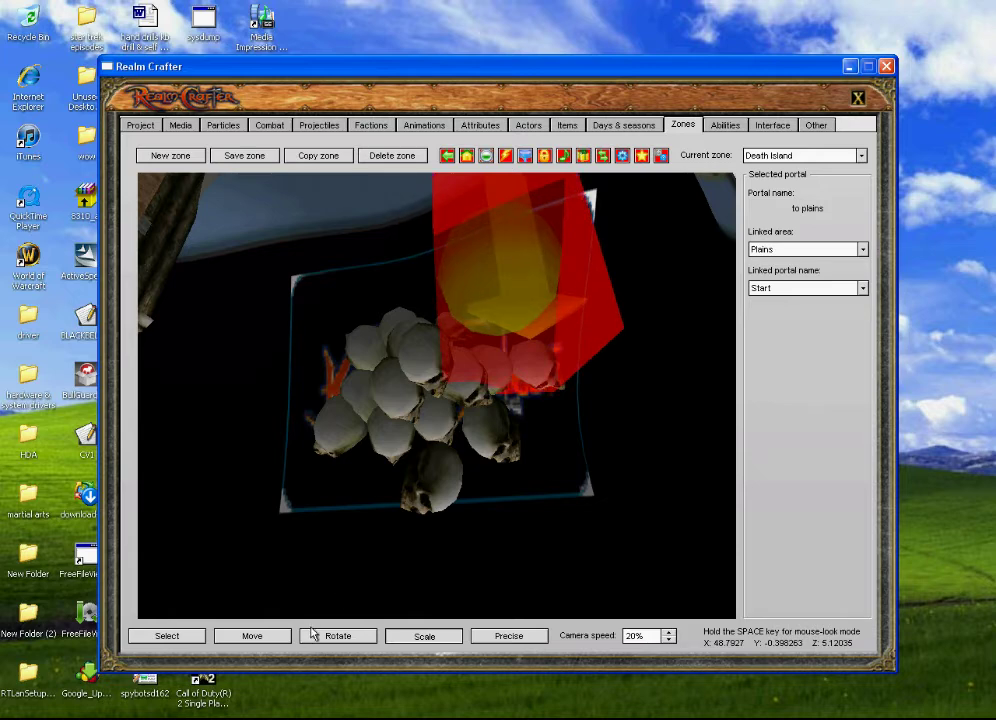
Move the "to plains" portal onto the middle of the skull pile and return to selection mode.
{"action": "left_click", "coordinate": [277, 638]}
{"action": "left_click_drag", "start_coordinate": [502, 316], "coordinate": [440, 375]}
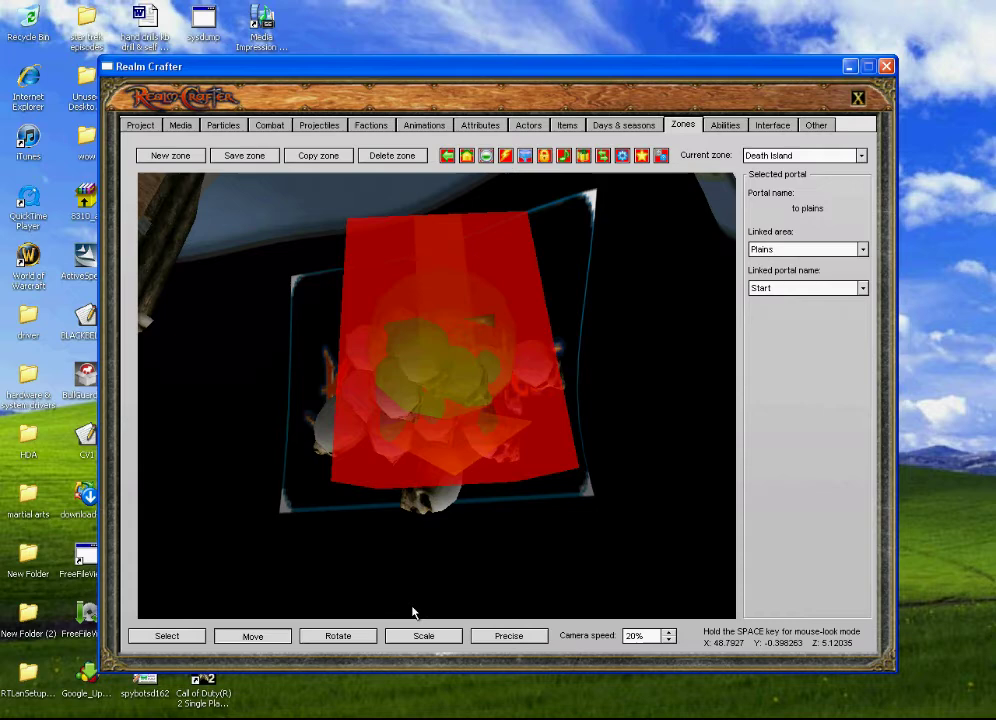
{"action": "left_click_drag", "start_coordinate": [423, 605], "coordinate": [436, 400]}
{"action": "left_click", "coordinate": [192, 637]}
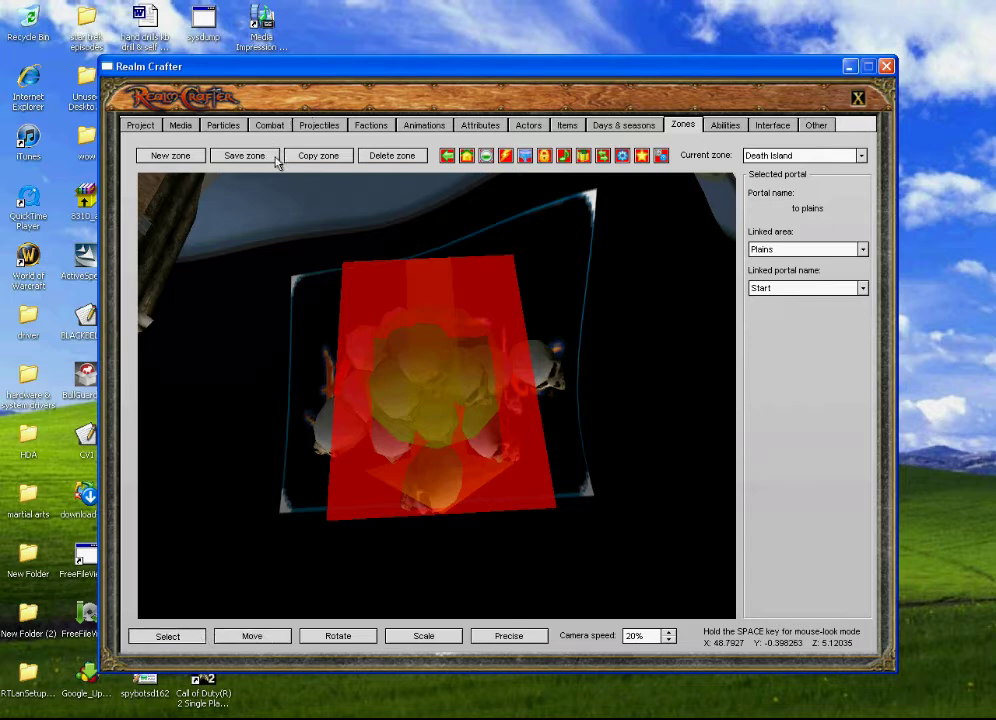
Switch the current zone to Plains and travel past the village to the portal beside the skull.
{"action": "left_click", "coordinate": [845, 155]}
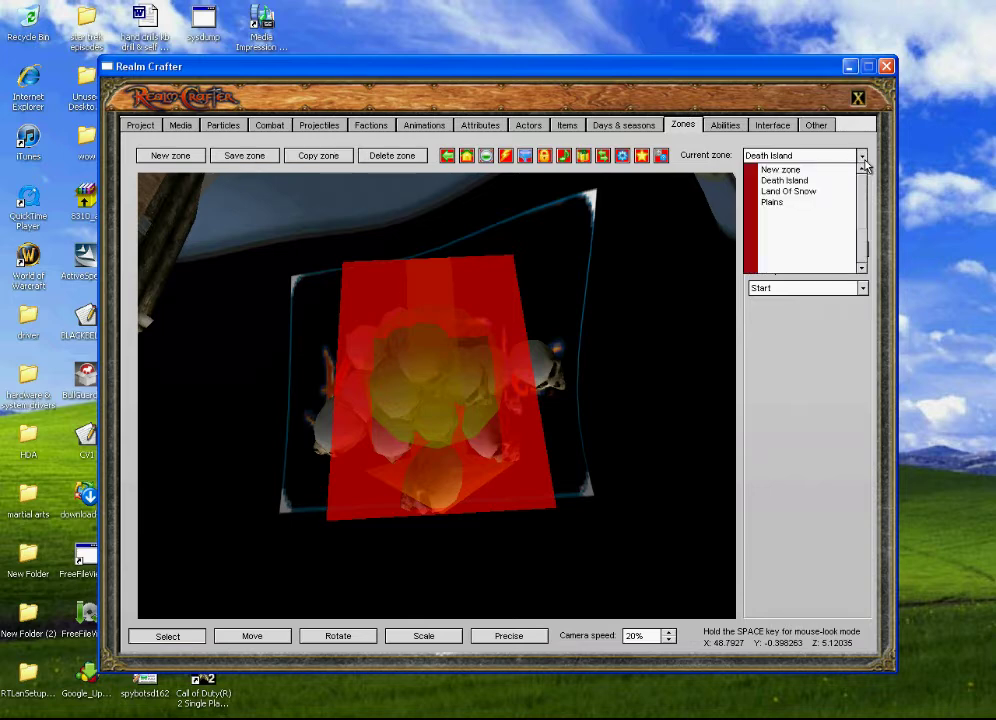
{"action": "left_click", "coordinate": [813, 202]}
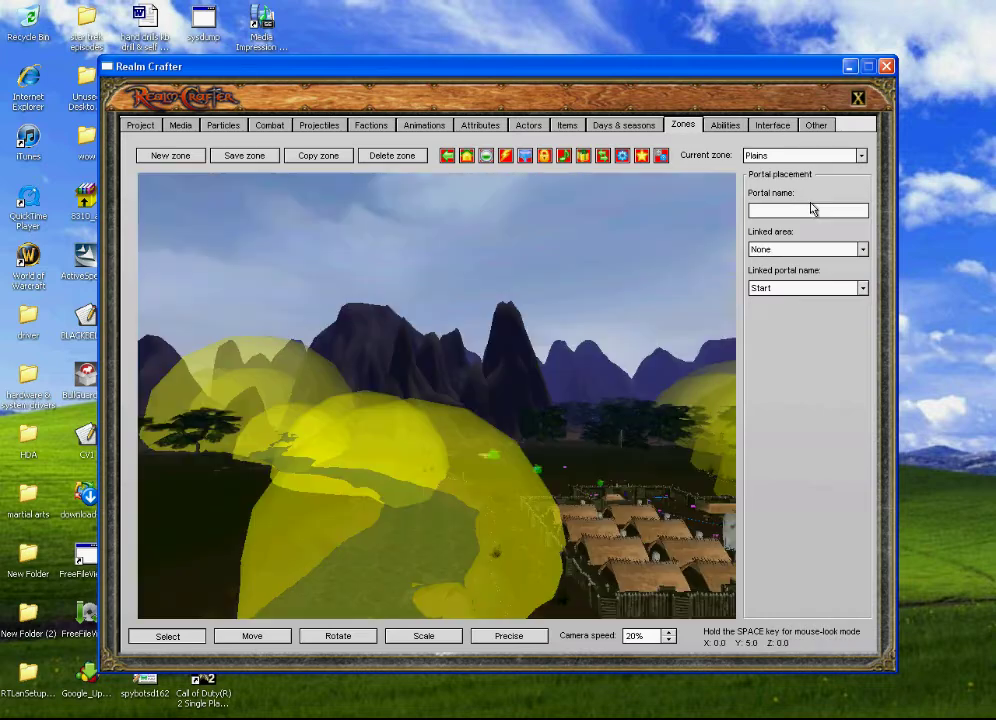
{"action": "key", "text": "space"}
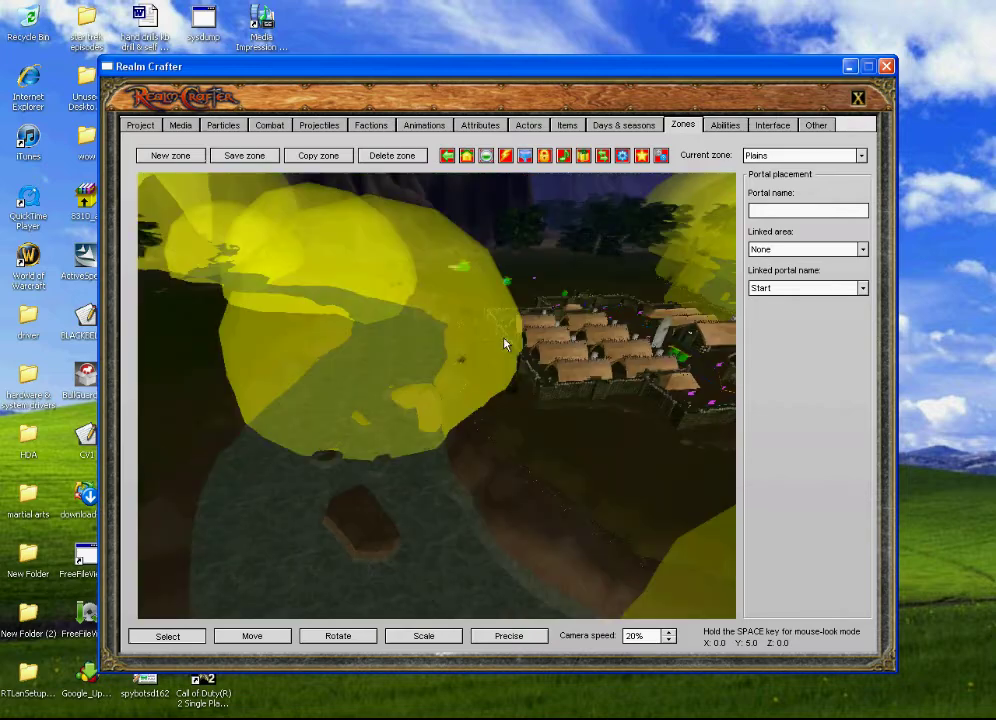
{"action": "key", "text": "space"}
{"action": "key", "text": "Up"}
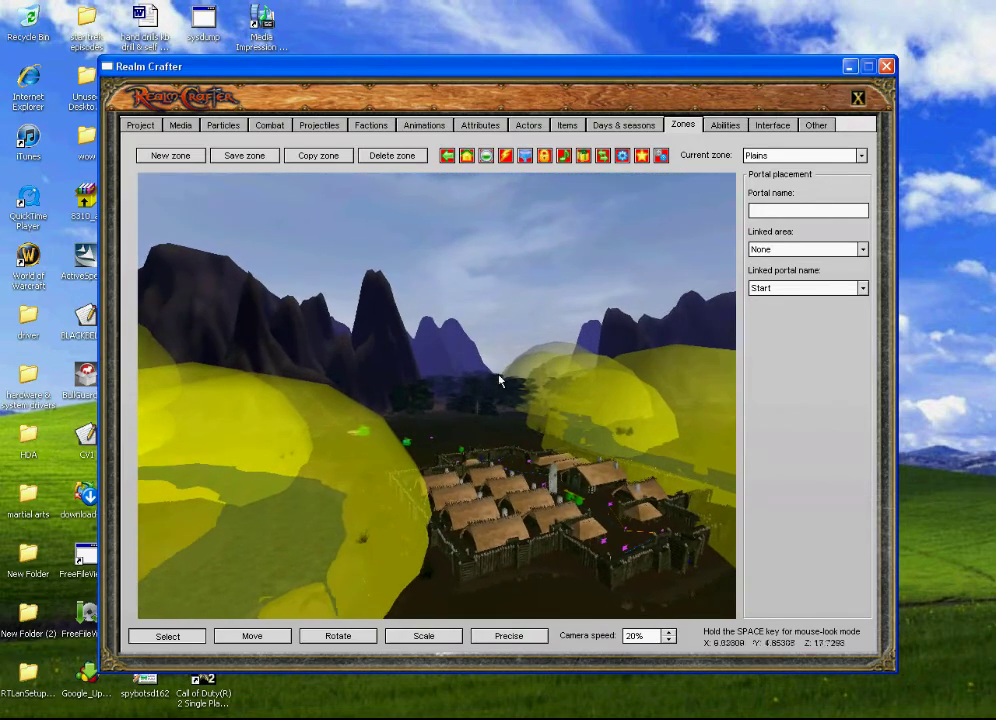
{"action": "key", "text": "w"}
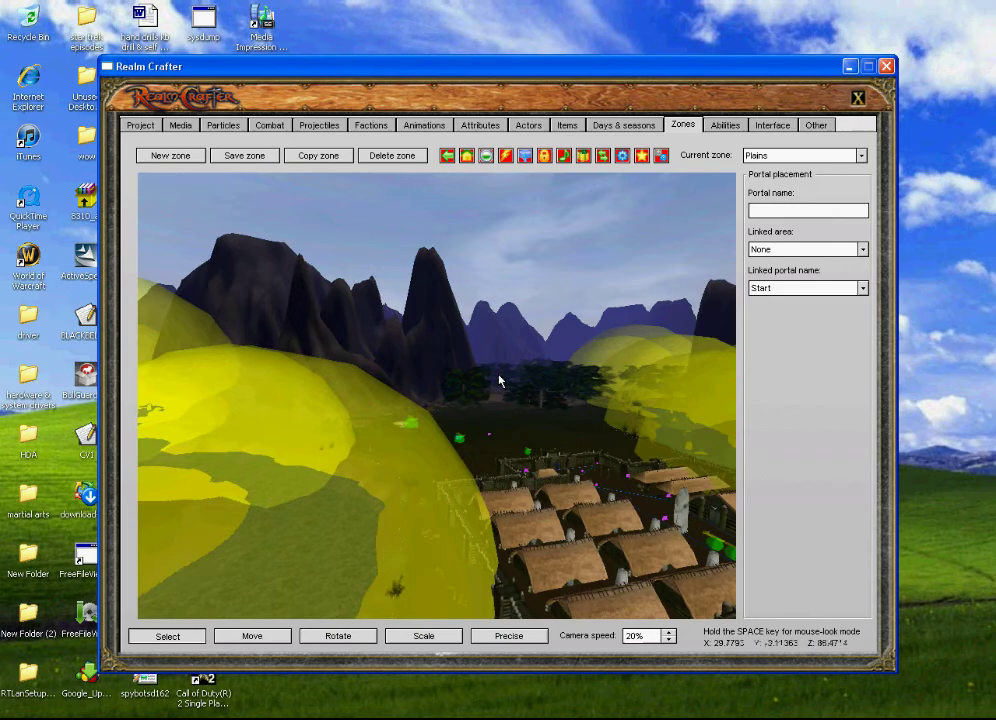
{"action": "key", "text": "w"}
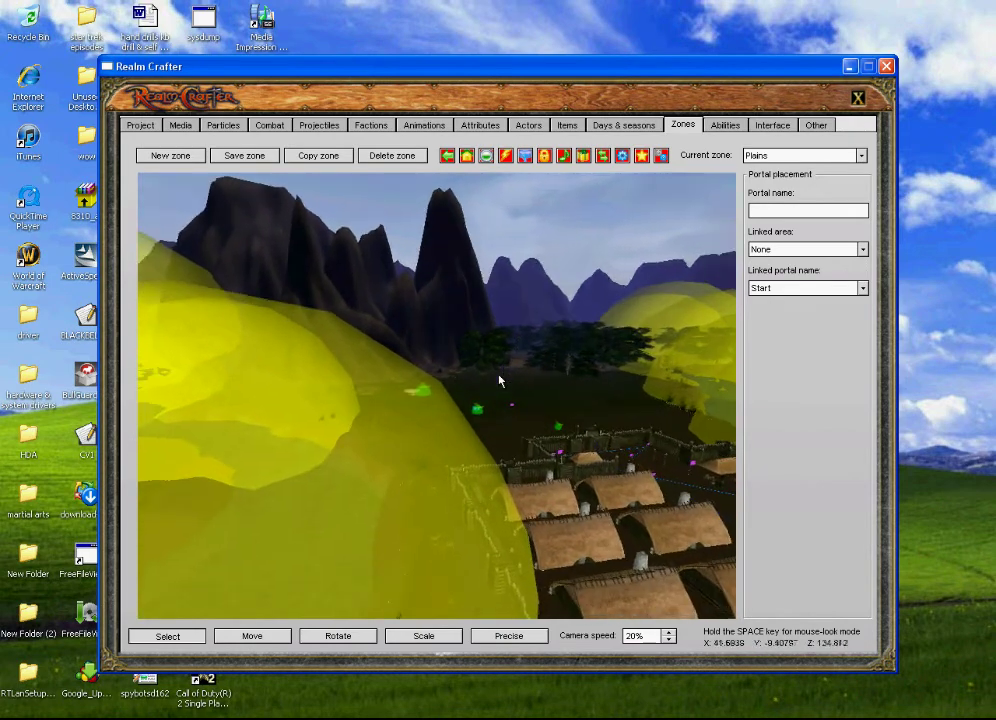
{"action": "key", "text": "w"}
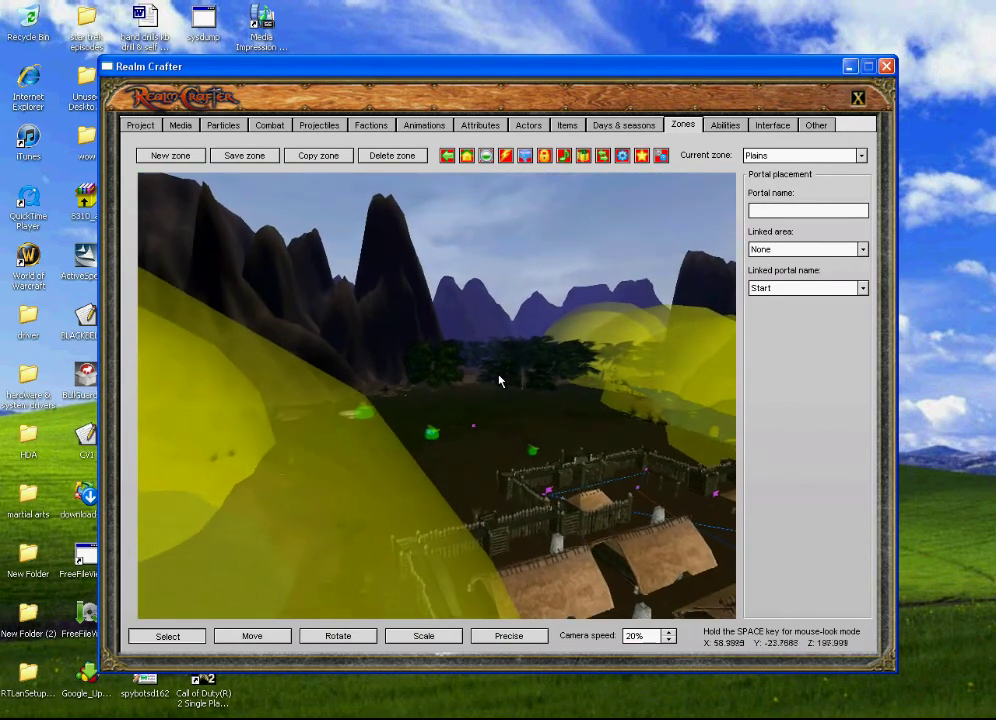
{"action": "key", "text": "w"}
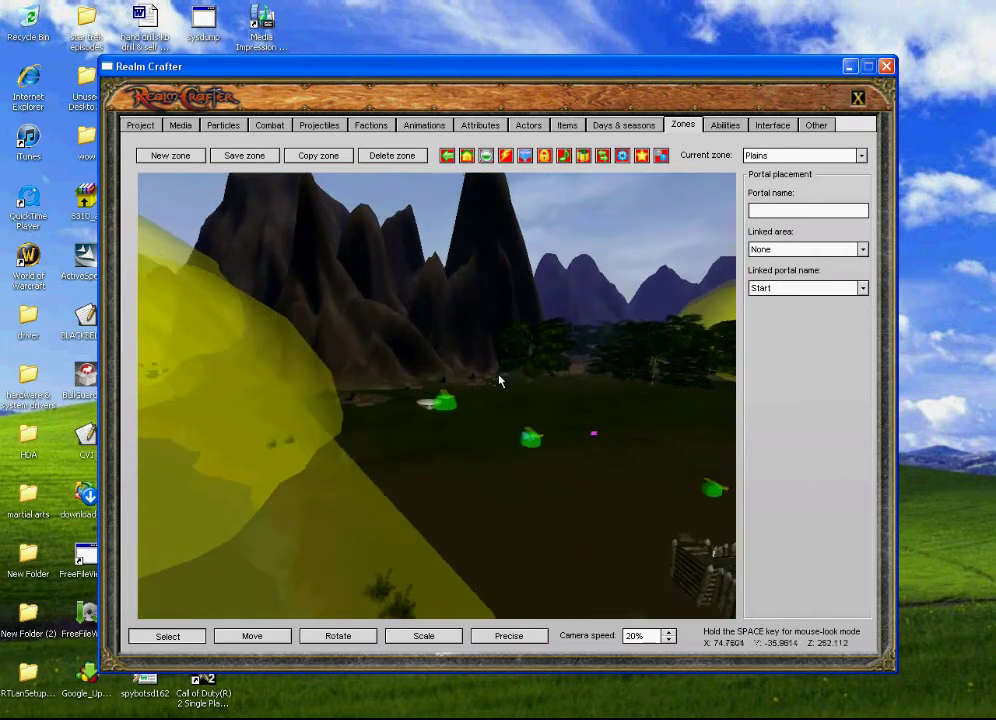
{"action": "key", "text": "w"}
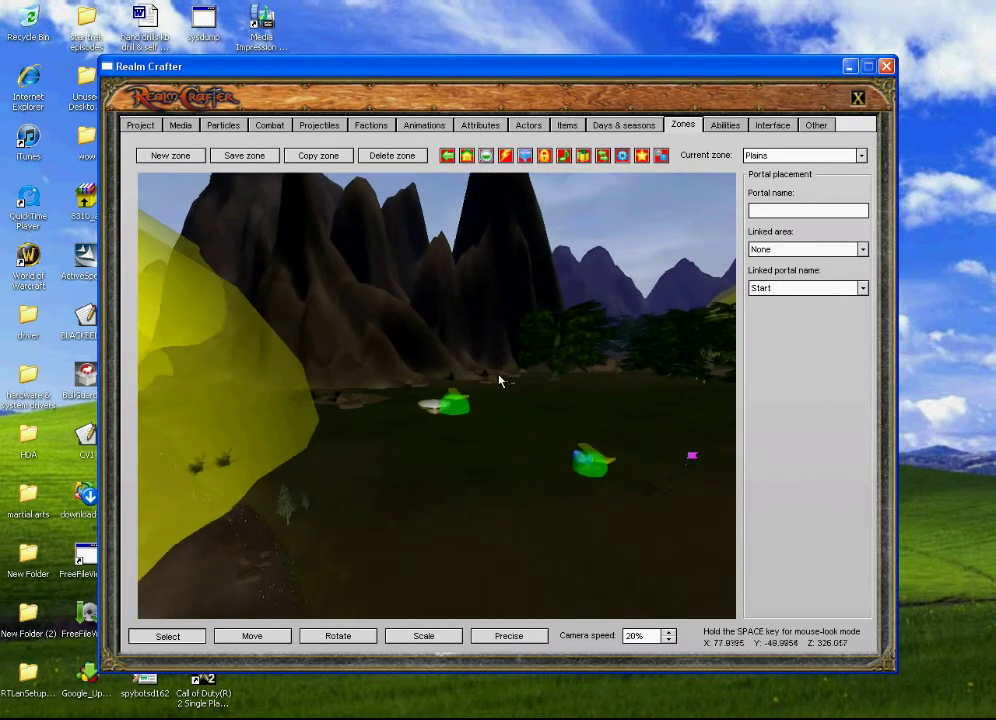
{"action": "key", "text": "w"}
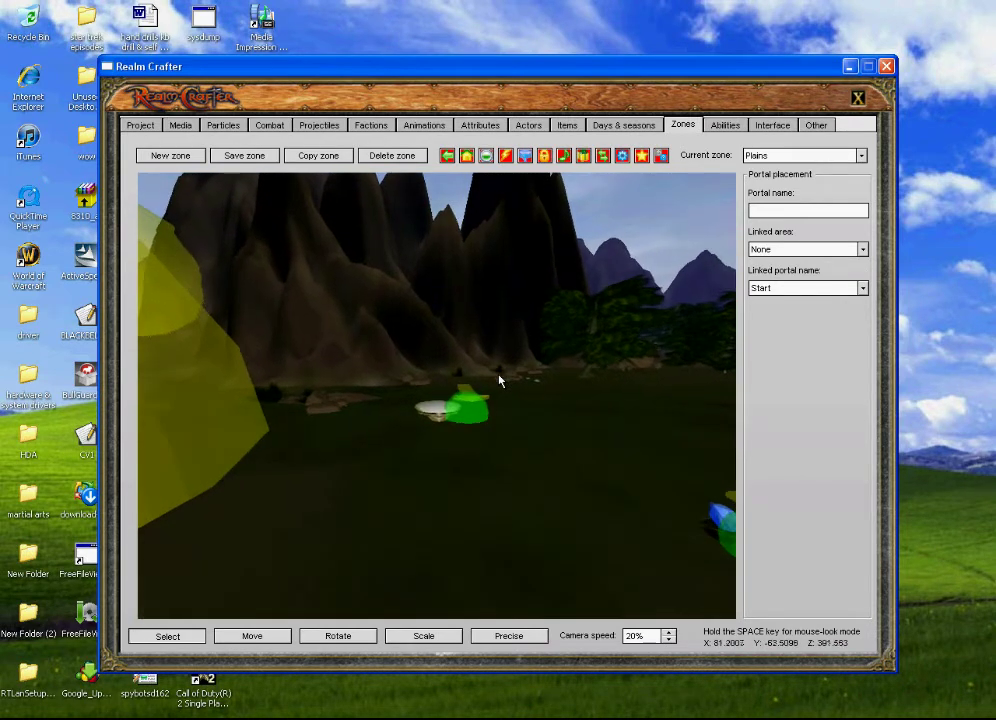
{"action": "key", "text": "w"}
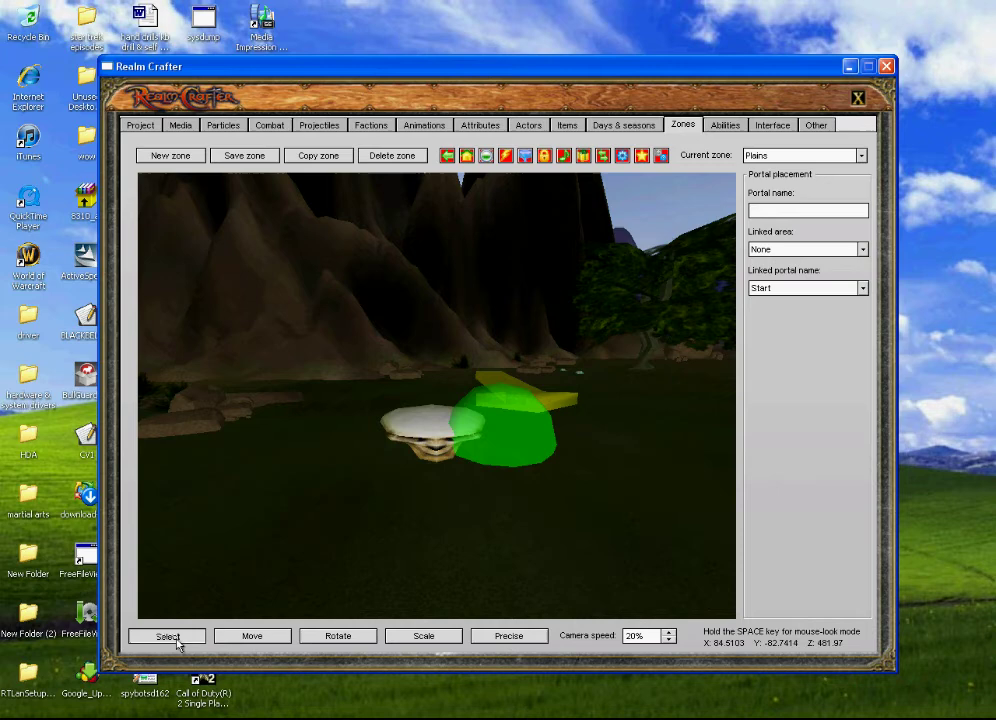
Link the "to death island" portal to the "to plains" portal and move it over the skull.
{"action": "left_click", "coordinate": [497, 437]}
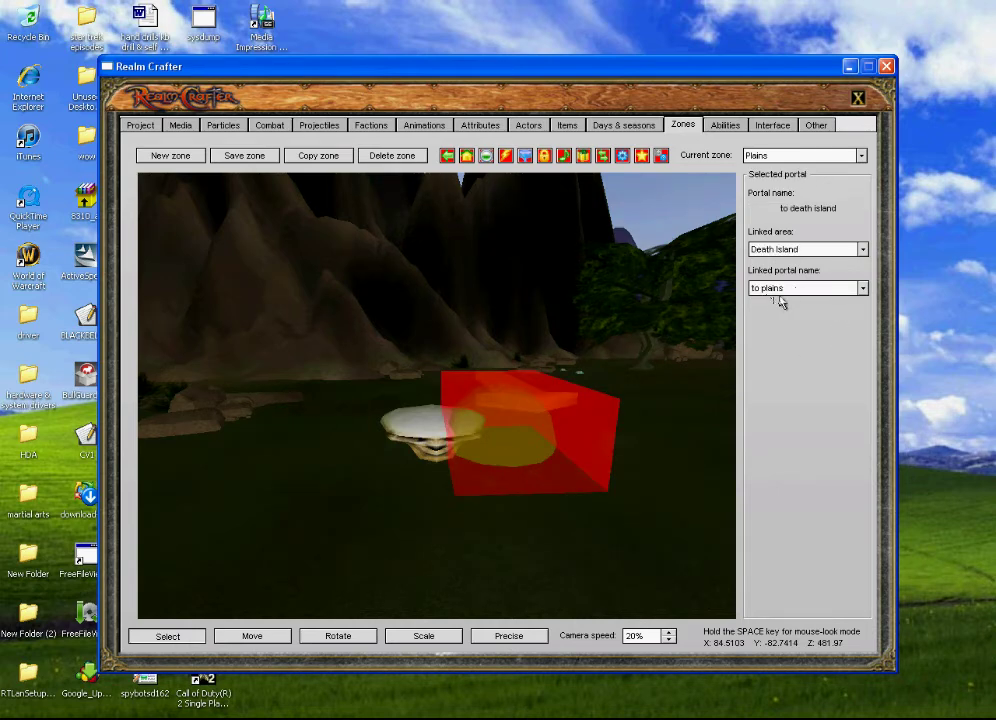
{"action": "left_click", "coordinate": [862, 288]}
{"action": "left_click", "coordinate": [860, 297]}
{"action": "left_click", "coordinate": [280, 637]}
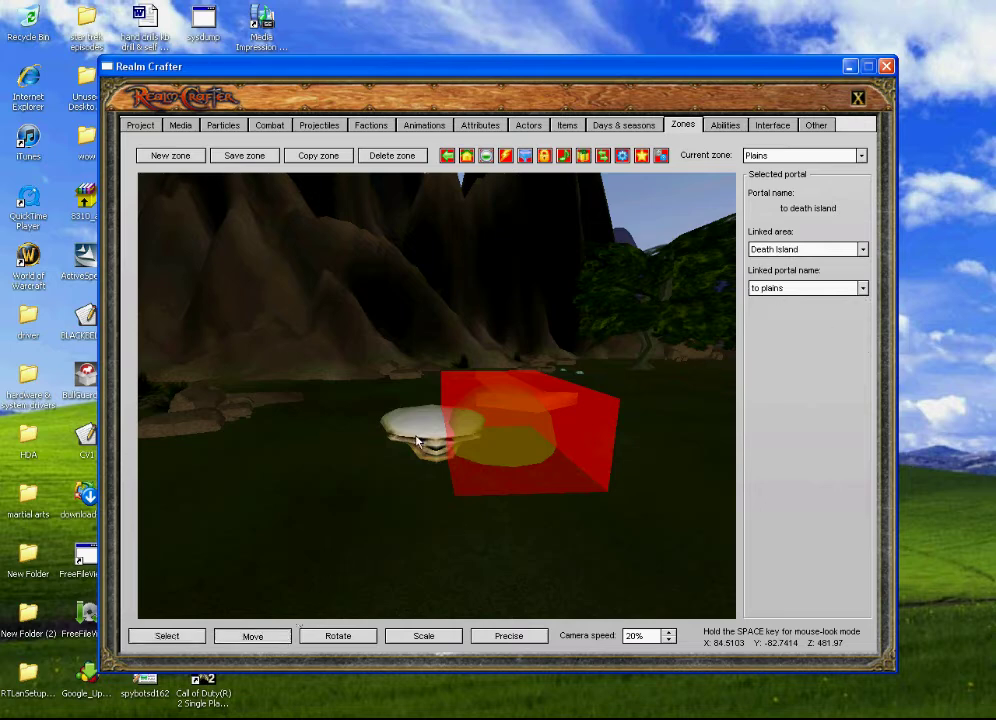
{"action": "left_click_drag", "start_coordinate": [487, 455], "coordinate": [433, 447]}
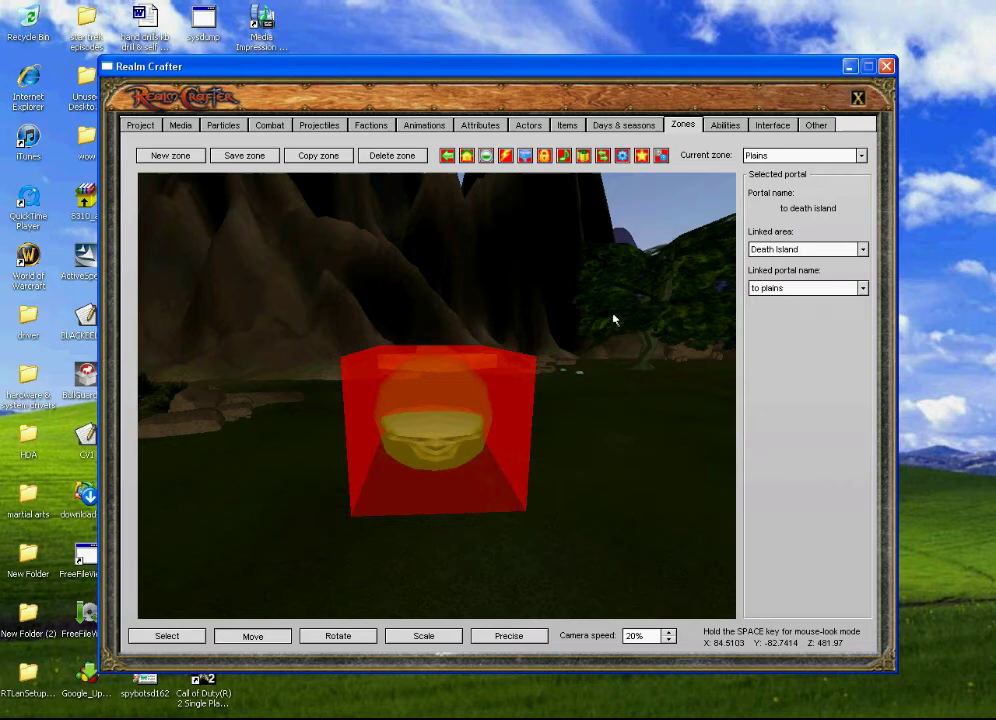
Switch the current zone to Death Island and find the log house and the skull pile portal.
{"action": "left_click", "coordinate": [861, 156]}
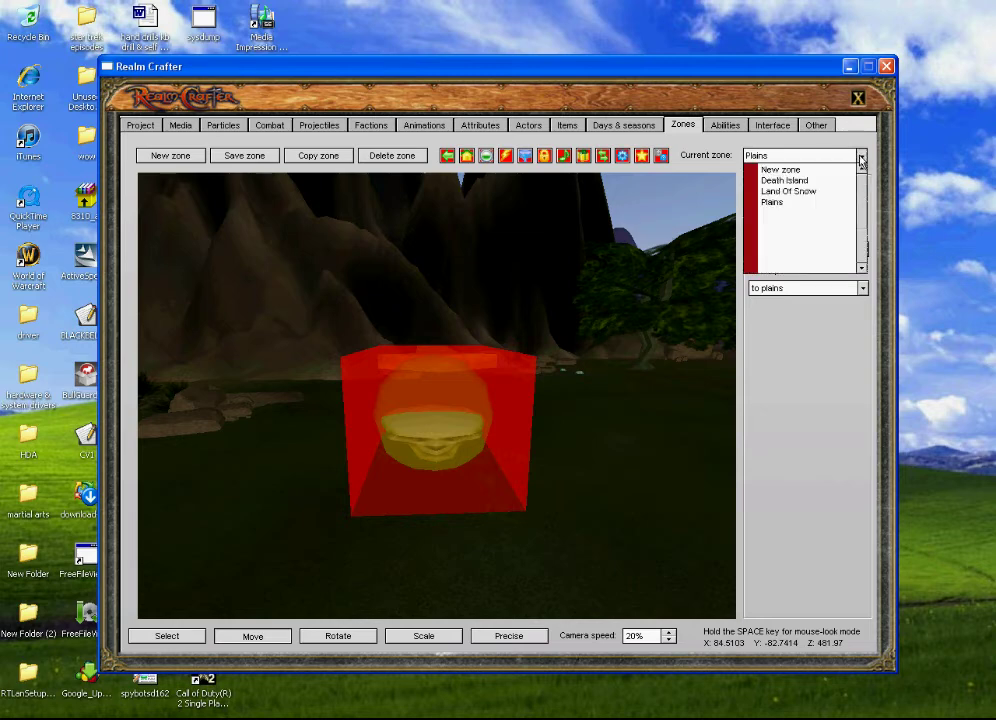
{"action": "left_click", "coordinate": [807, 182]}
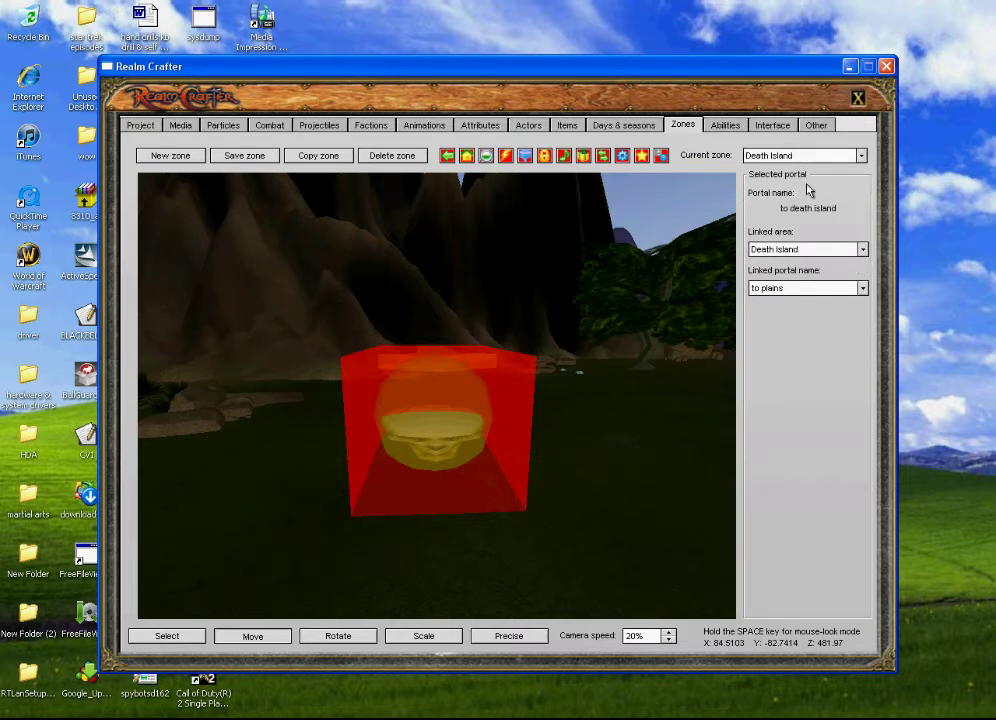
{"action": "key", "text": "space"}
{"action": "key", "text": "space"}
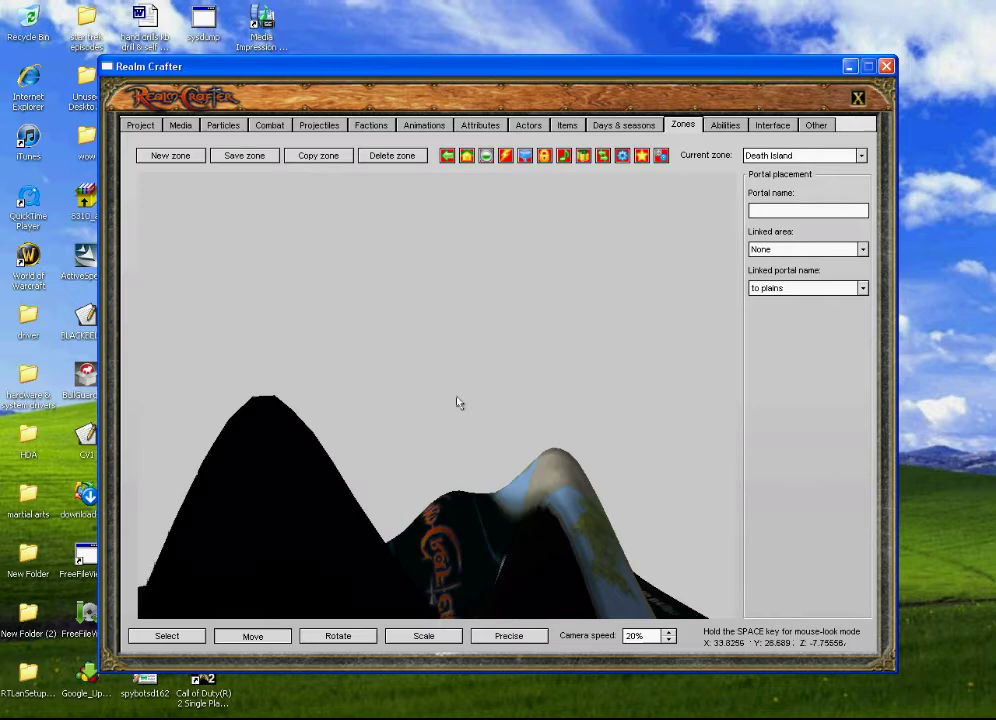
{"action": "key", "text": "space"}
{"action": "key", "text": "space"}
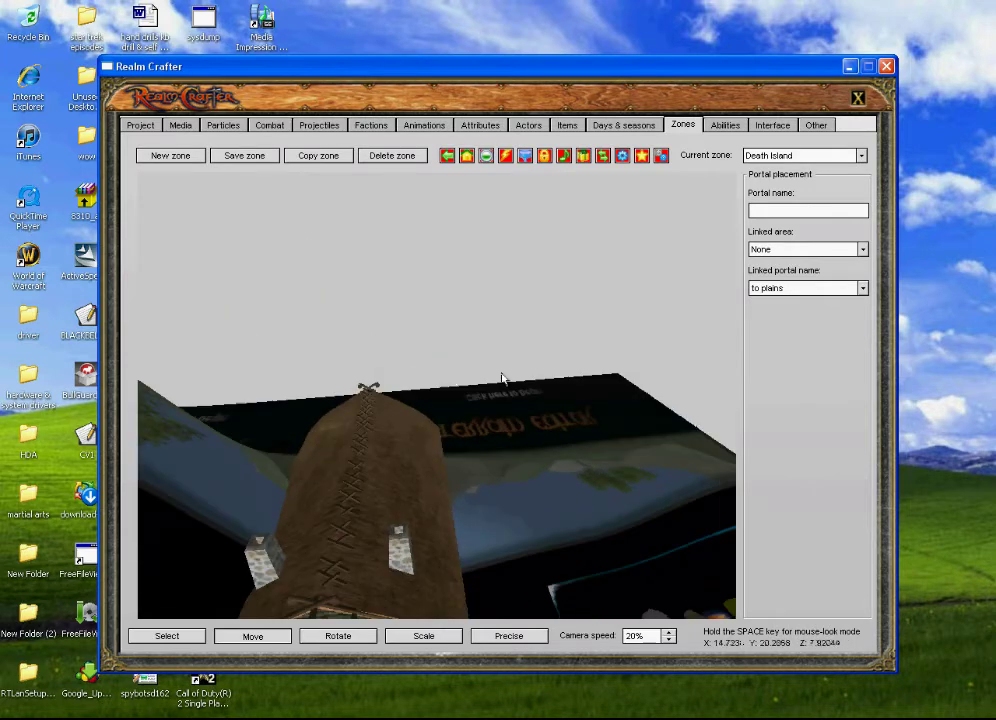
{"action": "key", "text": "space"}
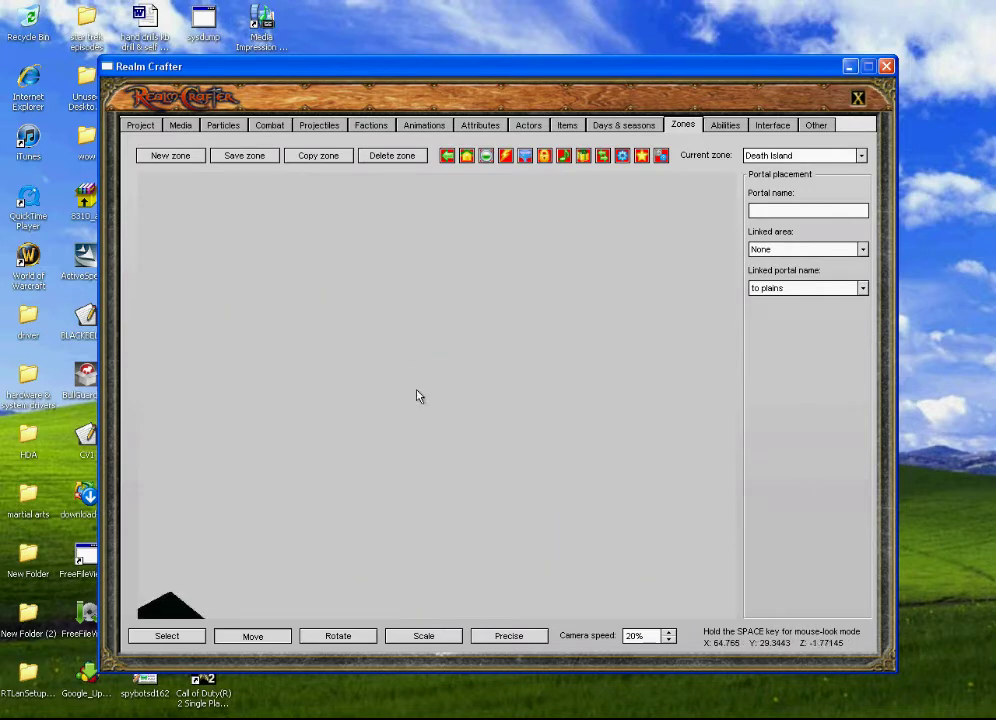
{"action": "key", "text": "space"}
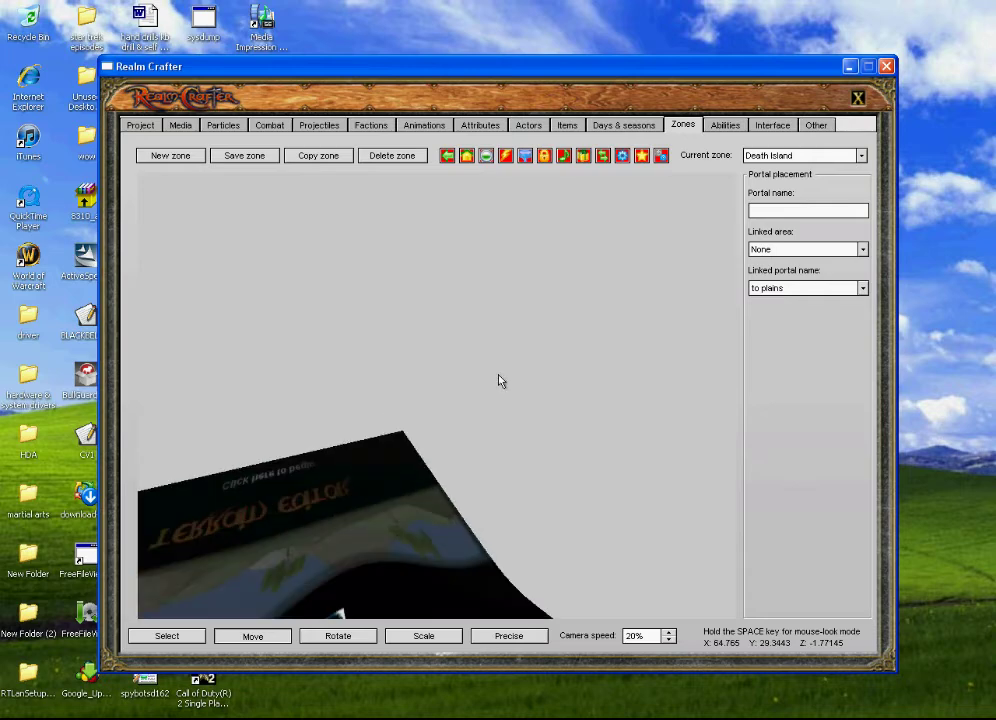
{"action": "key", "text": "space"}
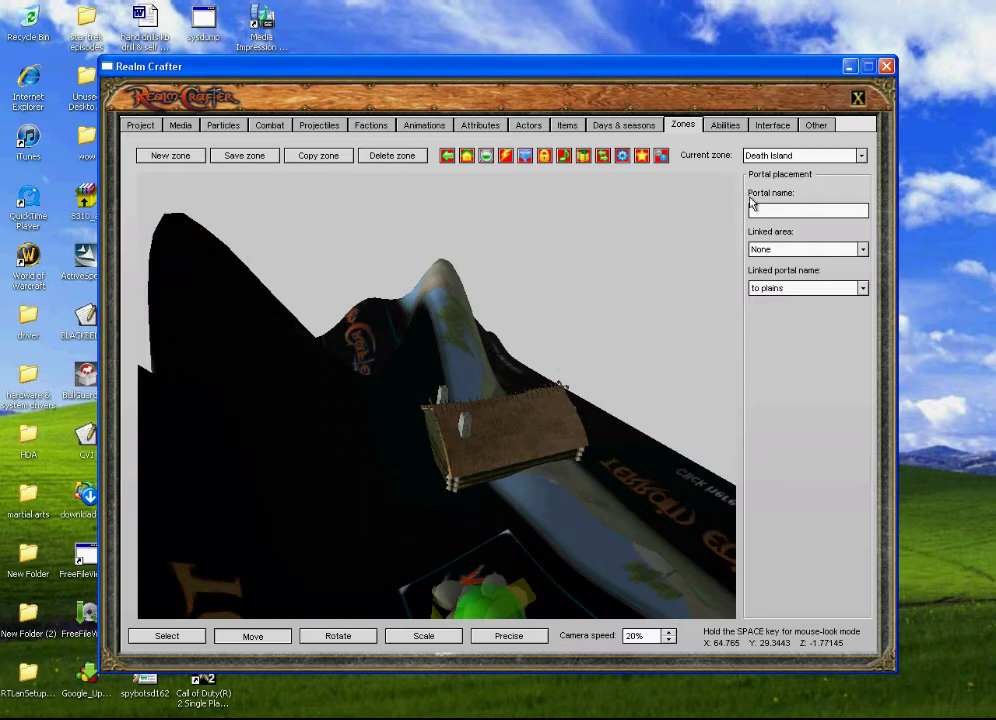
Place a waypoint on the ground beside the log house, near the skull pile portal.
{"action": "left_click", "coordinate": [602, 156]}
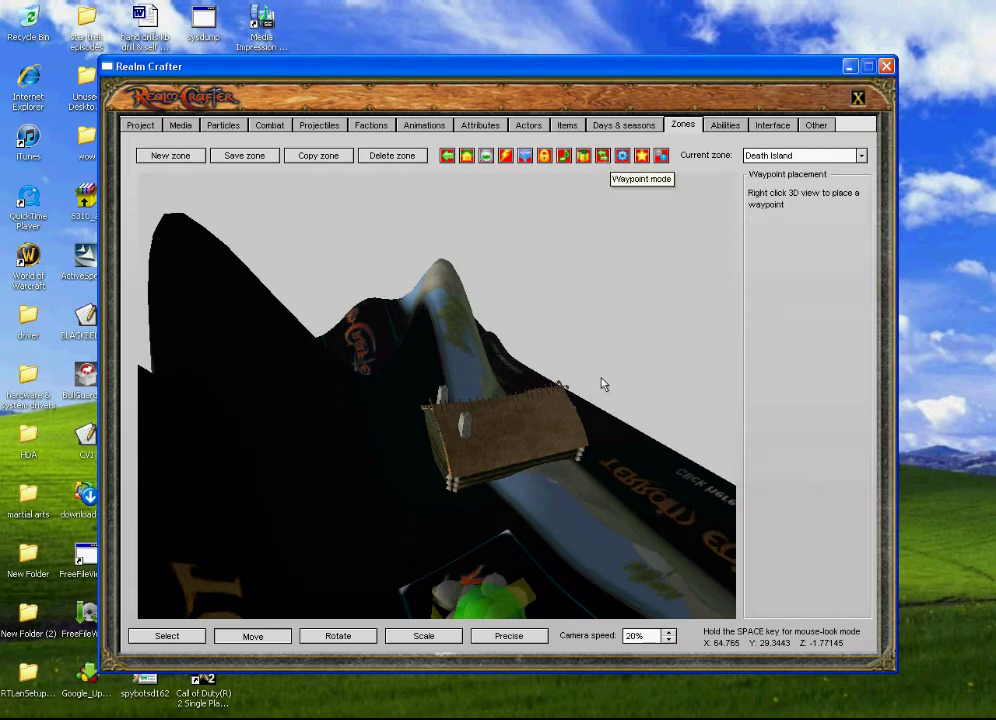
{"action": "right_click", "coordinate": [600, 505]}
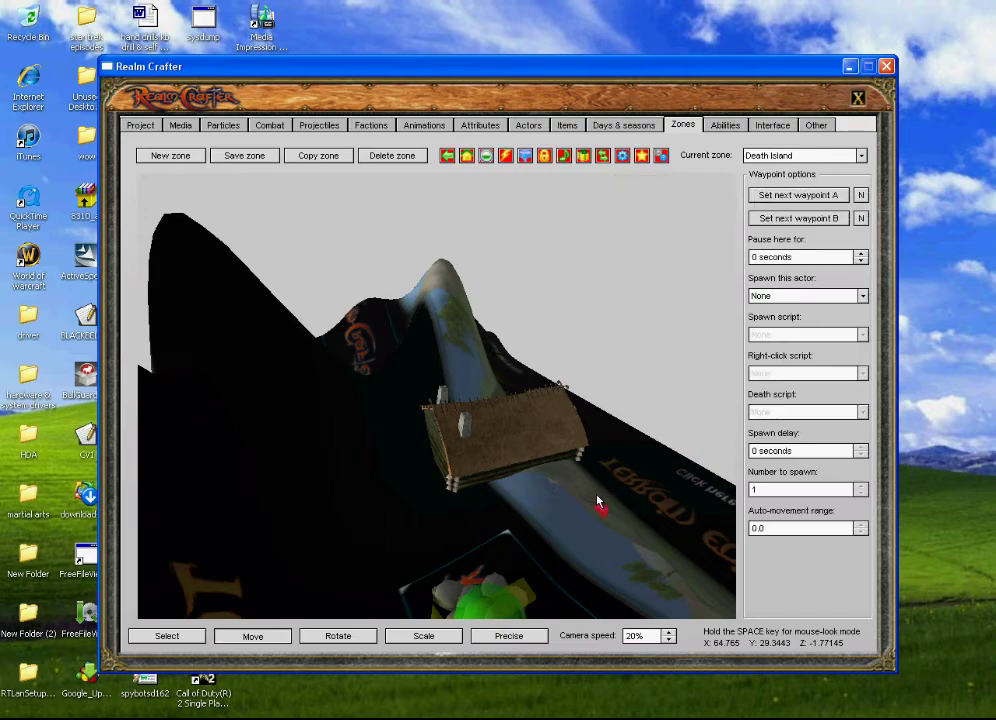
{"action": "key", "text": "space"}
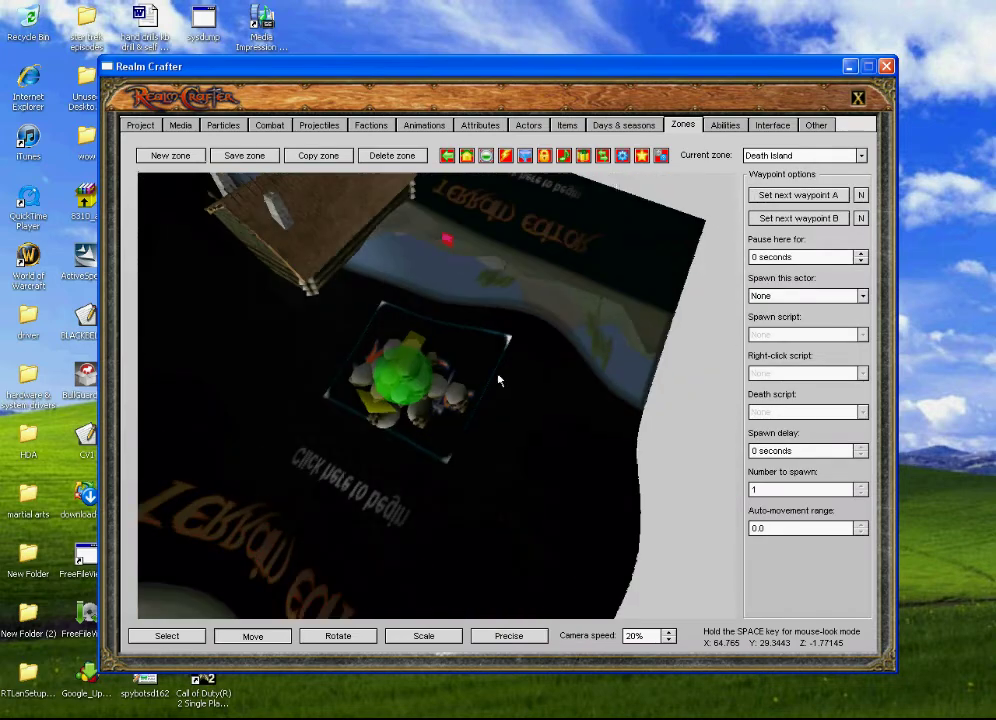
Set the waypoint beside the log house to spawn the Werewolf [Creature] actor.
{"action": "mouse_move", "coordinate": [511, 376]}
{"action": "left_mouse_down"}
{"action": "mouse_move", "coordinate": [536, 380]}
{"action": "mouse_move", "coordinate": [531, 392]}
{"action": "left_mouse_up"}
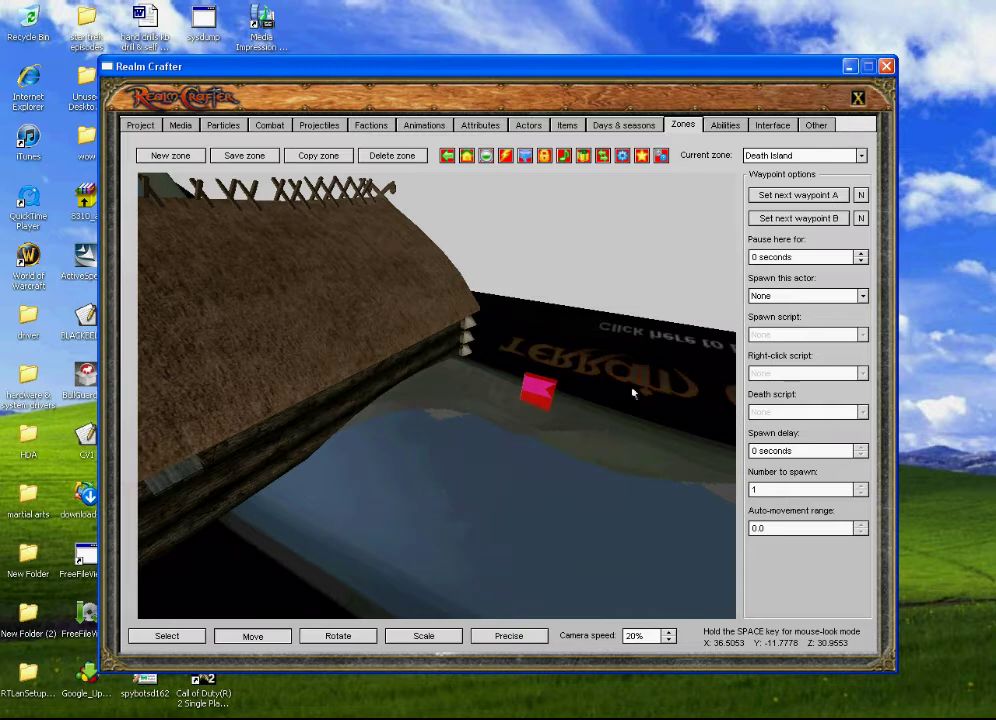
{"action": "left_click", "coordinate": [861, 297]}
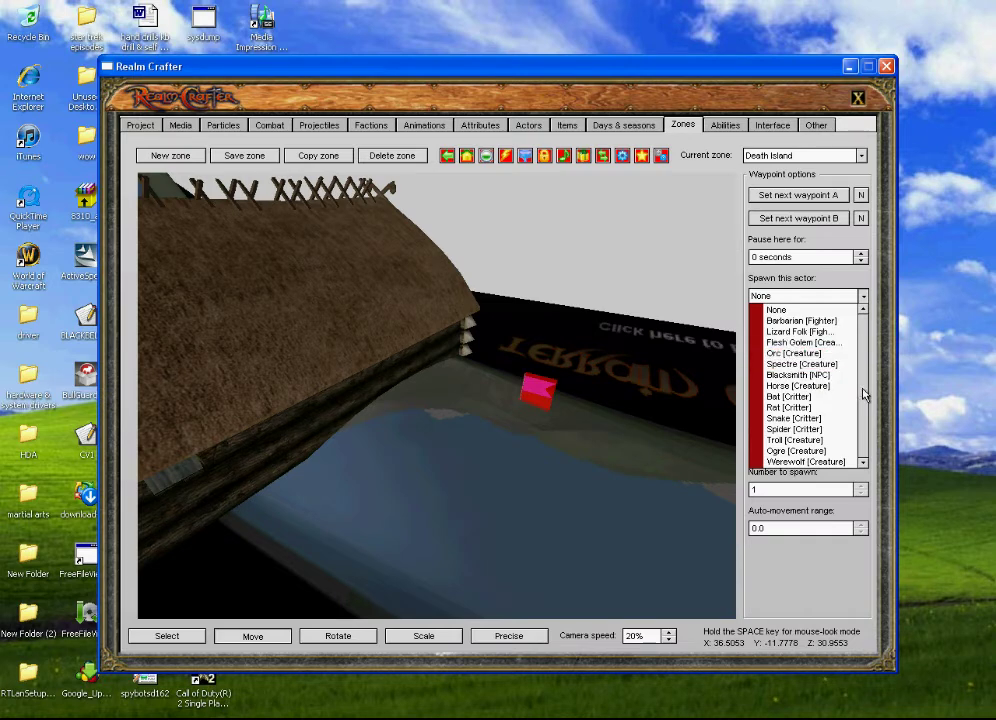
{"action": "left_click", "coordinate": [838, 462]}
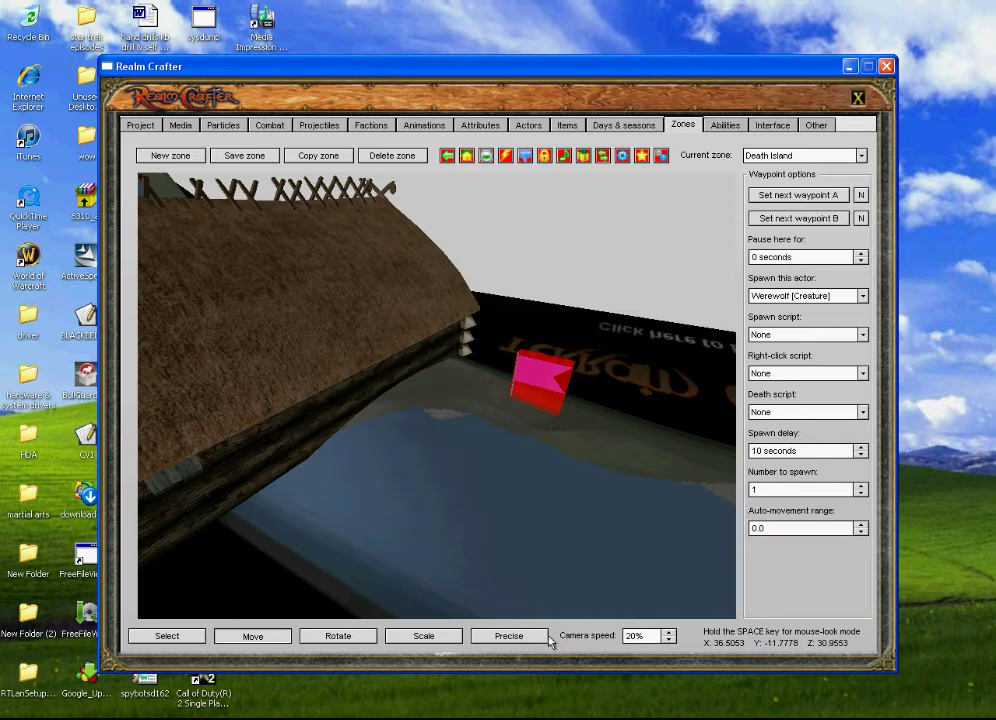
Raise the Werewolf waypoint to a Y position of -19.4227 using precise editing and save the zone.
{"action": "left_click", "coordinate": [507, 637]}
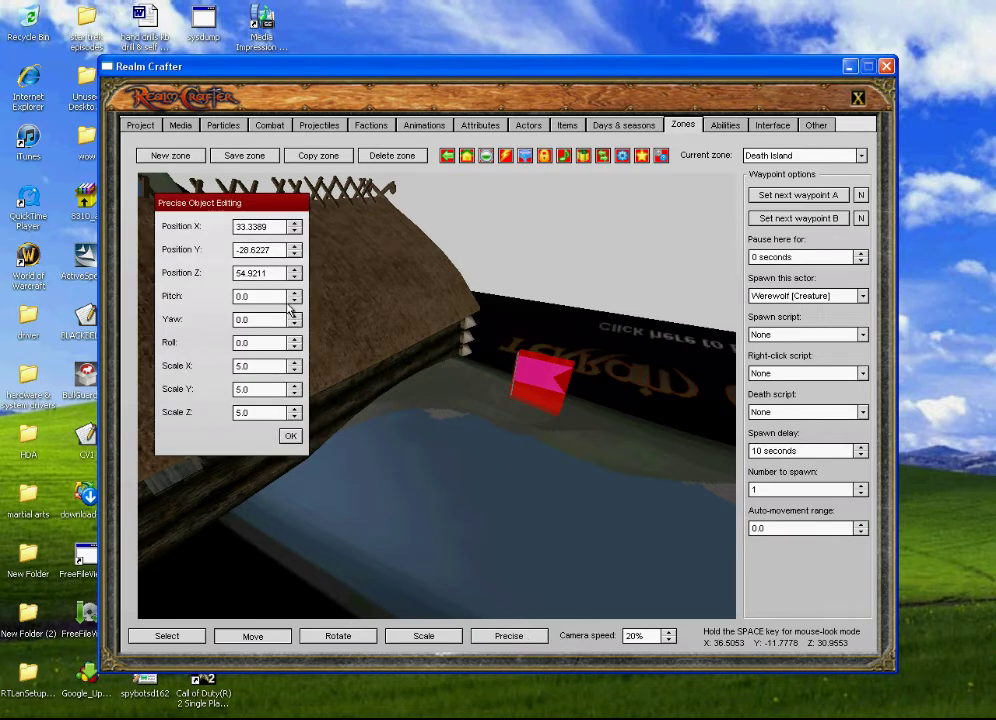
{"action": "left_click", "coordinate": [295, 247]}
{"action": "left_click", "coordinate": [296, 247]}
{"action": "left_click", "coordinate": [296, 247]}
{"action": "left_click", "coordinate": [296, 247]}
{"action": "left_click", "coordinate": [296, 247]}
{"action": "left_click", "coordinate": [296, 247]}
{"action": "left_click", "coordinate": [296, 247]}
{"action": "left_click_drag", "start_coordinate": [296, 247], "coordinate": [296, 247]}
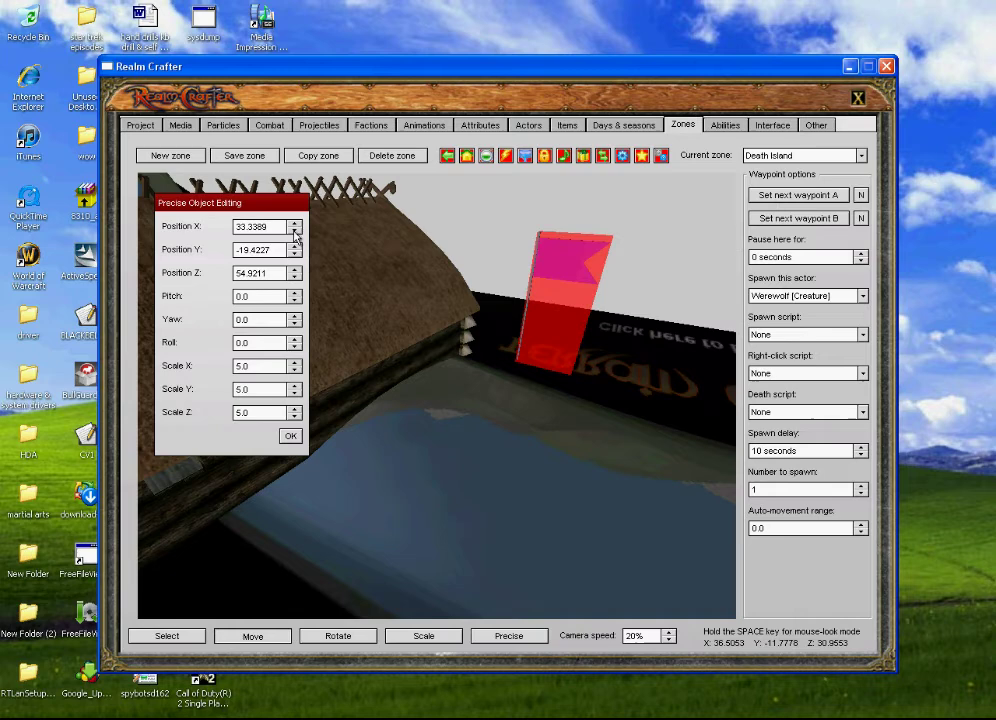
{"action": "left_click", "coordinate": [290, 436]}
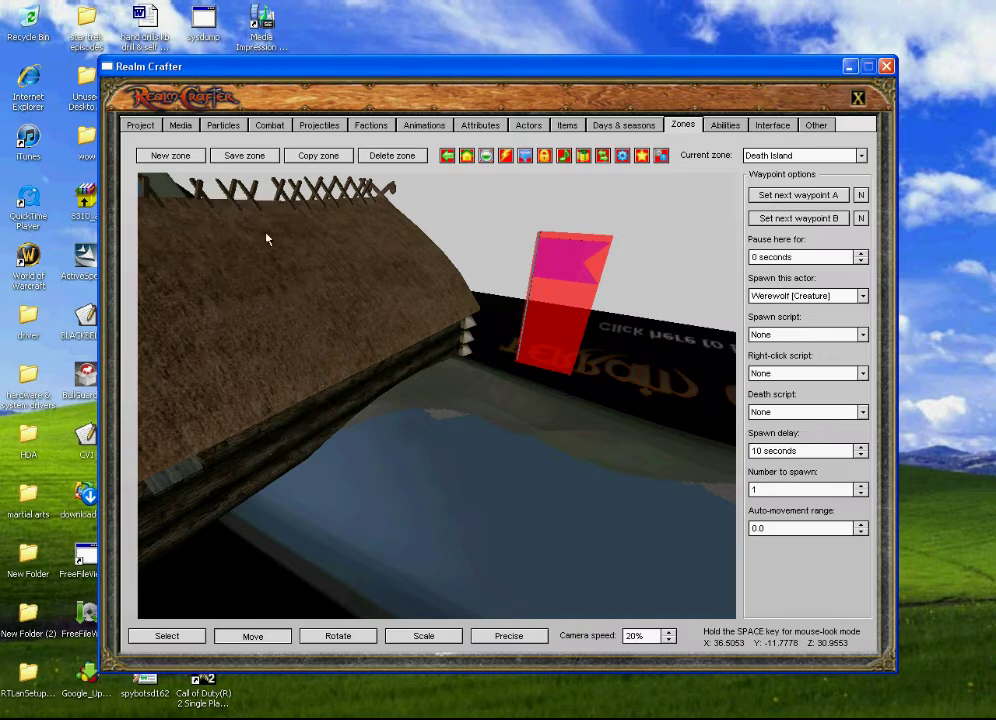
{"action": "left_click", "coordinate": [256, 156]}
Open the Werewolf [Creature] actor and review its general settings, trade mode options and appearance.
{"action": "left_click", "coordinate": [527, 126]}
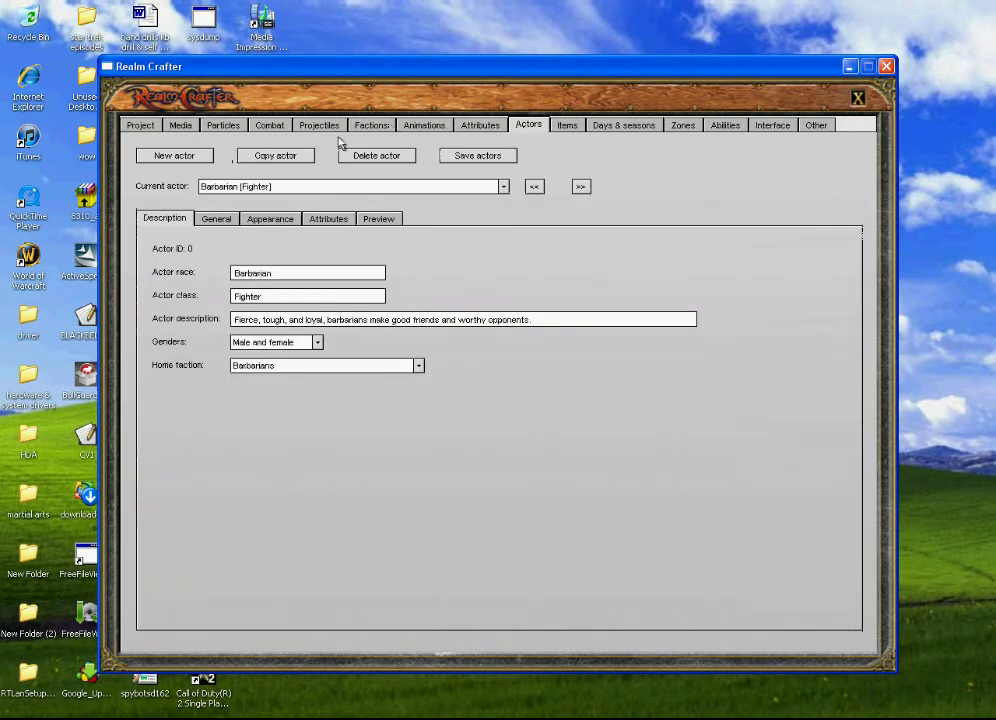
{"action": "left_click", "coordinate": [503, 186]}
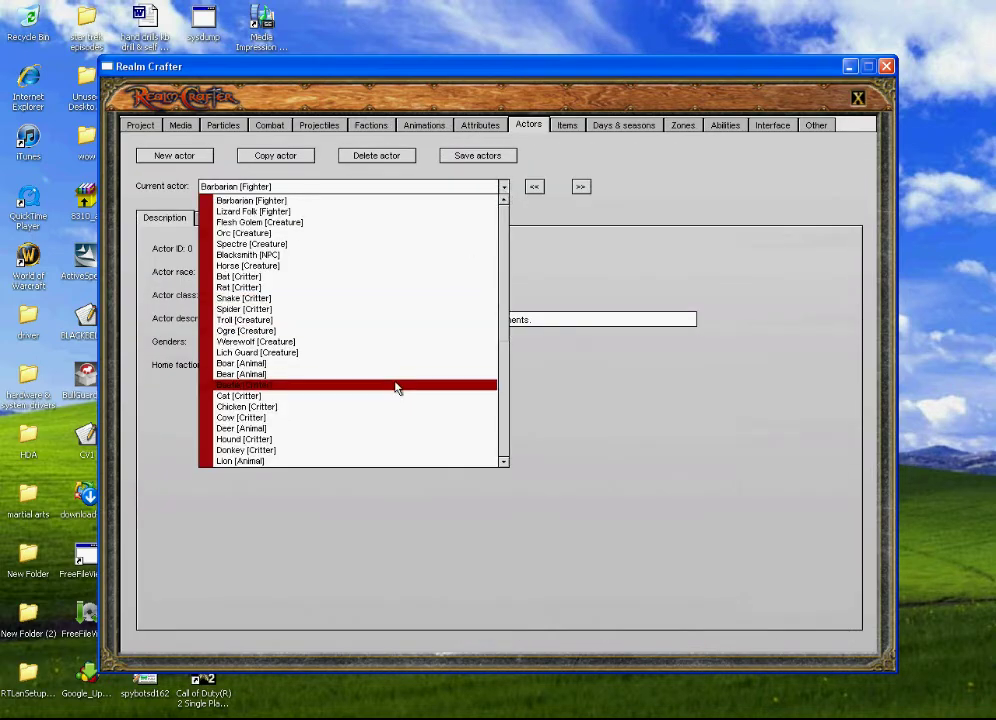
{"action": "left_click", "coordinate": [260, 343]}
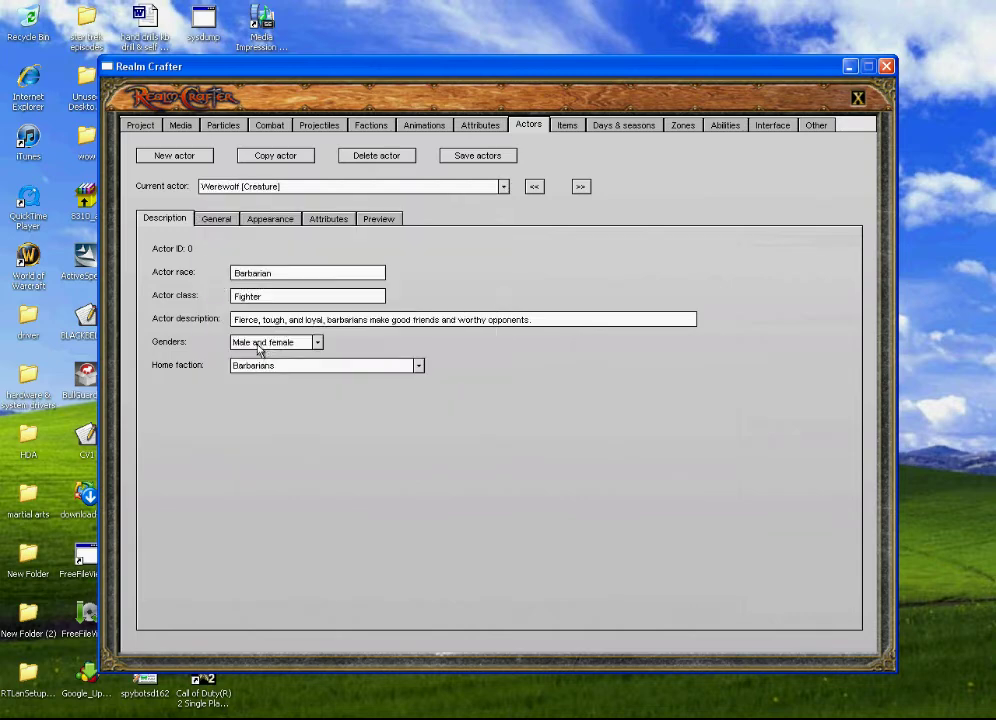
{"action": "left_click", "coordinate": [208, 220]}
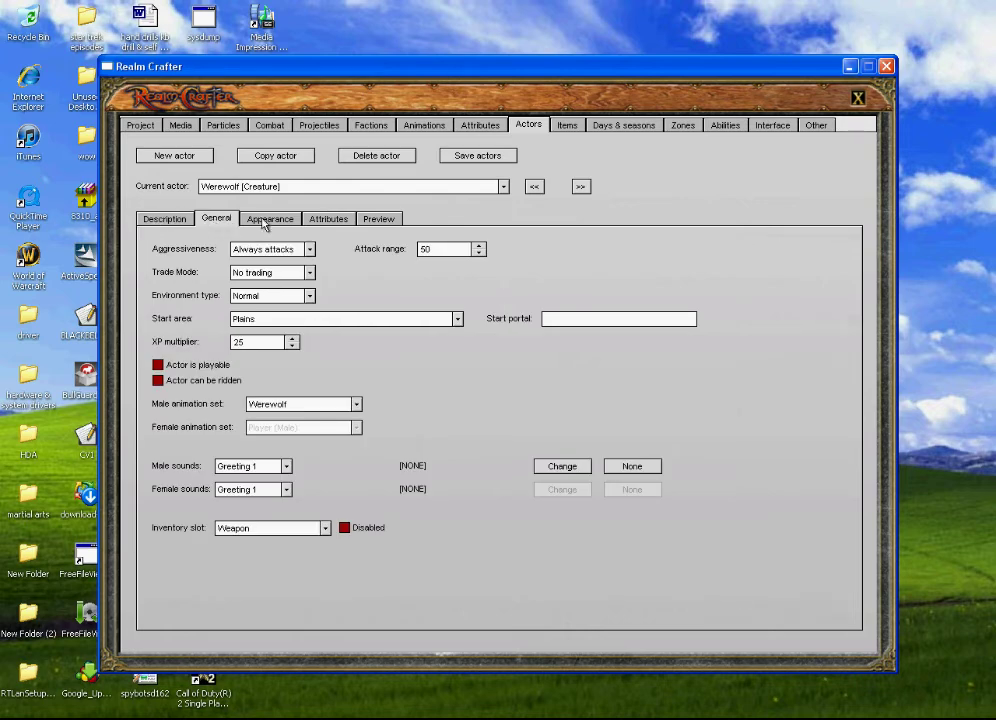
{"action": "left_click", "coordinate": [309, 272]}
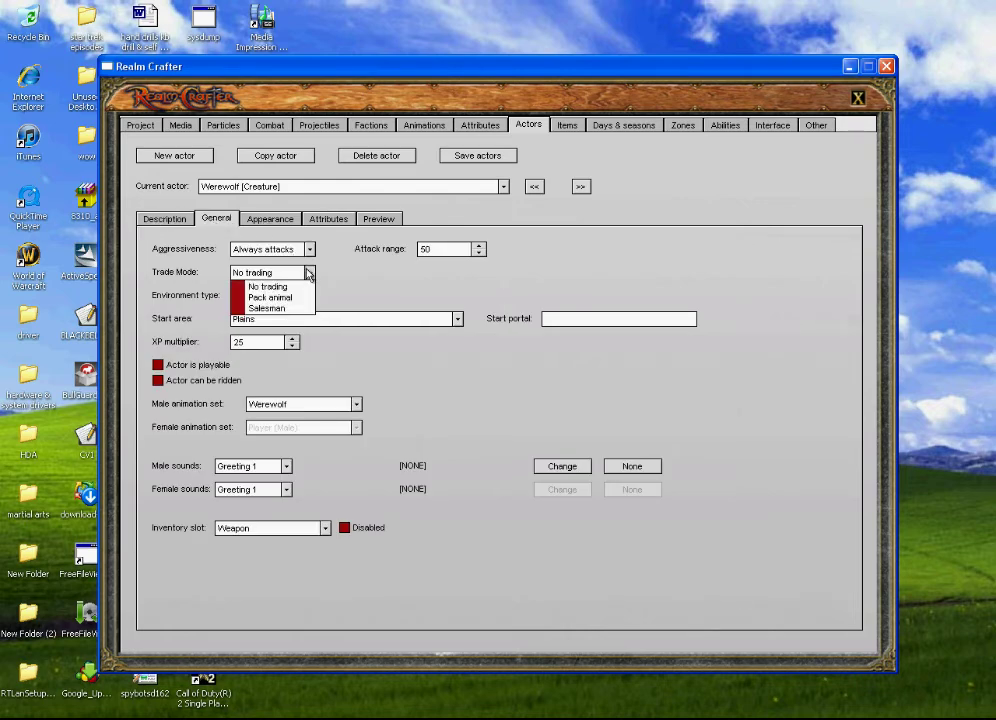
{"action": "left_click", "coordinate": [307, 274]}
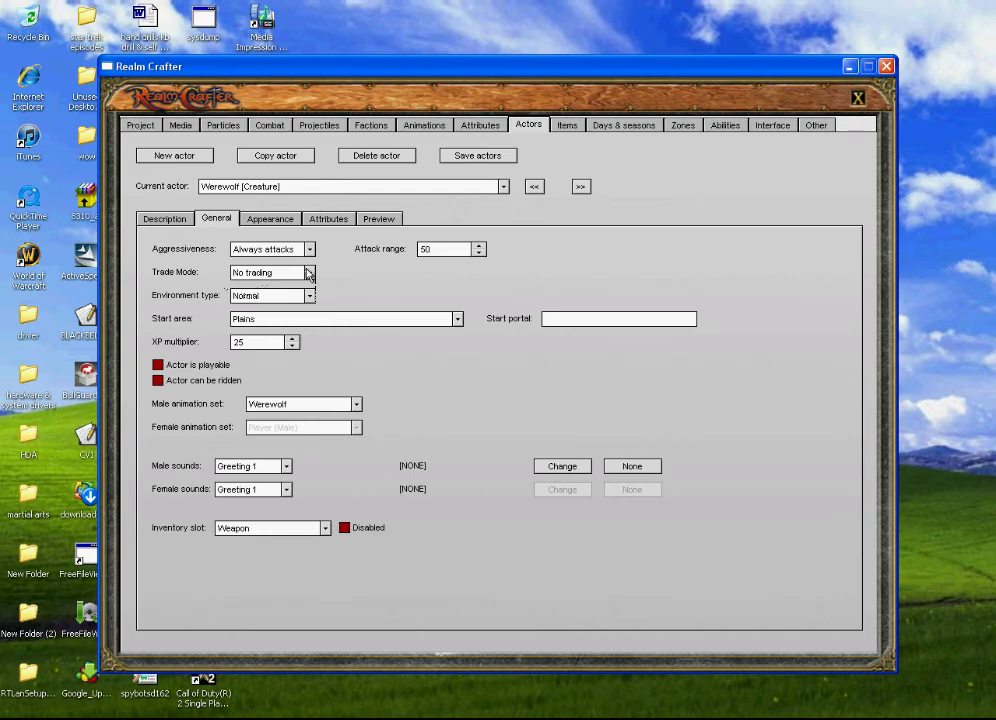
{"action": "left_click", "coordinate": [272, 221]}
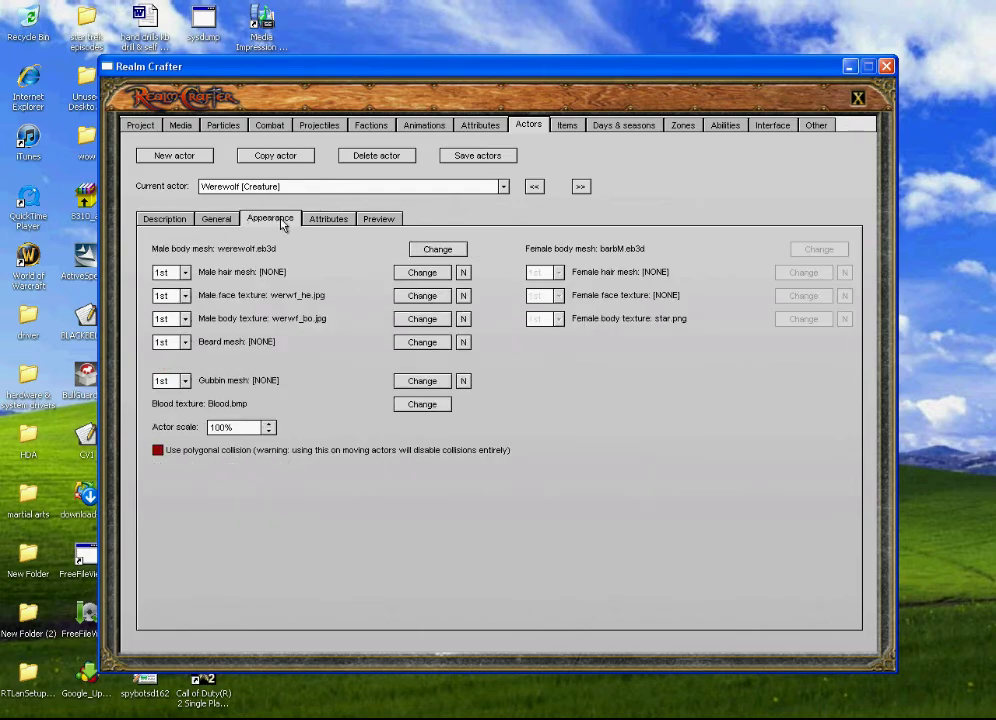
Set the Werewolf's Health attribute value to 60 and lower its attribute maximum to nearly the same value.
{"action": "left_click", "coordinate": [315, 224]}
{"action": "left_click", "coordinate": [196, 276]}
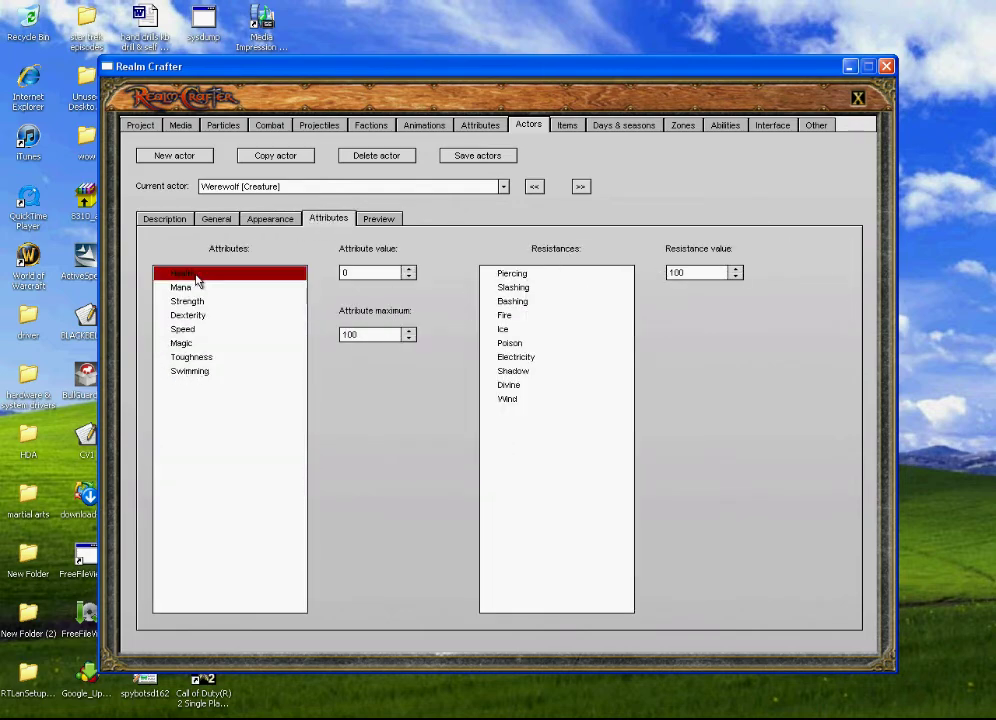
{"action": "left_click", "coordinate": [409, 270]}
{"action": "left_click", "coordinate": [409, 270]}
{"action": "left_click", "coordinate": [409, 270]}
{"action": "left_click", "coordinate": [409, 270]}
{"action": "left_click", "coordinate": [409, 270]}
{"action": "left_click", "coordinate": [409, 270]}
{"action": "left_click", "coordinate": [409, 270]}
{"action": "left_click", "coordinate": [409, 277]}
{"action": "left_click", "coordinate": [409, 338]}
{"action": "left_click", "coordinate": [409, 338]}
{"action": "left_click_drag", "start_coordinate": [409, 341], "coordinate": [409, 341]}
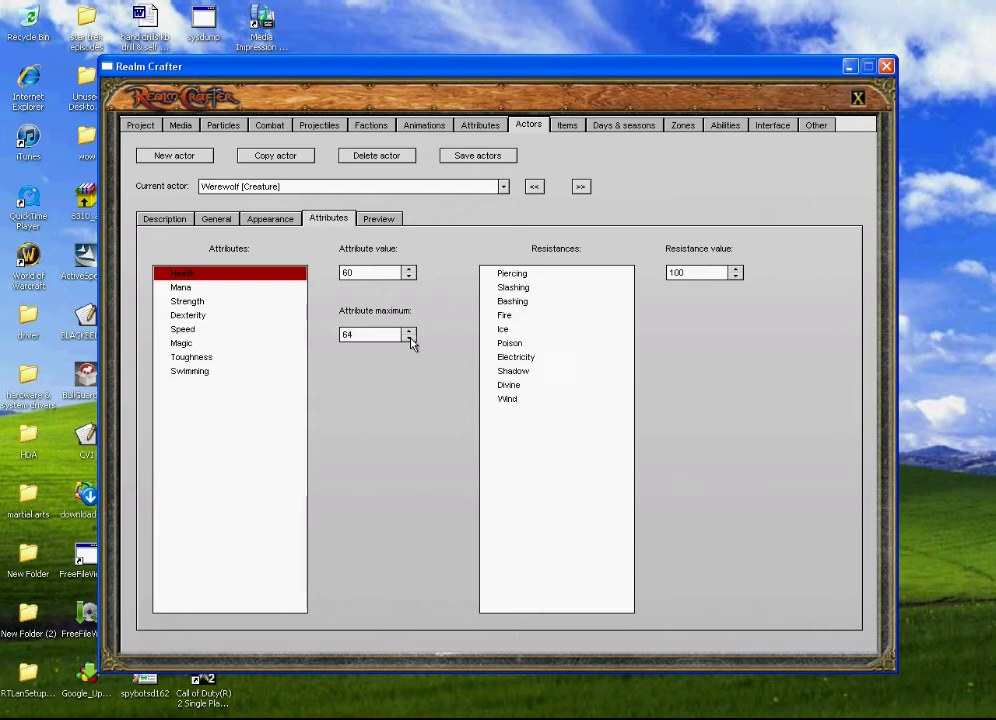
{"action": "left_click", "coordinate": [409, 338]}
{"action": "left_click", "coordinate": [409, 338]}
{"action": "left_click", "coordinate": [409, 338]}
{"action": "left_click", "coordinate": [409, 338]}
Raise the Werewolf's Strength attribute value well above 0.
{"action": "left_click", "coordinate": [189, 301]}
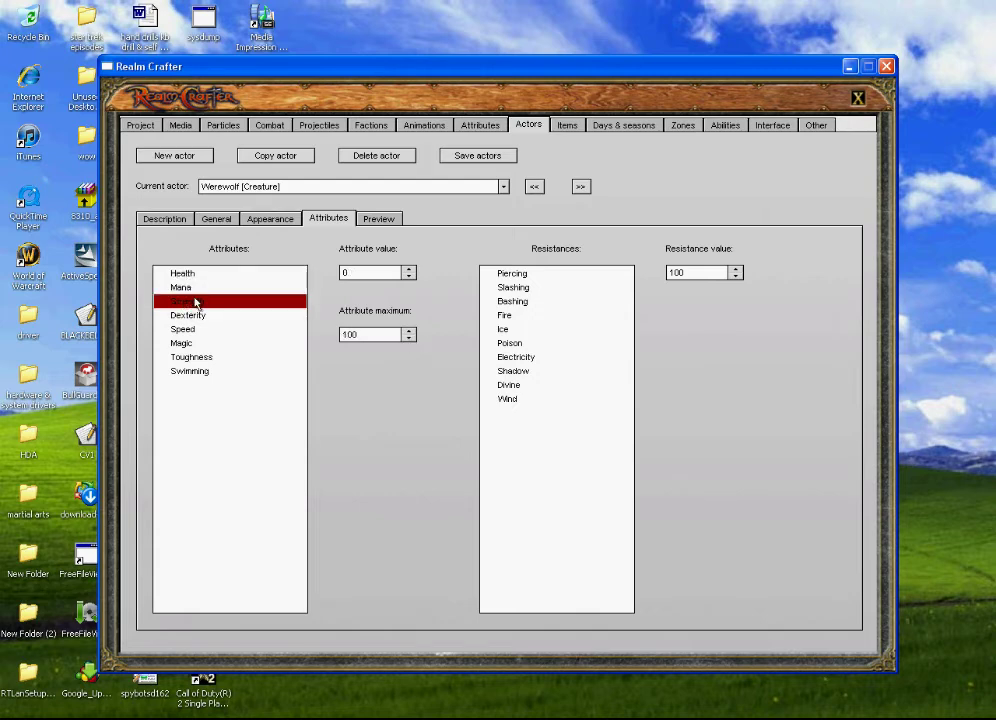
{"action": "left_click_drag", "start_coordinate": [408, 270], "coordinate": [408, 270]}
{"action": "left_click", "coordinate": [408, 270]}
{"action": "left_click", "coordinate": [408, 270]}
{"action": "left_click", "coordinate": [408, 270]}
{"action": "left_click", "coordinate": [408, 270]}
{"action": "left_click", "coordinate": [408, 270]}
{"action": "left_click", "coordinate": [408, 270]}
{"action": "left_click", "coordinate": [408, 270]}
{"action": "left_click", "coordinate": [408, 270]}
{"action": "left_click", "coordinate": [408, 270]}
{"action": "left_click", "coordinate": [408, 270]}
{"action": "left_click", "coordinate": [408, 270]}
{"action": "left_click", "coordinate": [408, 270]}
Raise the Werewolf's Dexterity attribute value above 0.
{"action": "left_click", "coordinate": [202, 316]}
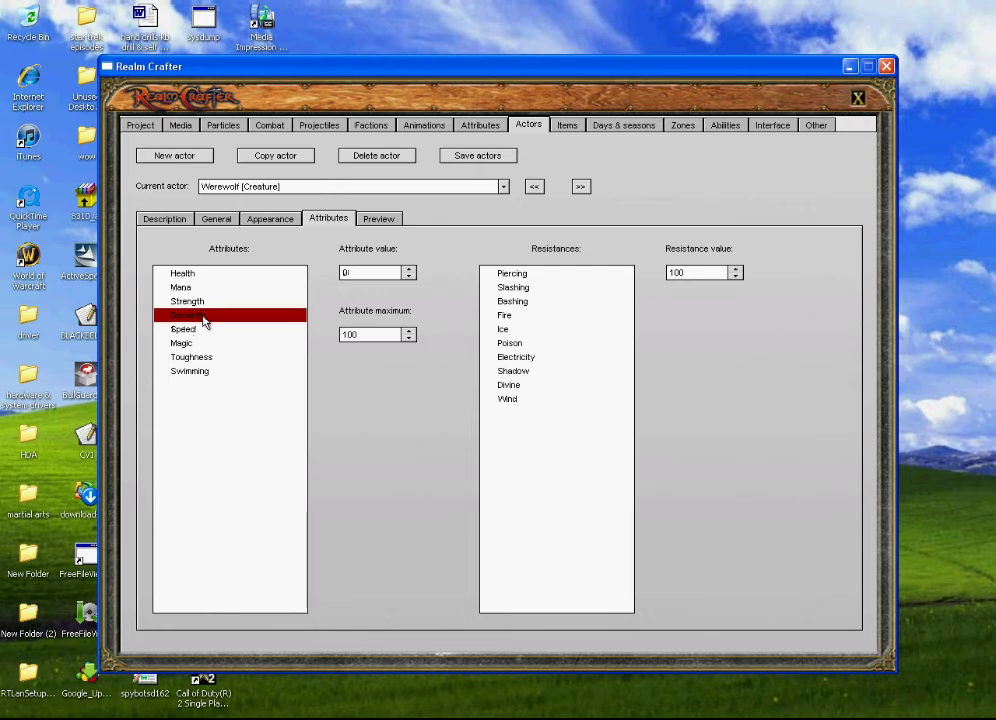
{"action": "left_click", "coordinate": [408, 270]}
{"action": "left_click", "coordinate": [408, 270]}
{"action": "left_click", "coordinate": [408, 270]}
{"action": "left_click", "coordinate": [409, 270]}
{"action": "left_click", "coordinate": [409, 270]}
{"action": "left_click", "coordinate": [409, 270]}
{"action": "left_click", "coordinate": [409, 270]}
Raise the Werewolf's Speed attribute value above 2.
{"action": "left_click", "coordinate": [191, 331]}
{"action": "left_click", "coordinate": [409, 270]}
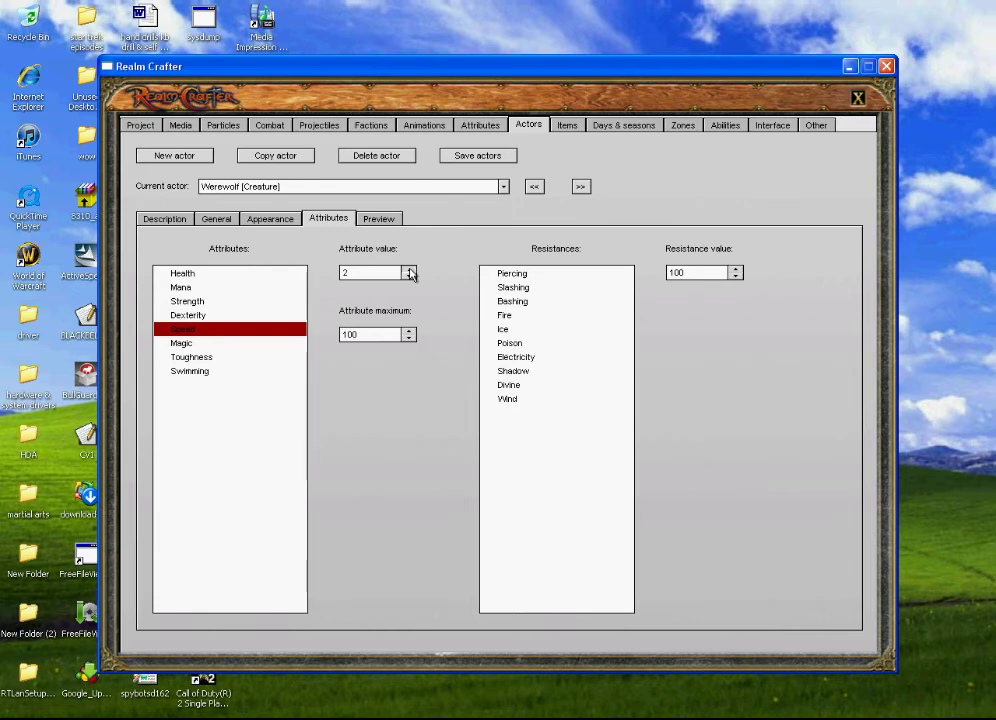
{"action": "left_click", "coordinate": [409, 270]}
{"action": "left_click", "coordinate": [409, 270]}
Set the Werewolf's Toughness attribute value to 34.
{"action": "left_click", "coordinate": [185, 359]}
{"action": "left_click", "coordinate": [409, 270]}
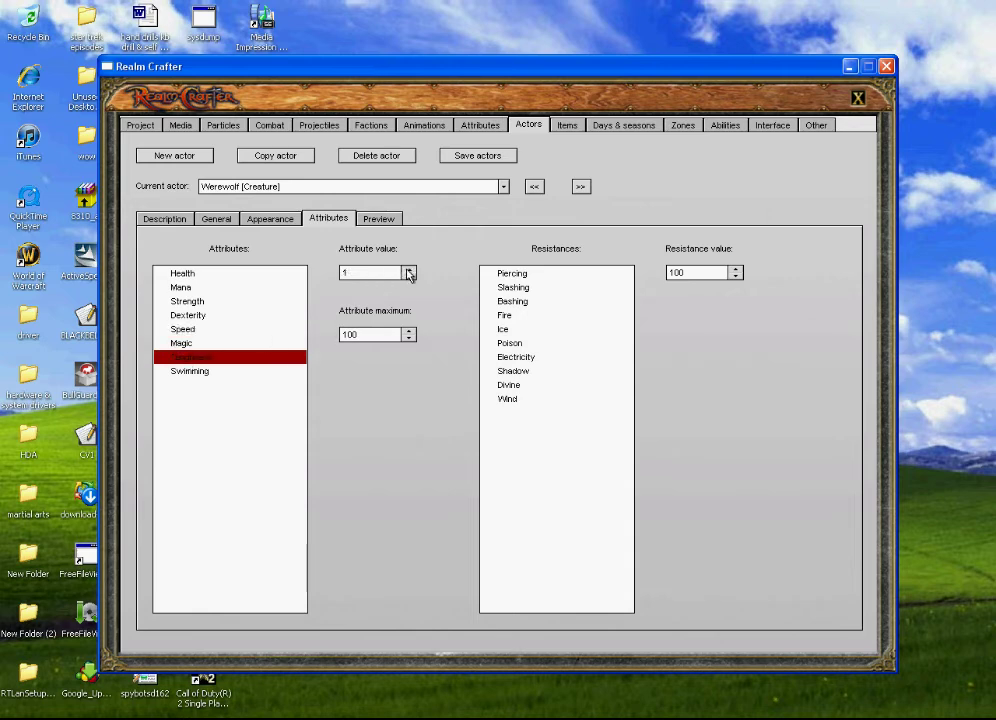
{"action": "left_click", "coordinate": [409, 270]}
{"action": "left_click", "coordinate": [409, 271]}
{"action": "left_click", "coordinate": [409, 271]}
{"action": "left_click", "coordinate": [409, 271]}
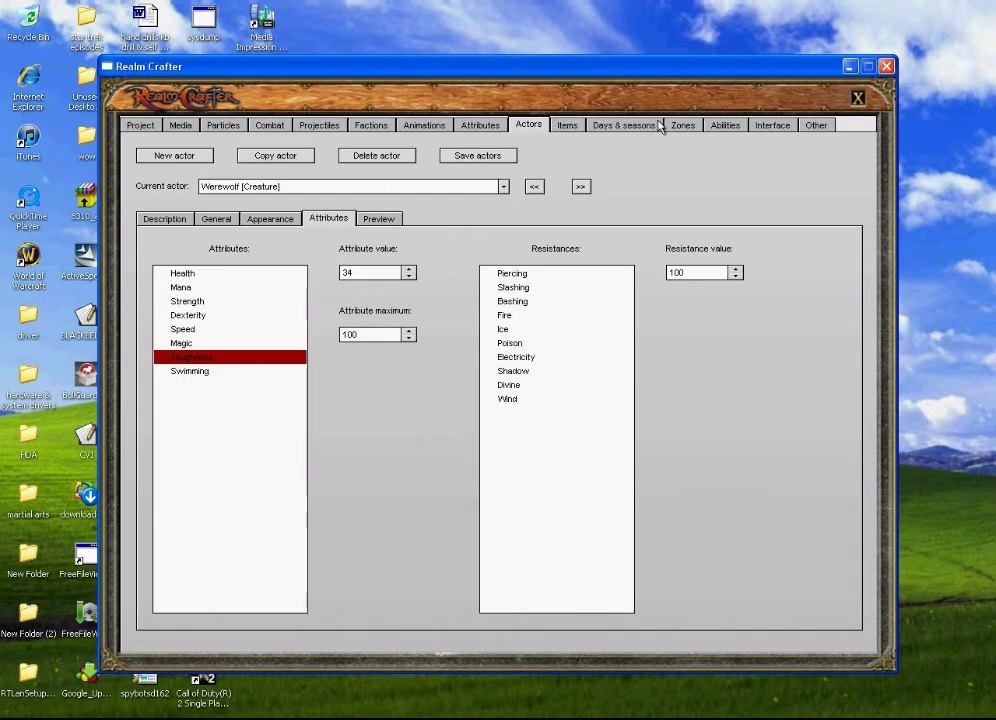
Return to the Death Island zone and place a second waypoint on the ground away from the Werewolf waypoint.
{"action": "left_click", "coordinate": [685, 127]}
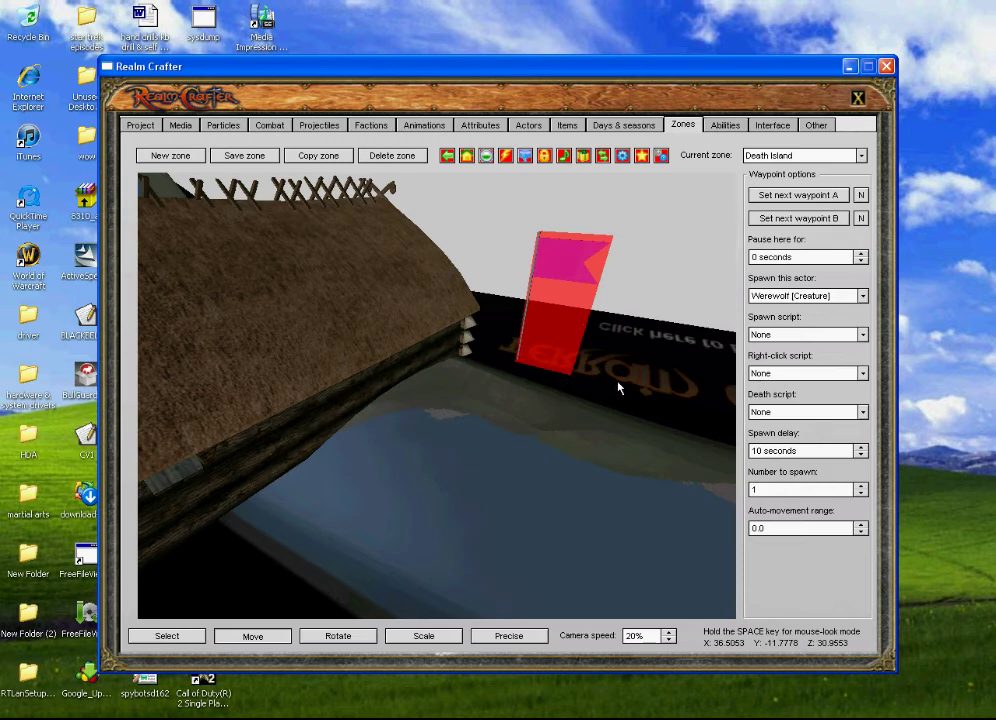
{"action": "left_click", "coordinate": [602, 156]}
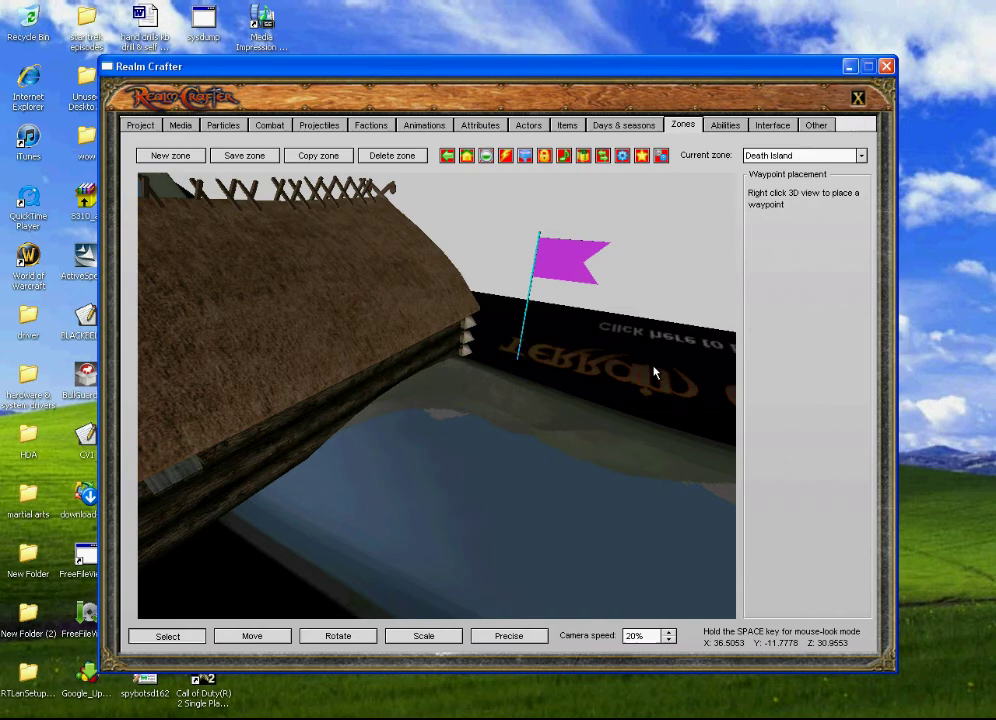
{"action": "key", "text": "space"}
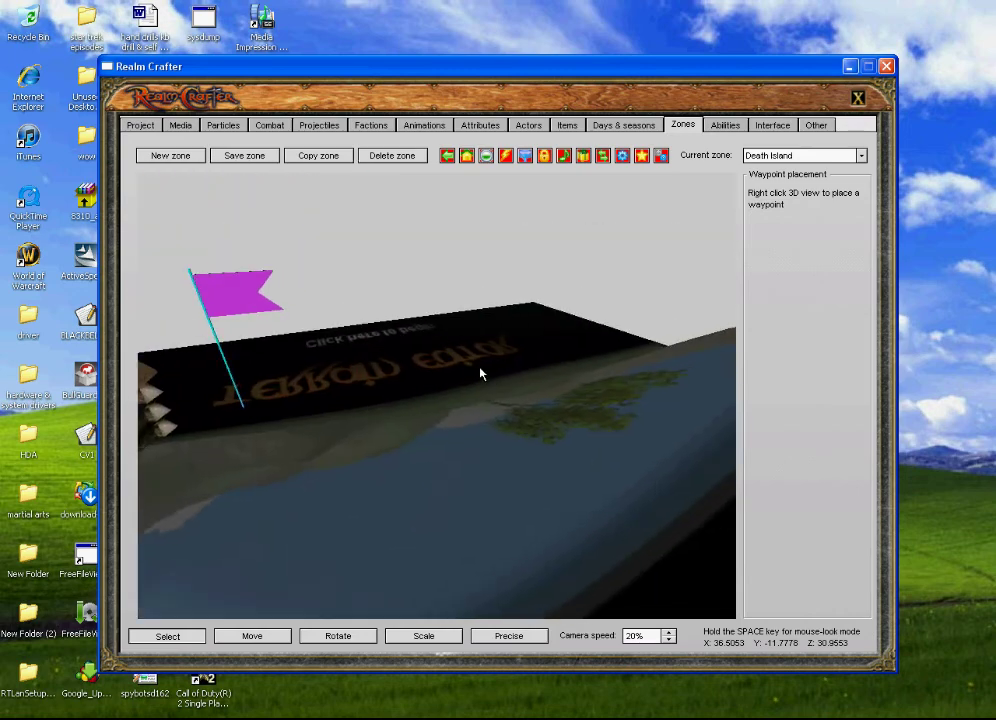
{"action": "right_click", "coordinate": [482, 366]}
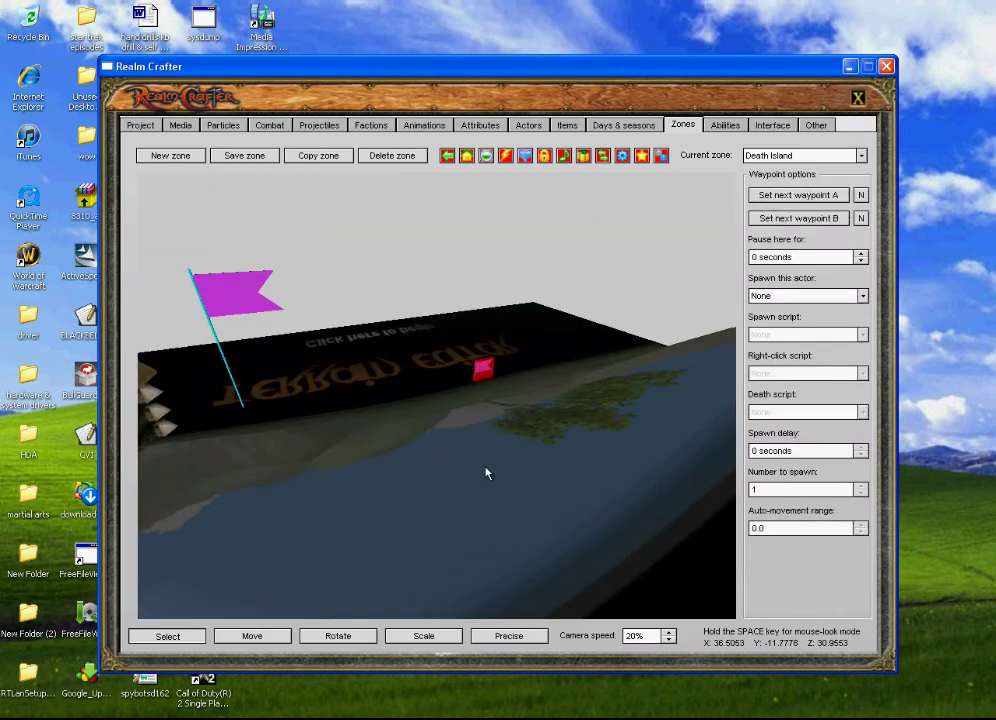
Set the second waypoint to spawn the Dragon Familiar actor.
{"action": "left_click", "coordinate": [862, 297]}
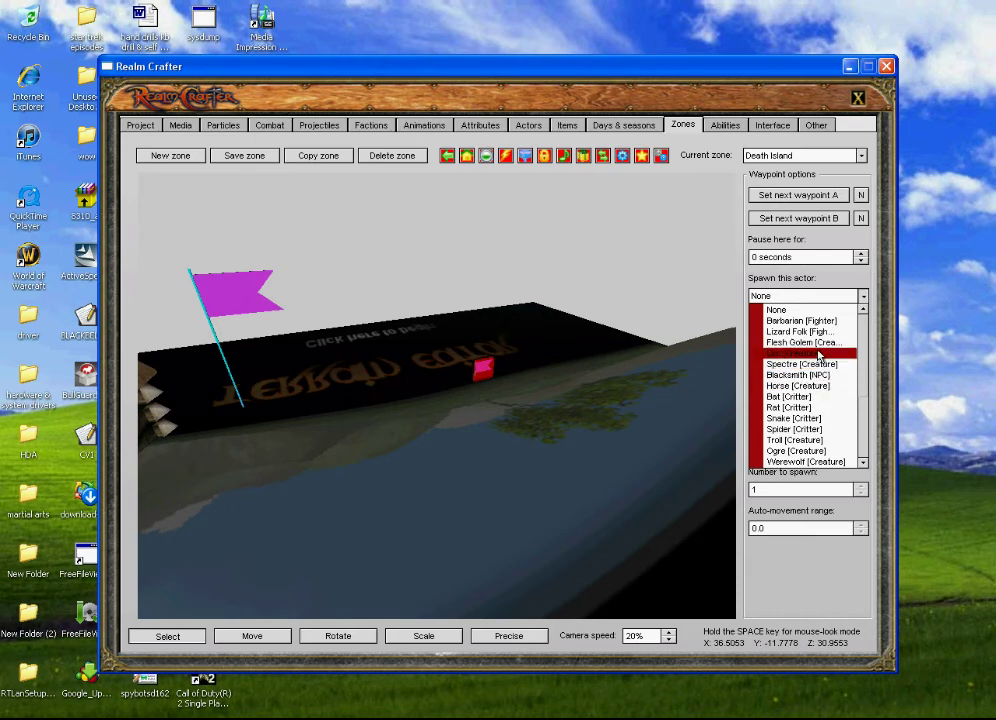
{"action": "left_click_drag", "start_coordinate": [863, 341], "coordinate": [863, 374]}
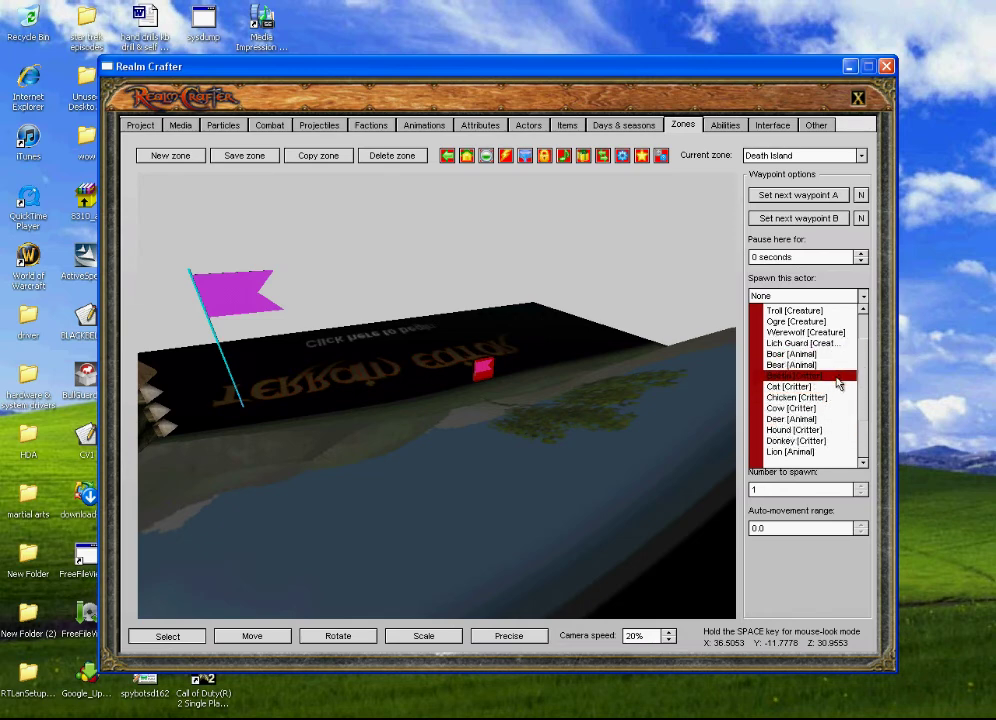
{"action": "left_click_drag", "start_coordinate": [865, 367], "coordinate": [866, 403]}
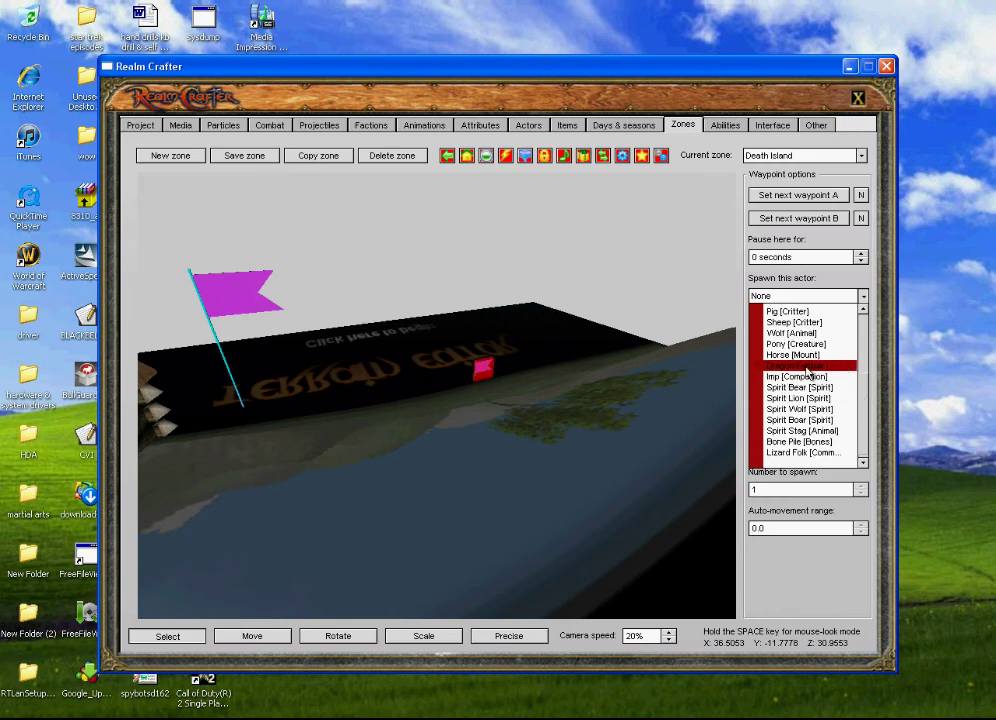
{"action": "left_click_drag", "start_coordinate": [865, 396], "coordinate": [866, 405]}
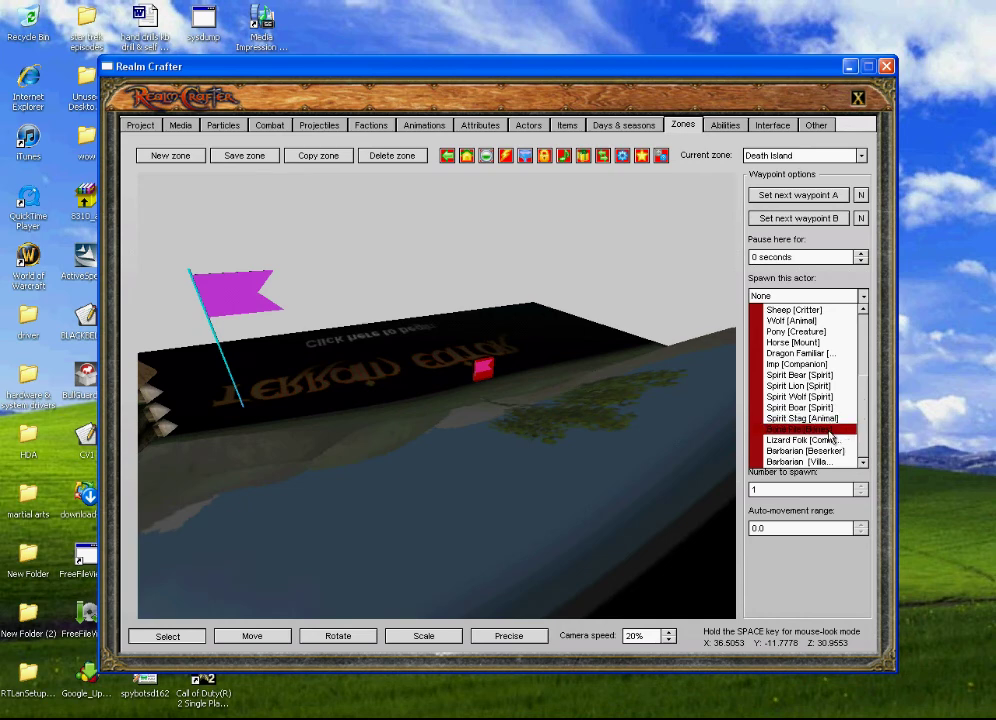
{"action": "left_click", "coordinate": [810, 354]}
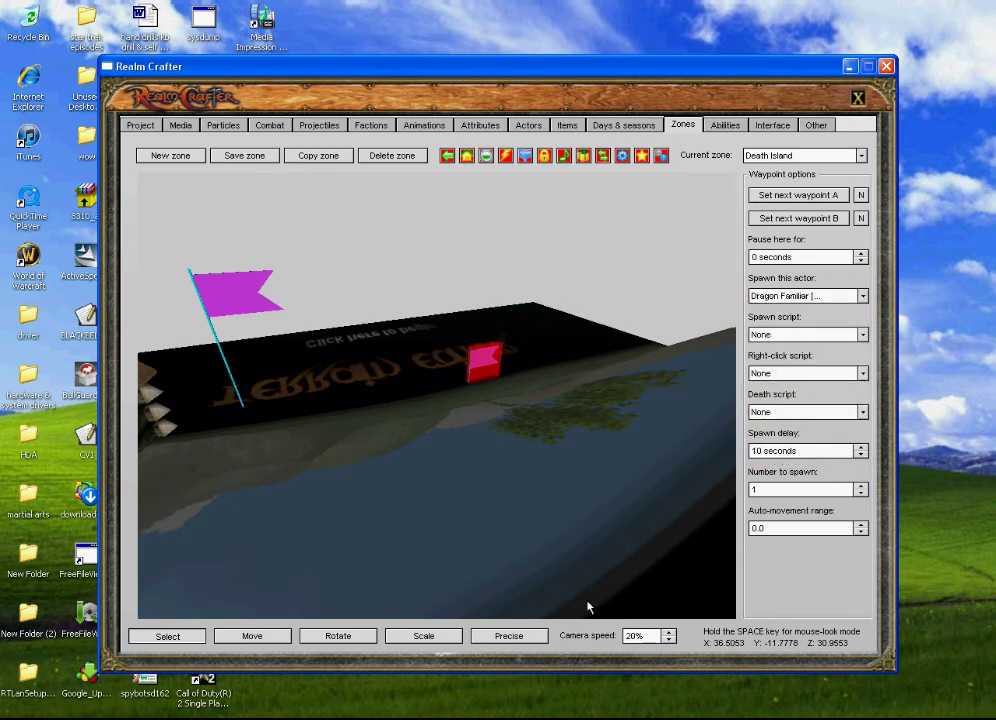
Raise the Dragon Familiar waypoint to a Y position of -22.1318 using precise editing.
{"action": "left_click", "coordinate": [531, 636]}
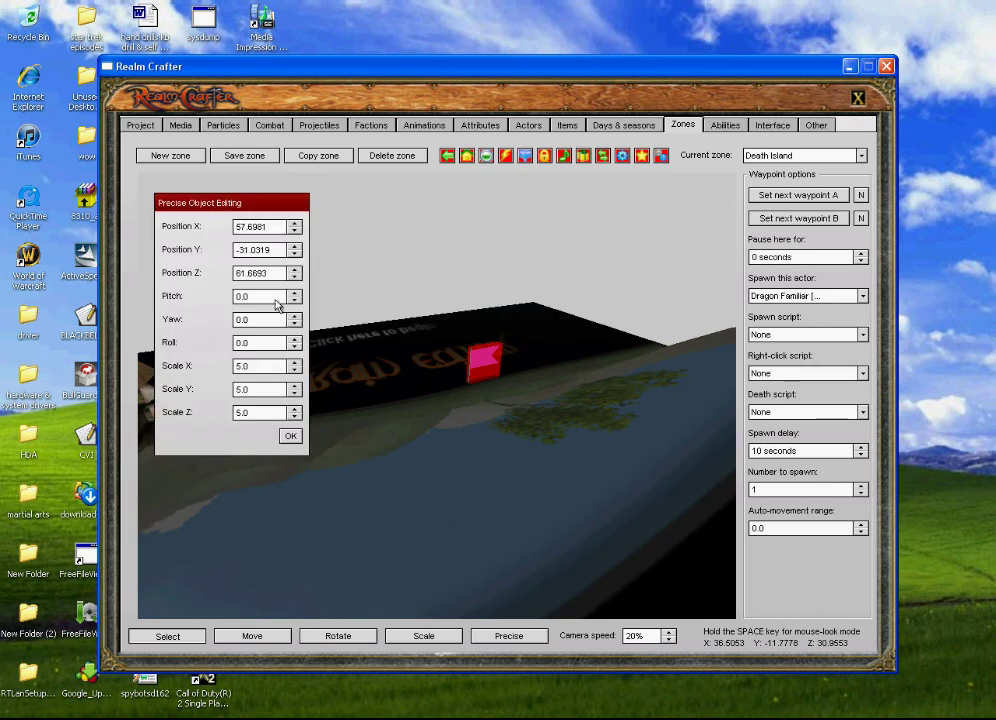
{"action": "left_click", "coordinate": [296, 247]}
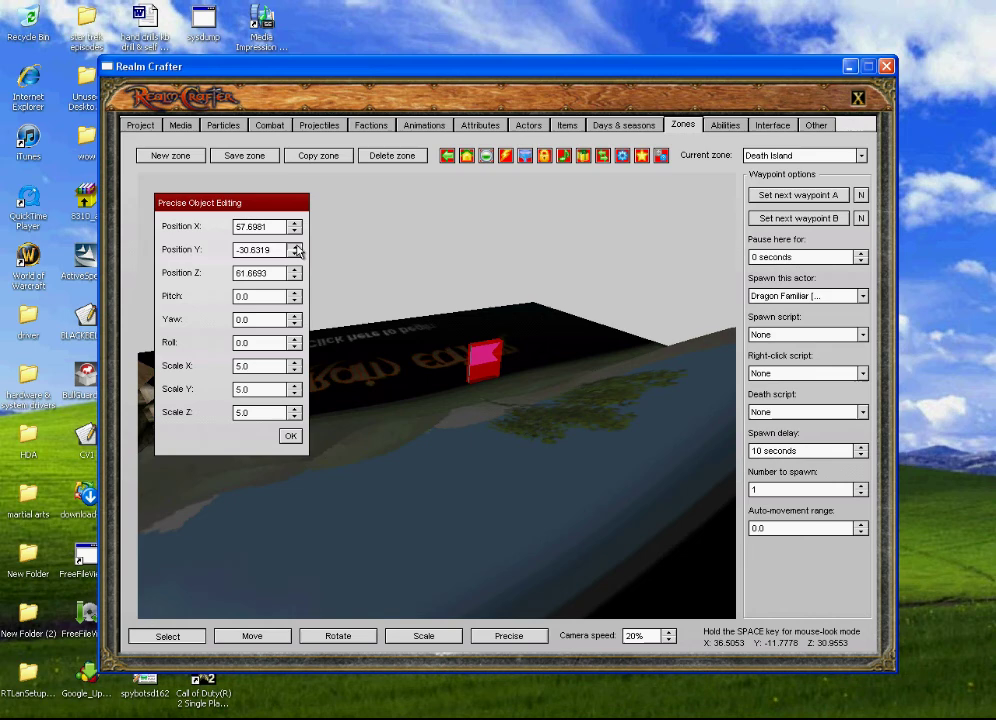
{"action": "left_click", "coordinate": [296, 247]}
{"action": "left_click", "coordinate": [296, 247]}
{"action": "left_click", "coordinate": [296, 247]}
{"action": "left_click", "coordinate": [296, 247]}
{"action": "left_click_drag", "start_coordinate": [296, 249], "coordinate": [296, 249]}
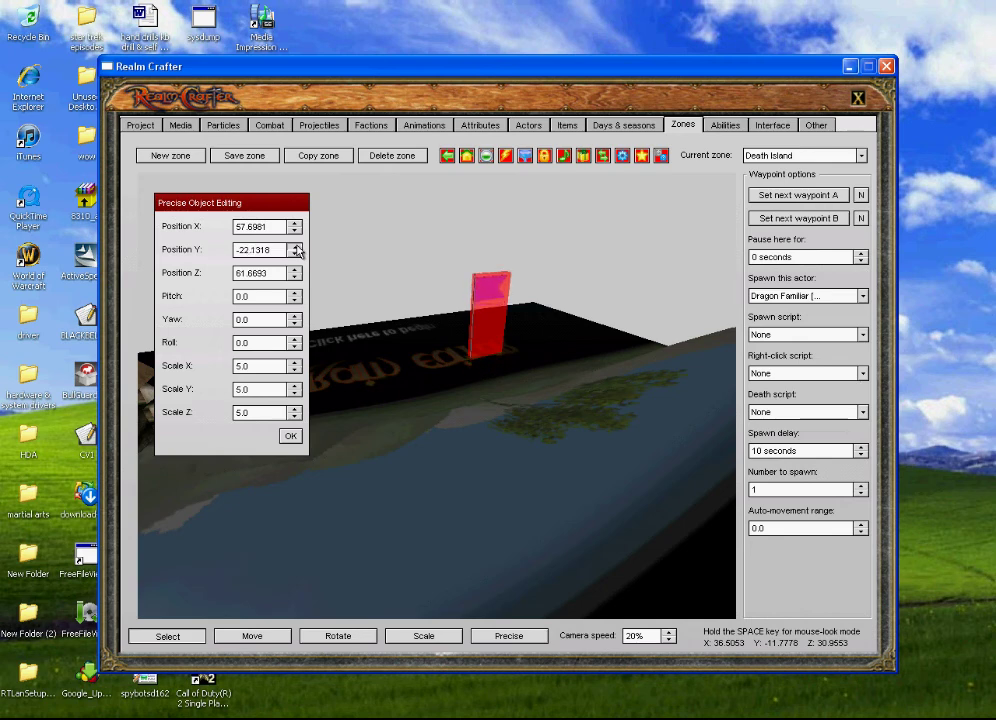
{"action": "left_click", "coordinate": [290, 436]}
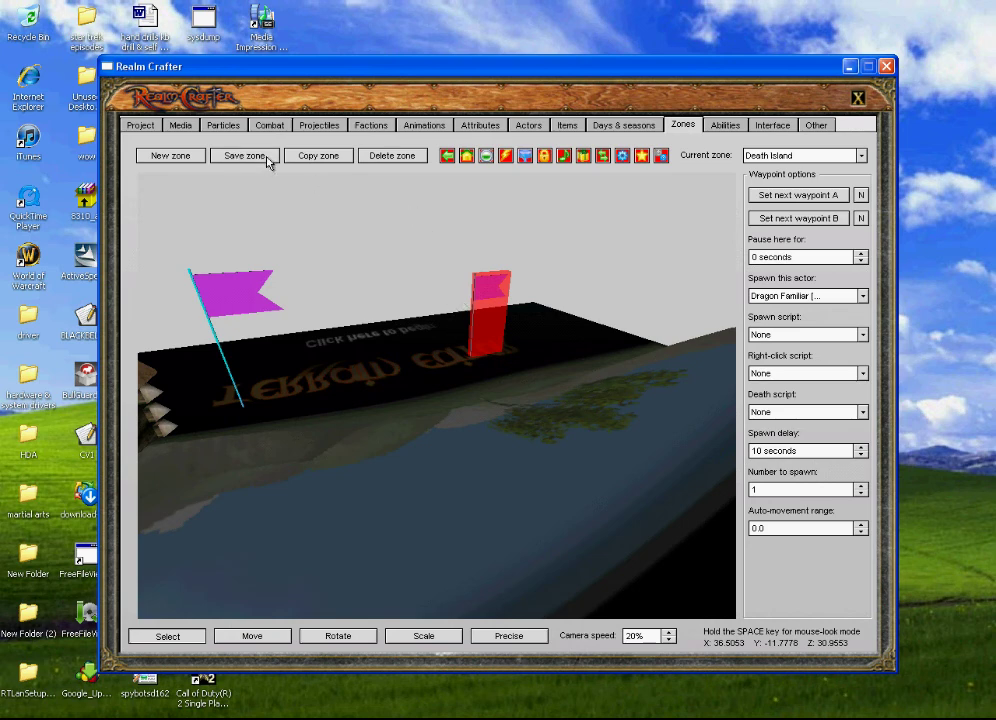
Open the attributes of the Dragon Familiar [Companion] actor.
{"action": "left_click", "coordinate": [531, 127]}
{"action": "left_click", "coordinate": [503, 187]}
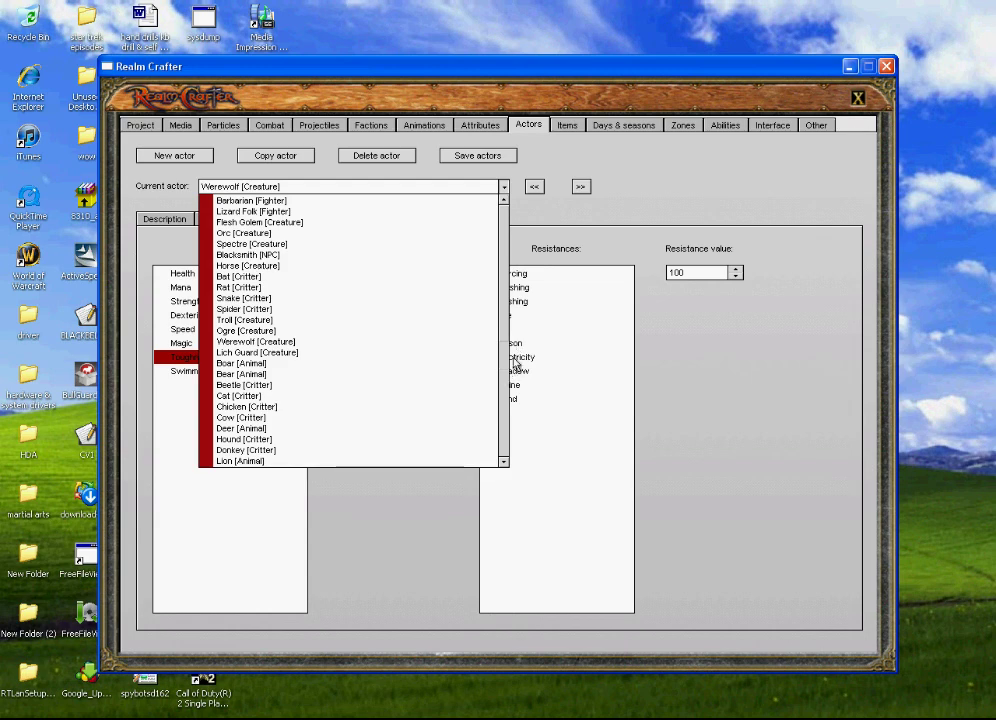
{"action": "scroll", "coordinate": [505, 355], "scroll_direction": "down", "scroll_amount": 4}
{"action": "scroll", "coordinate": [500, 432], "scroll_direction": "down", "scroll_amount": 2}
{"action": "left_click", "coordinate": [340, 384]}
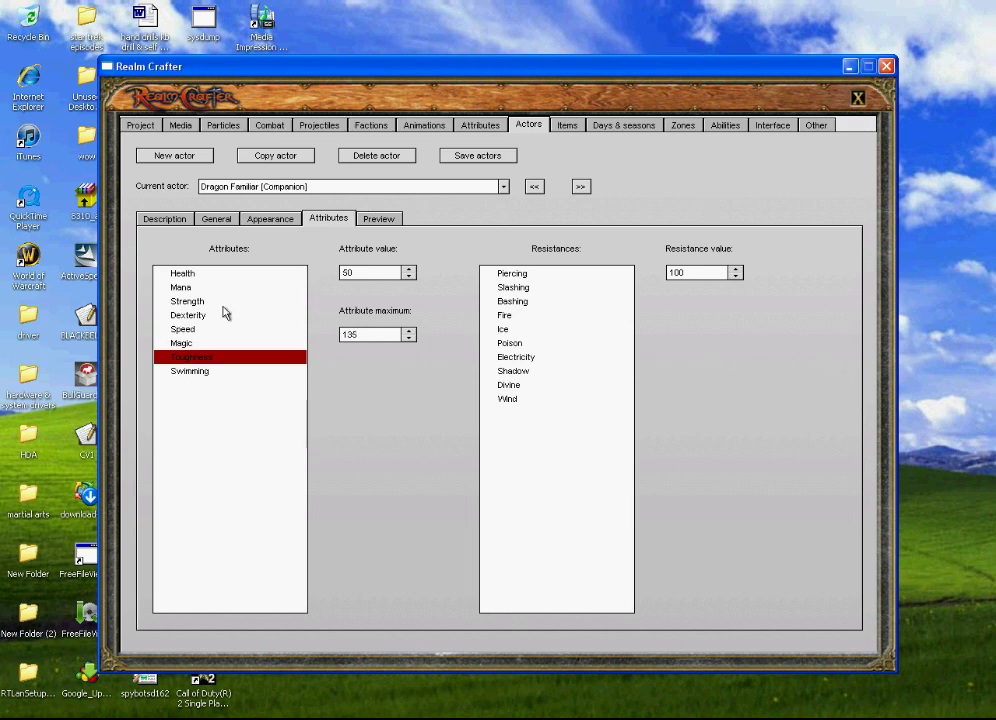
Review the value and maximum of each Dragon Familiar attribute, from Health and Mana through Toughness and Swimming.
{"action": "left_click", "coordinate": [192, 278]}
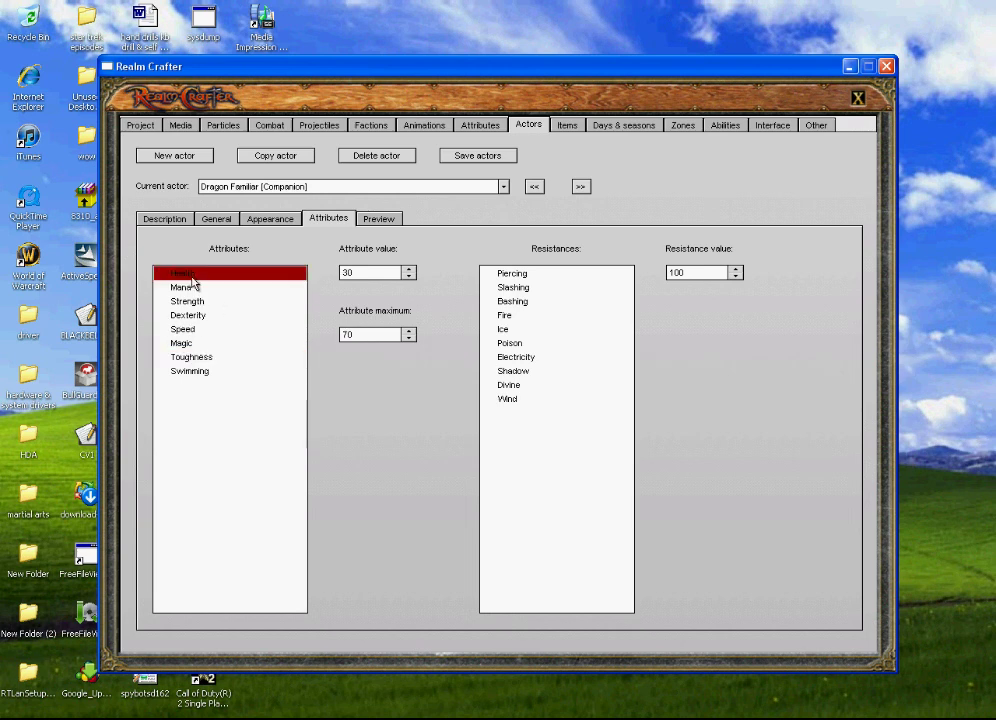
{"action": "left_click", "coordinate": [187, 288]}
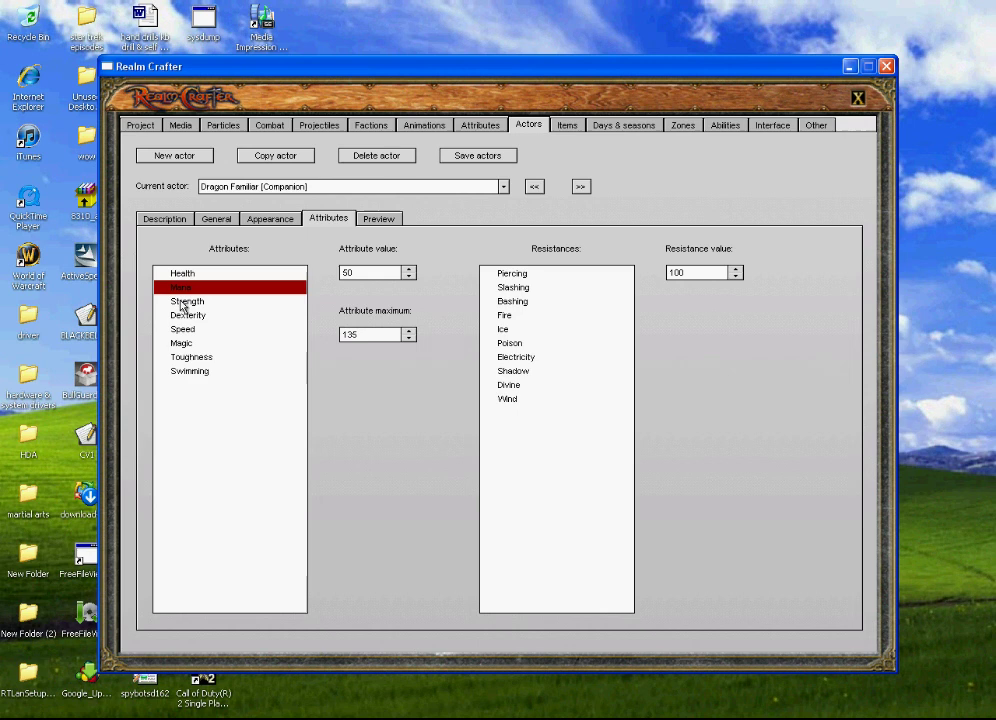
{"action": "left_click", "coordinate": [182, 303]}
{"action": "left_click", "coordinate": [182, 318]}
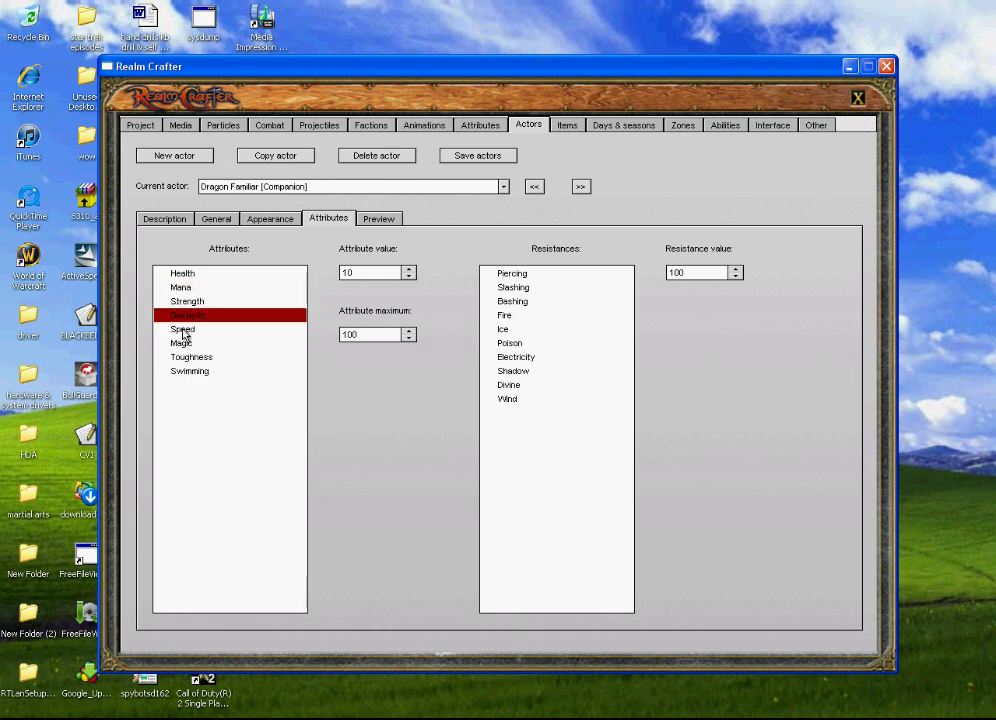
{"action": "left_click", "coordinate": [185, 333]}
{"action": "left_click", "coordinate": [186, 346]}
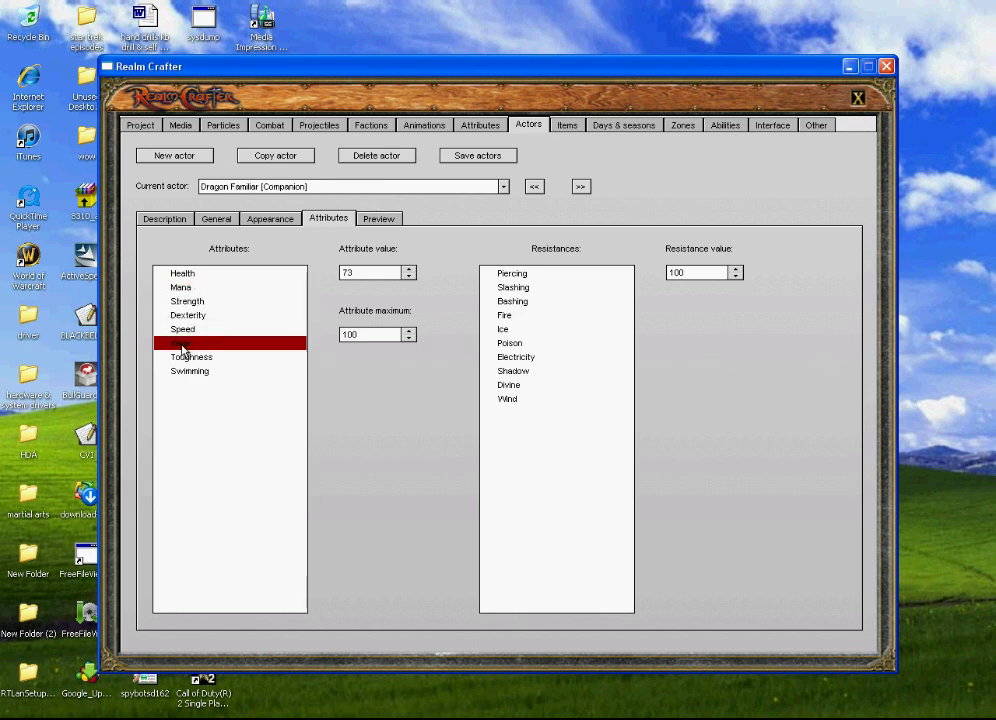
{"action": "left_click", "coordinate": [184, 358]}
{"action": "left_click", "coordinate": [186, 372]}
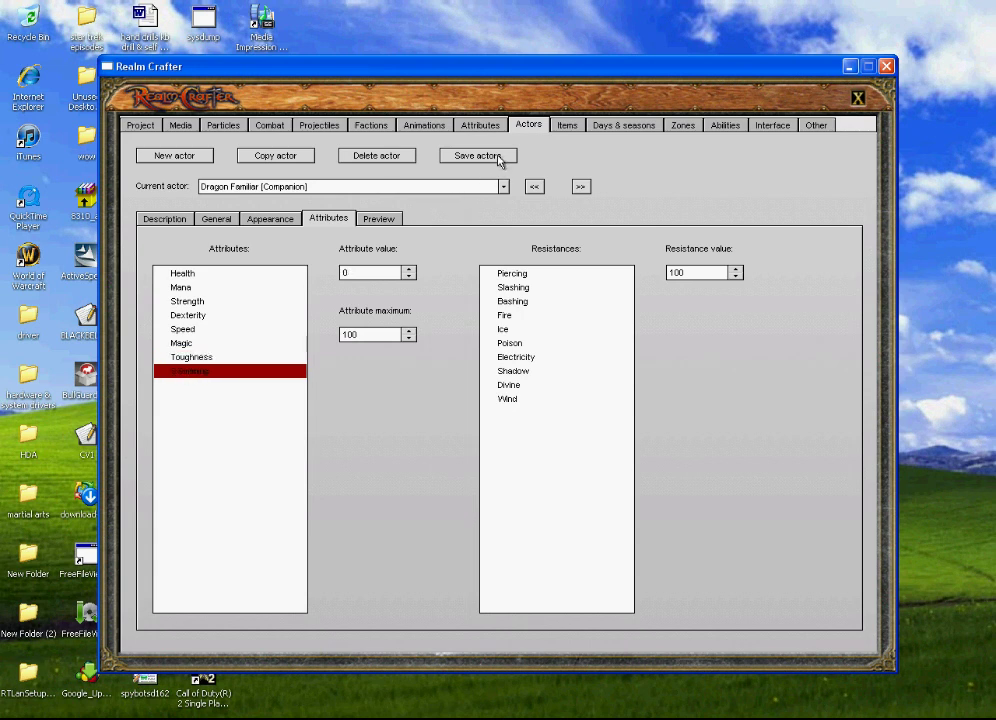
Preview the Dragon Familiar model and return to the Death Island zone.
{"action": "left_click", "coordinate": [381, 218]}
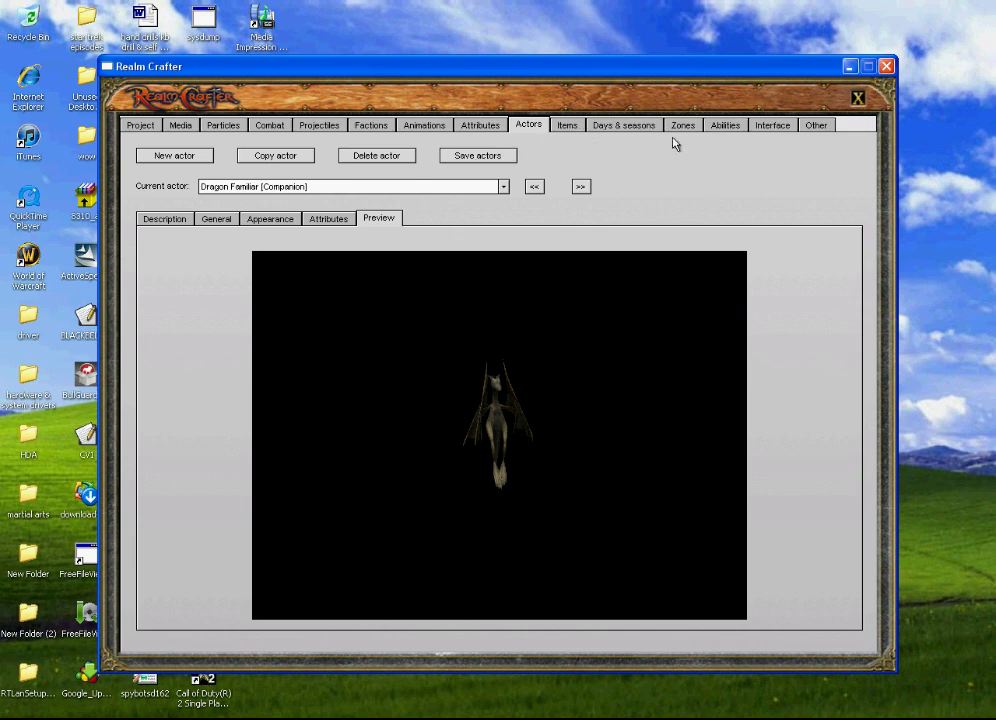
{"action": "left_click", "coordinate": [682, 126]}
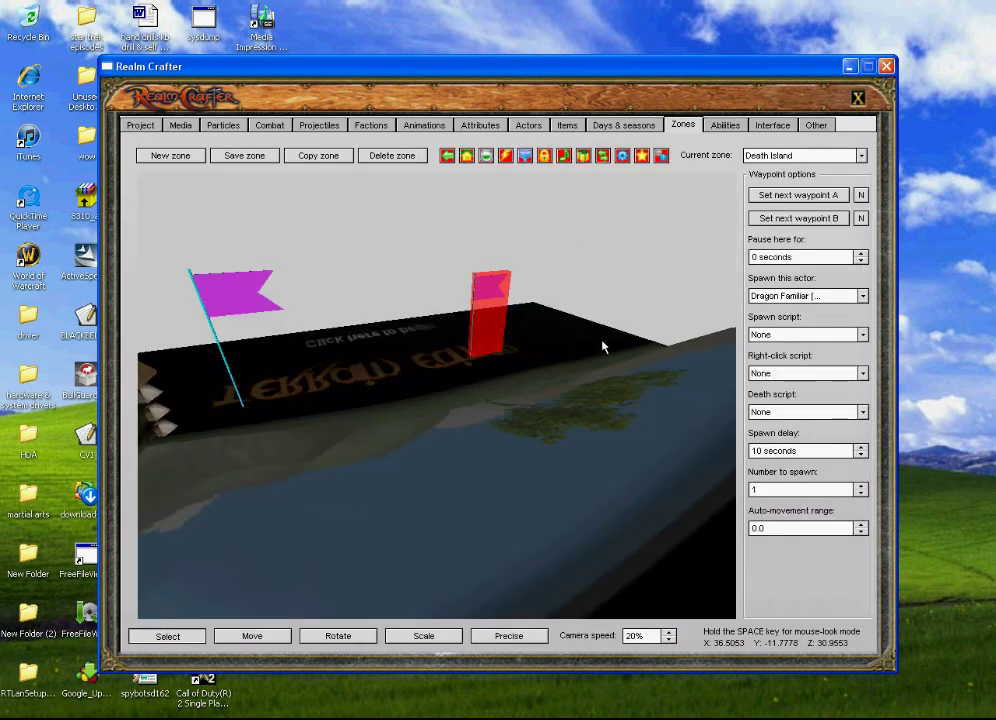